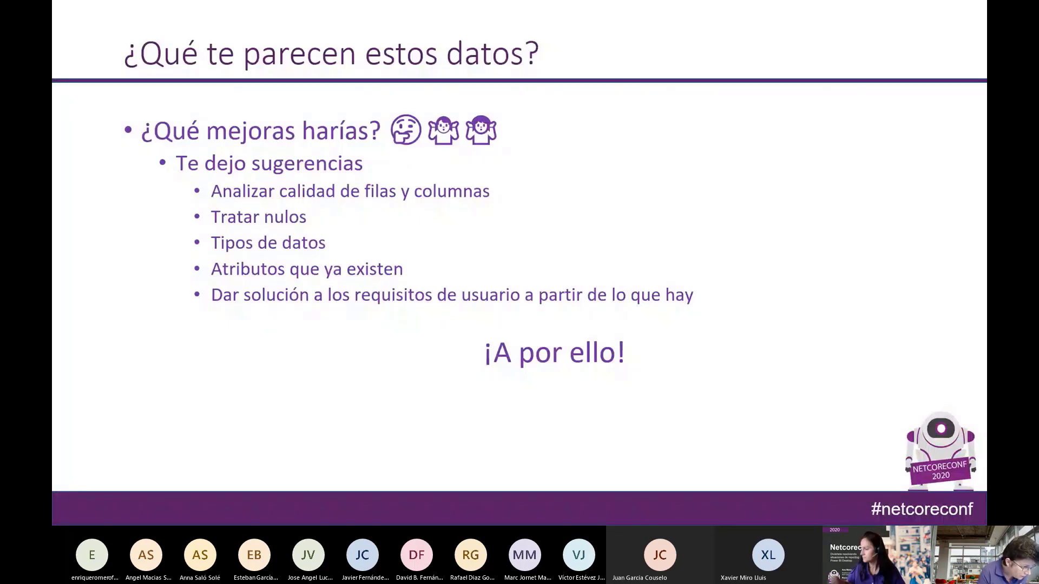
Switch to the Power Query Editor, open the Proyectos query and review the available transformation, column, view and tool commands
key("alt+Tab")
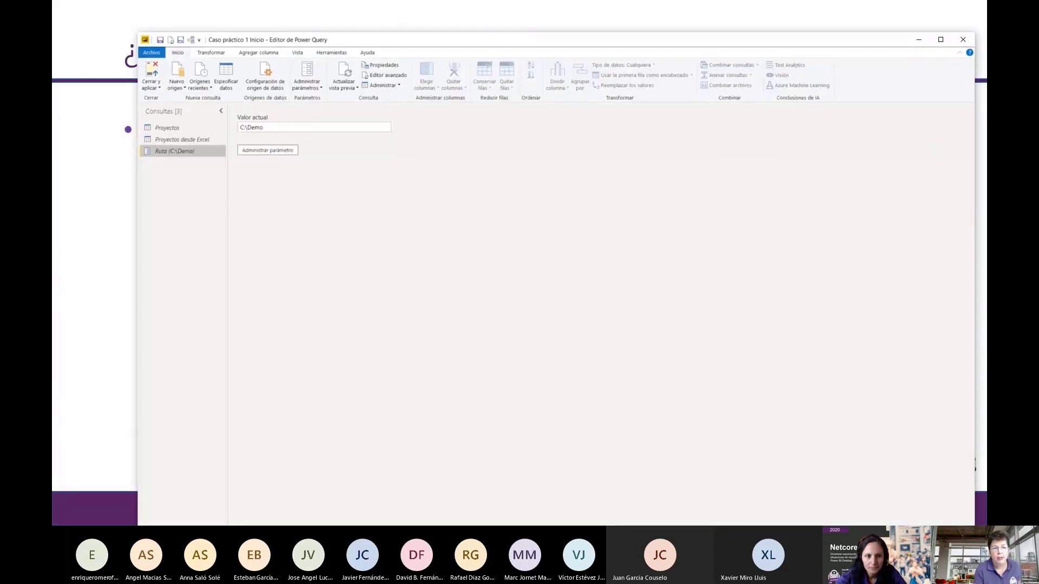
left_click(203, 128)
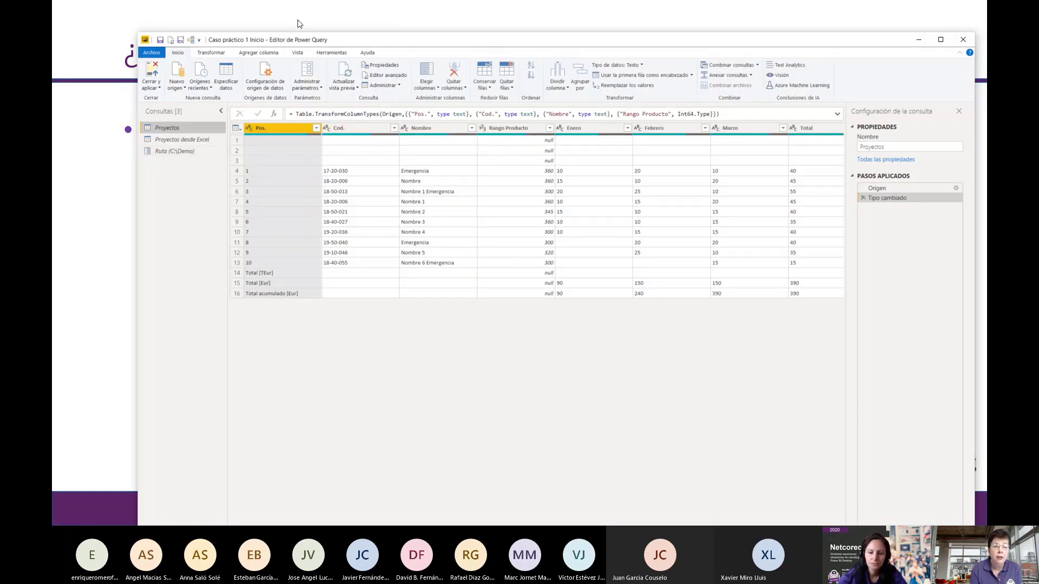
left_click(212, 56)
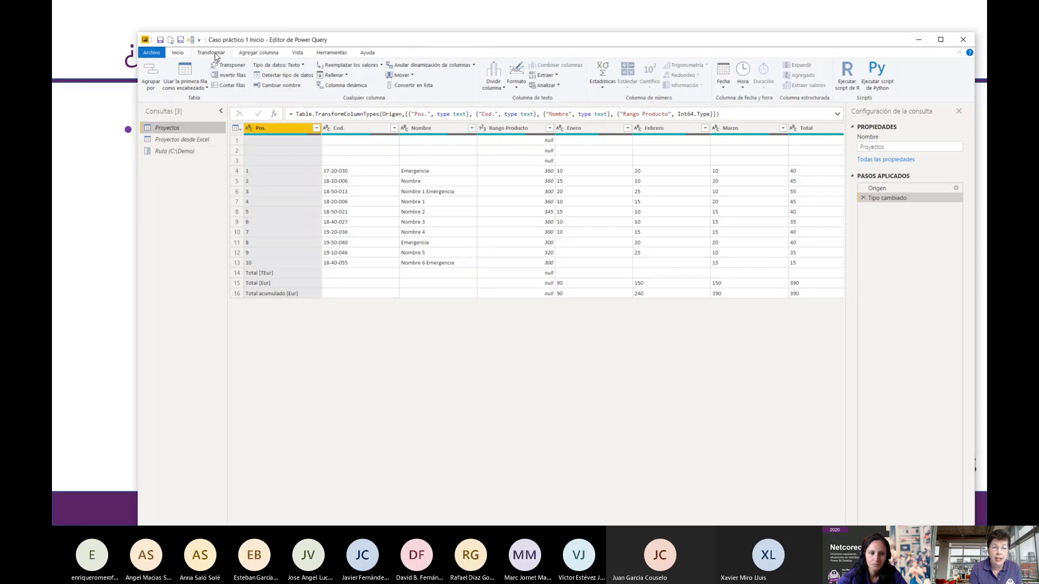
left_click(257, 54)
left_click(297, 56)
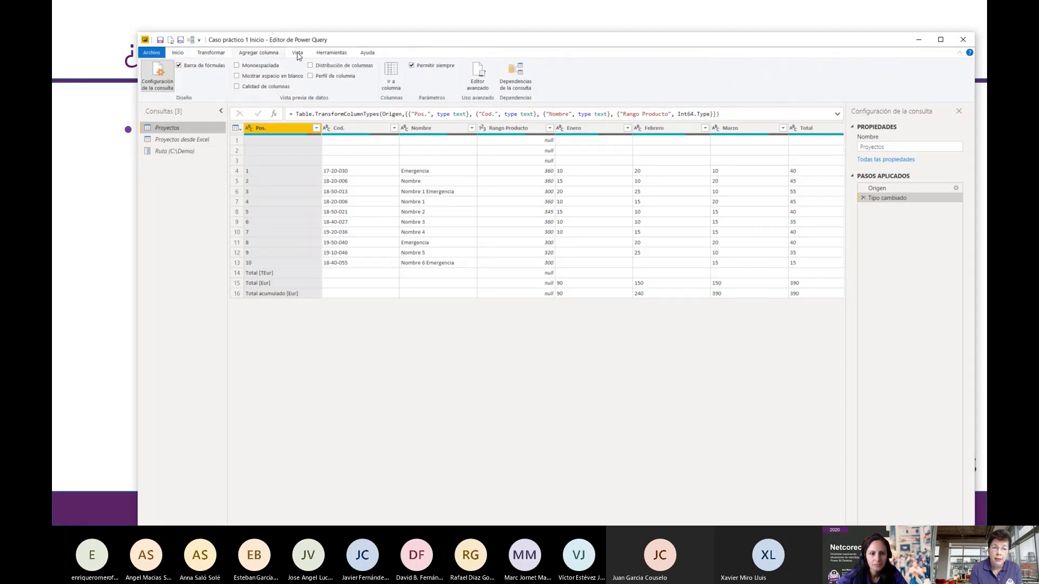
left_click(339, 55)
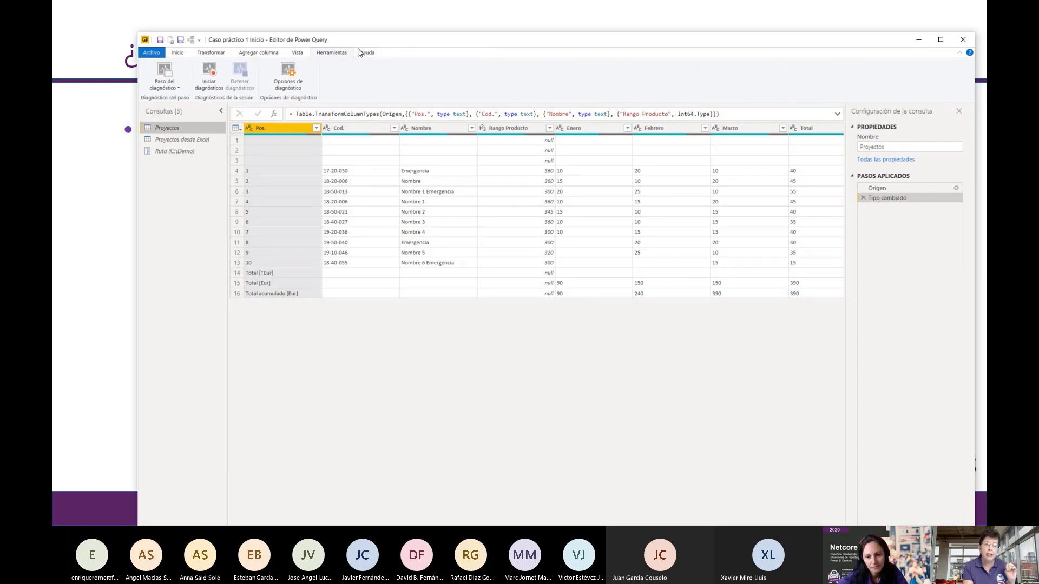
left_click(177, 56)
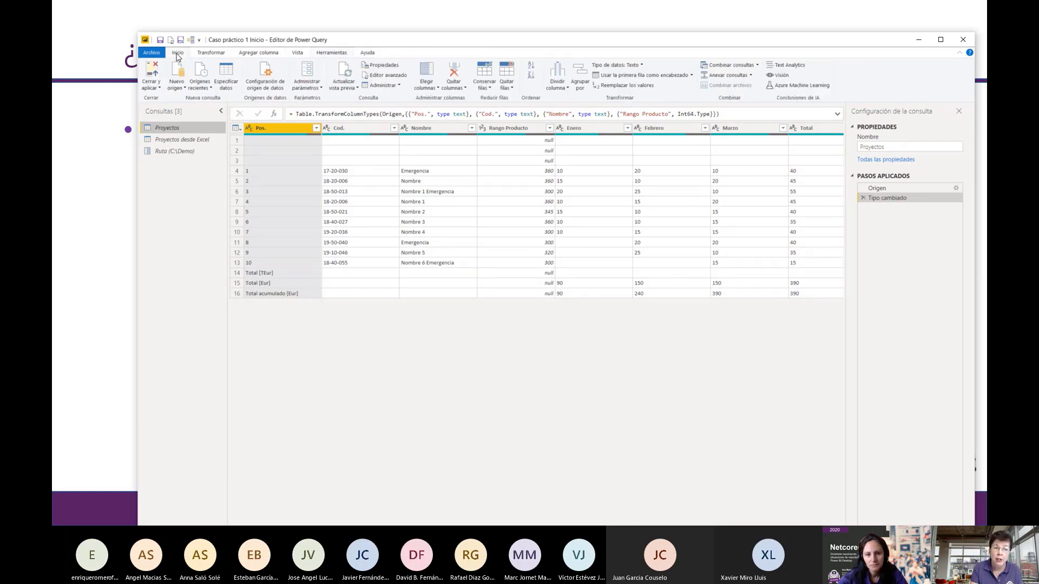
Review the actions available for the Pos. and Cod. columns, the Proyectos query and the Origen applied step
right_click(298, 133)
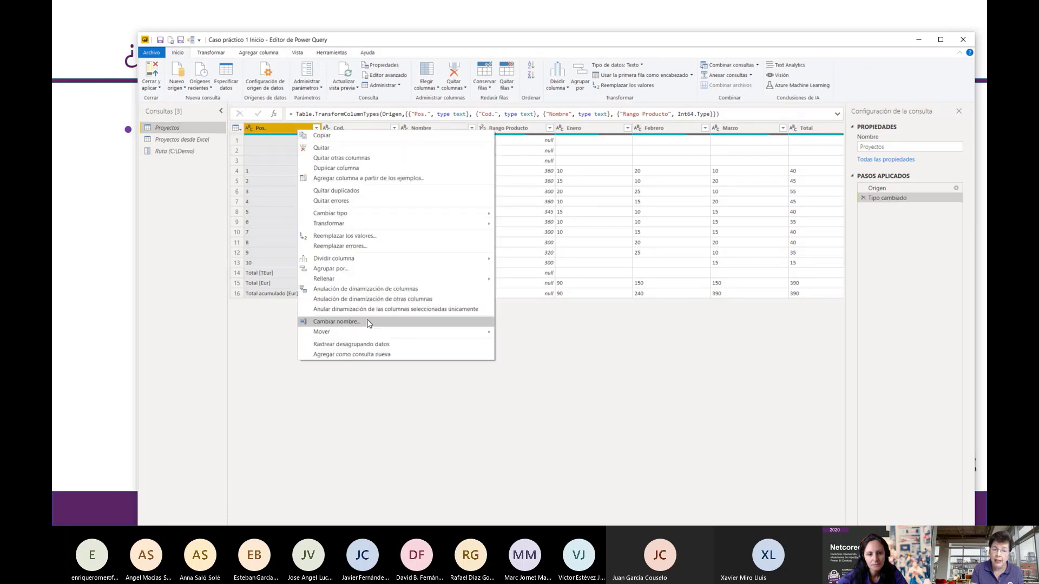
right_click(357, 128)
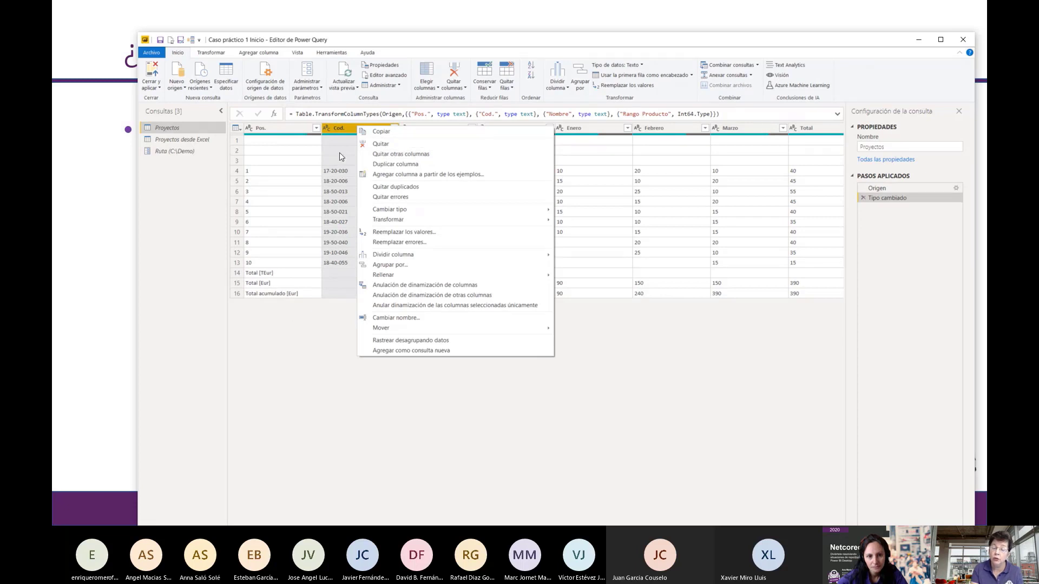
right_click(204, 132)
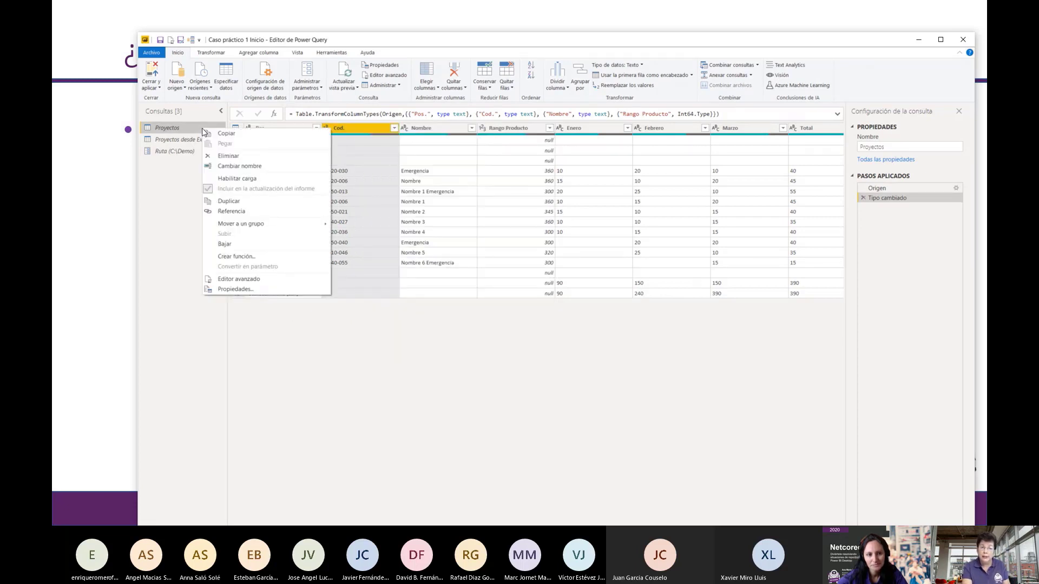
right_click(879, 187)
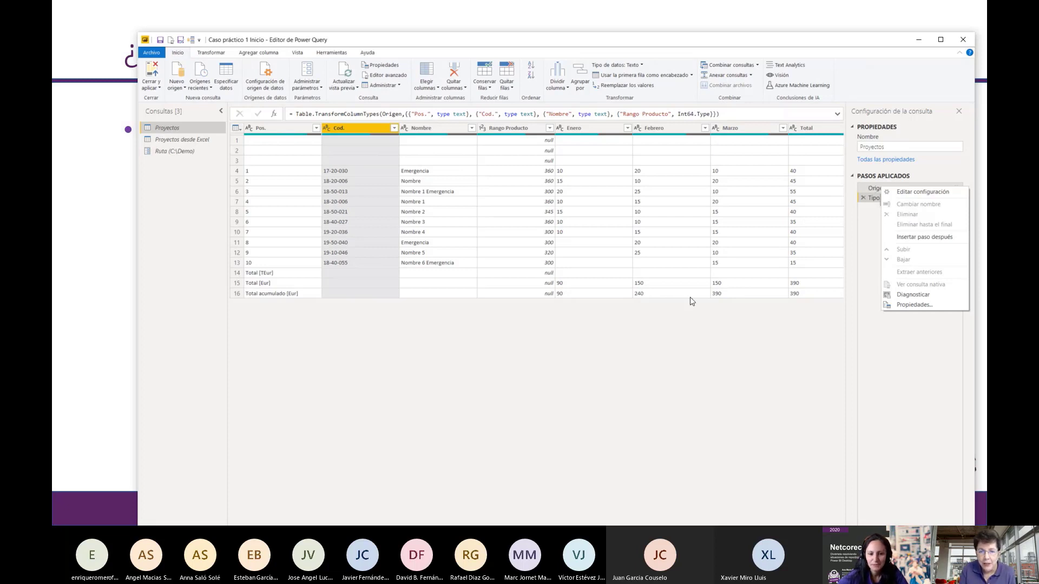
Show the options for removing rows and mark them on screen together with the Nombre column's filter control
left_click(511, 89)
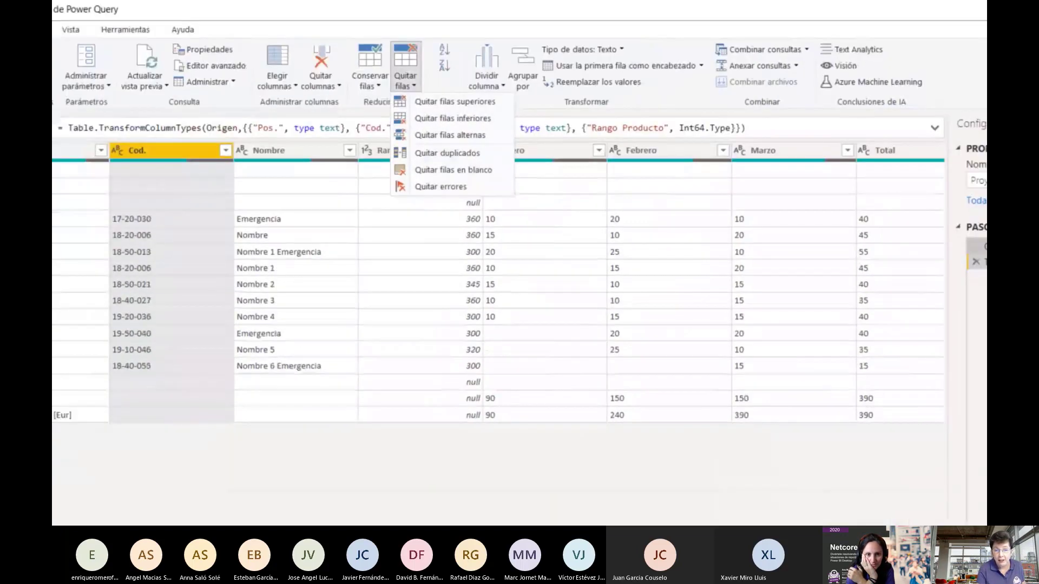
mouse_move(353, 121)
left_mouse_down()
mouse_move(339, 156)
mouse_move(372, 140)
mouse_move(357, 118)
left_mouse_up()
left_click_drag(514, 87, 510, 173)
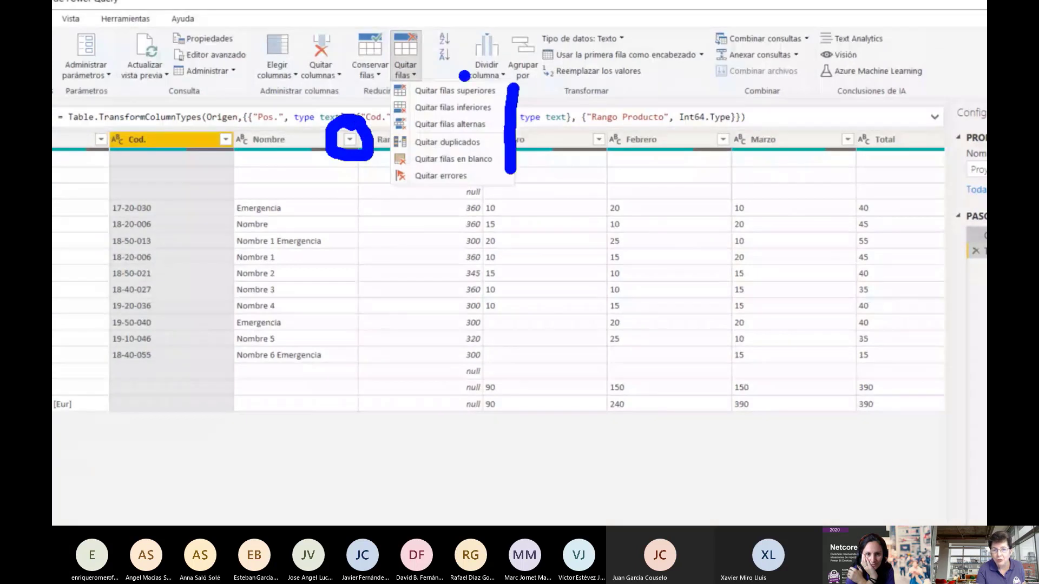
mouse_move(419, 16)
left_mouse_down()
mouse_move(389, 54)
mouse_move(397, 88)
mouse_move(415, 82)
mouse_move(430, 30)
left_mouse_up()
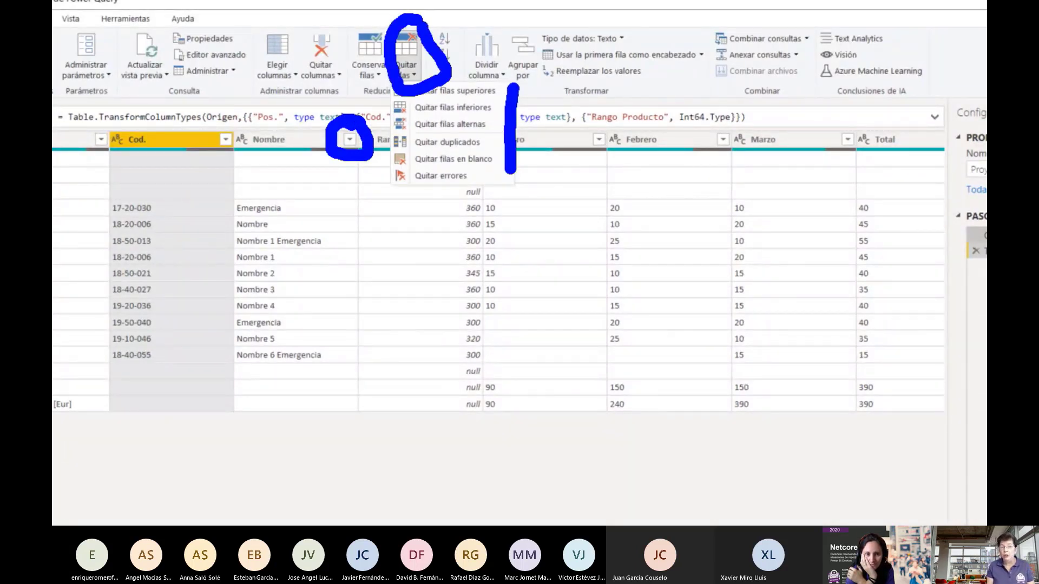
key("Escape")
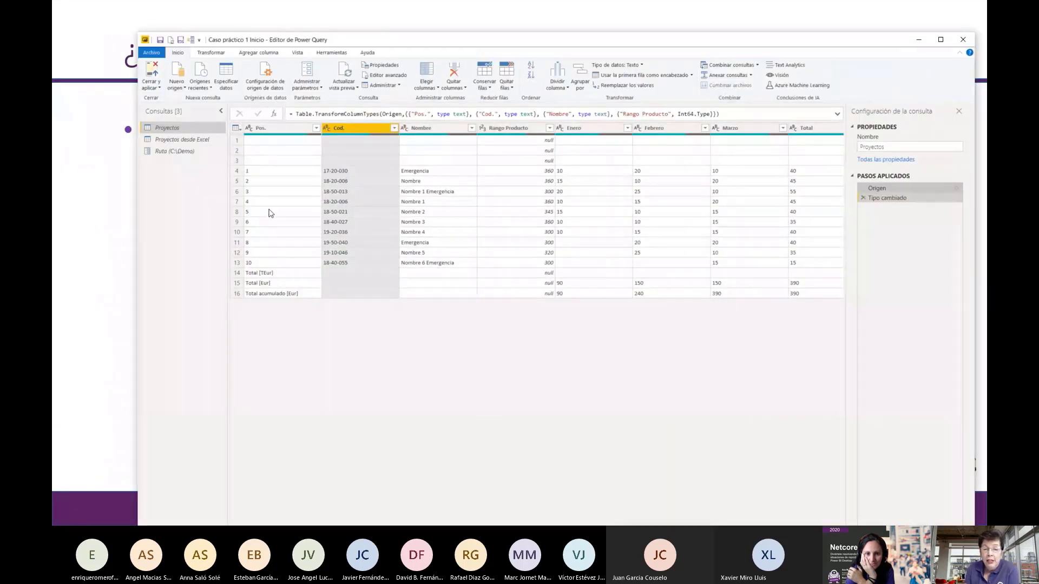
Turn on the column quality display for the Proyectos data preview
left_click(297, 52)
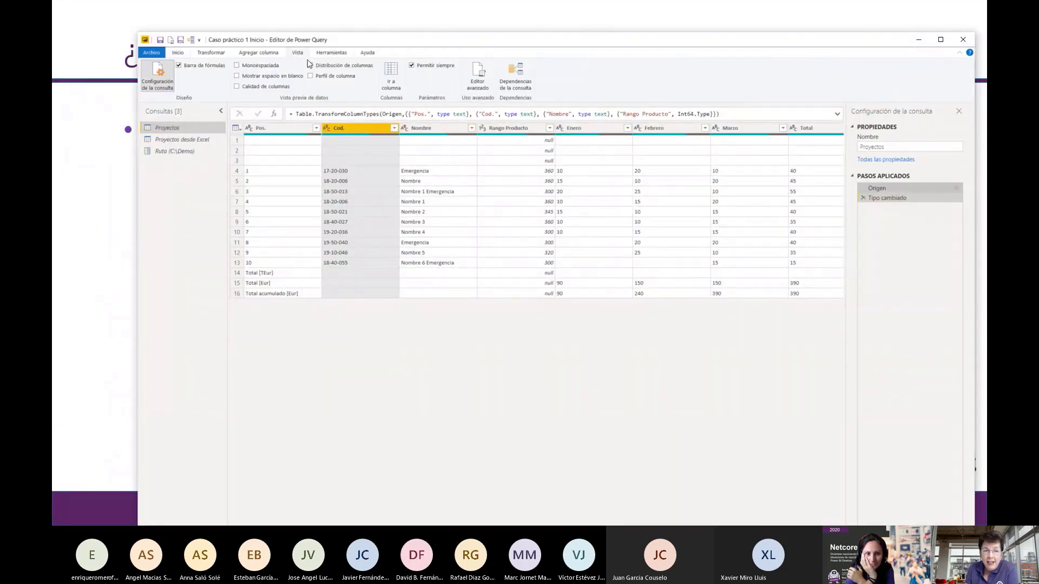
left_click(261, 88)
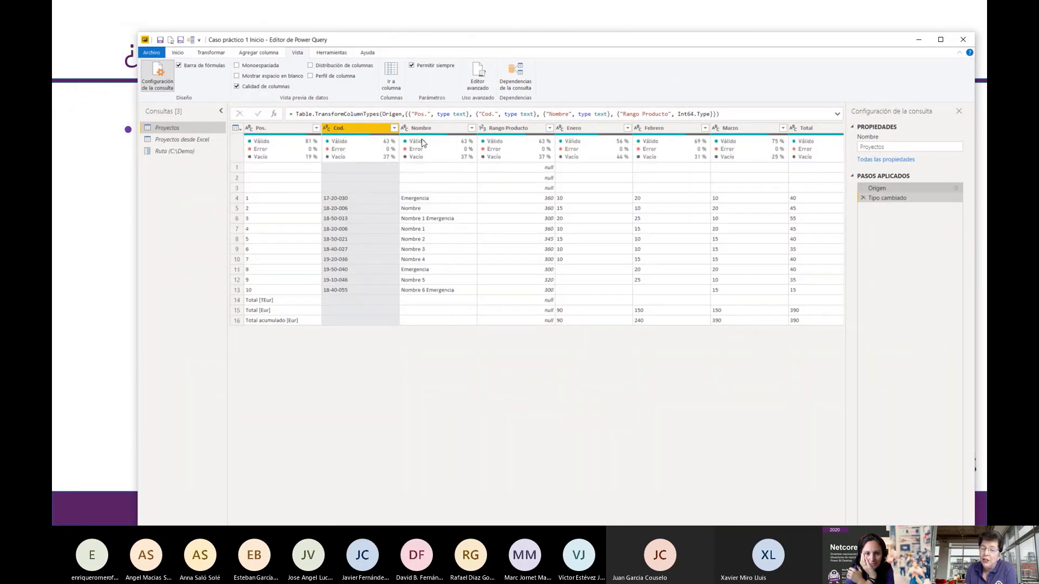
mouse_move(419, 139)
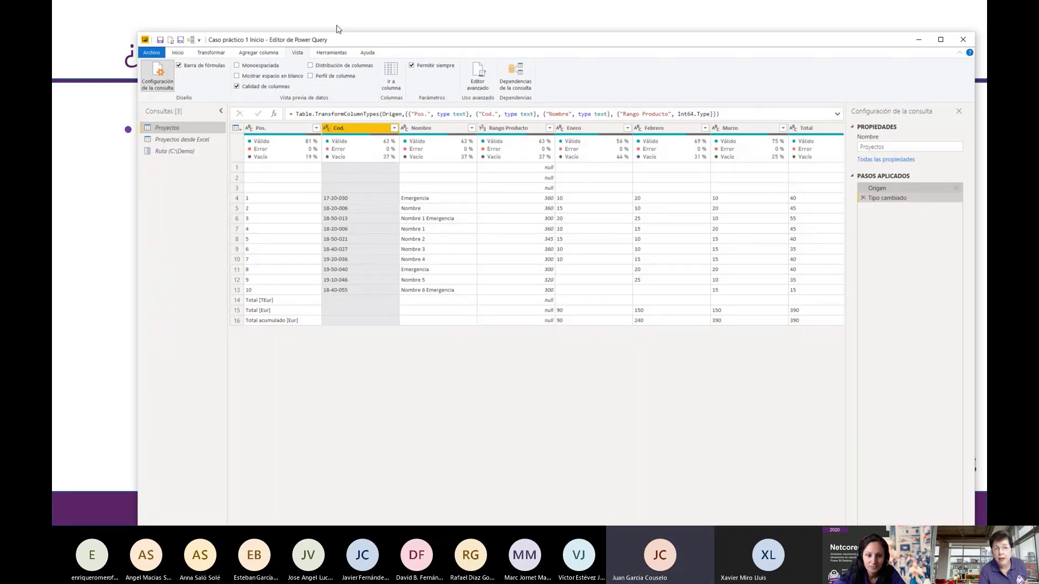
Outline the Cod. column header in green and mark its empty cells in rows 1 to 3 and 14 to 16
left_click_drag(398, 41, 509, 42)
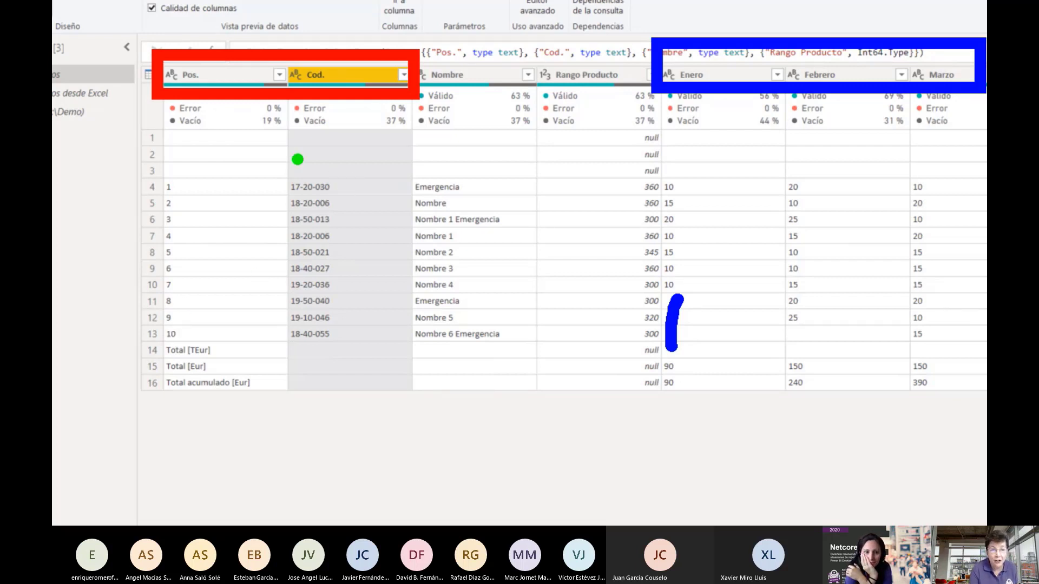
left_click_drag(280, 54, 423, 94)
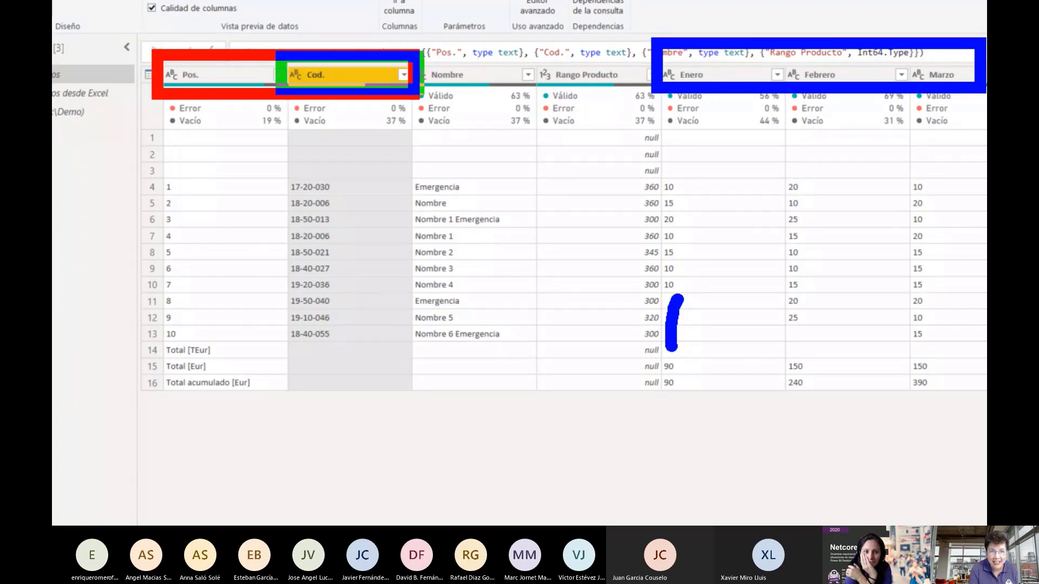
left_click(322, 153)
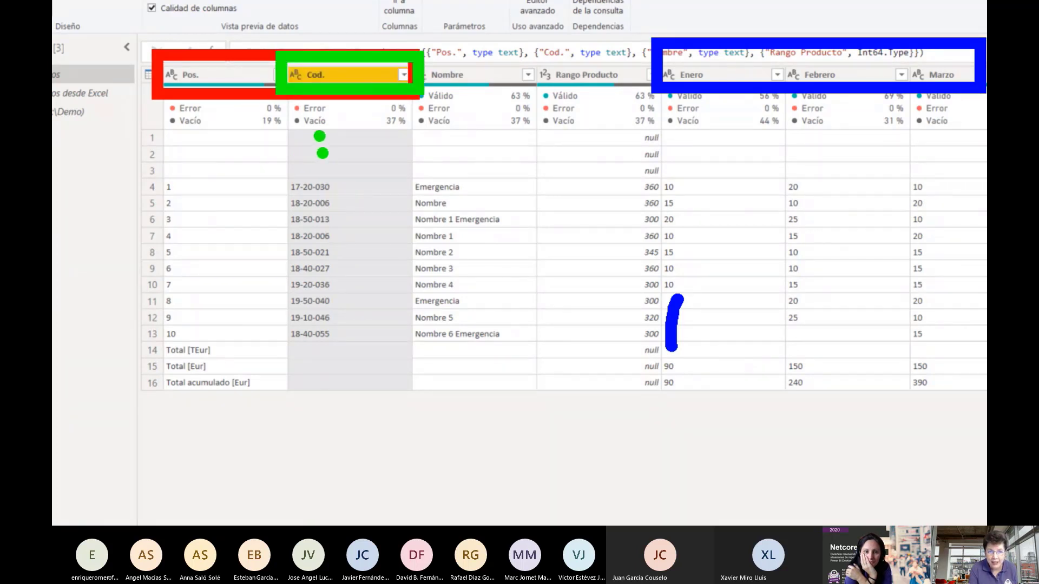
left_click(325, 171)
left_click(324, 347)
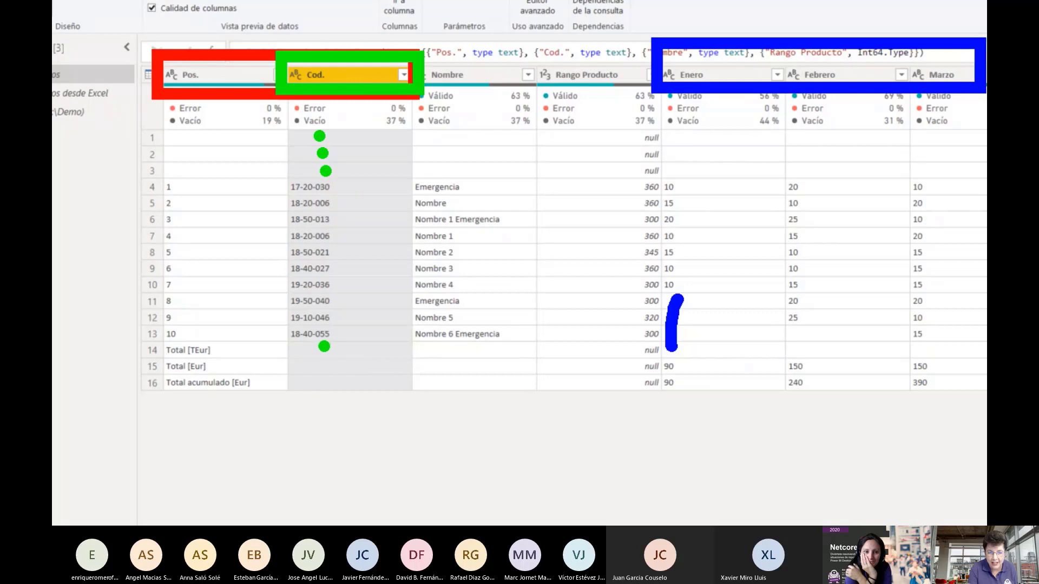
left_click(323, 364)
left_click(326, 384)
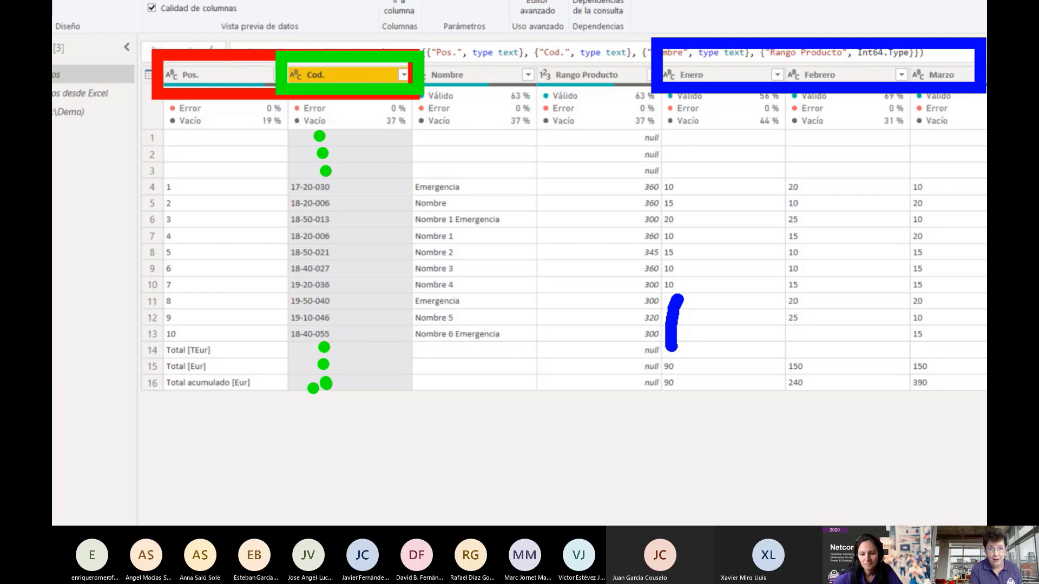
key("Escape")
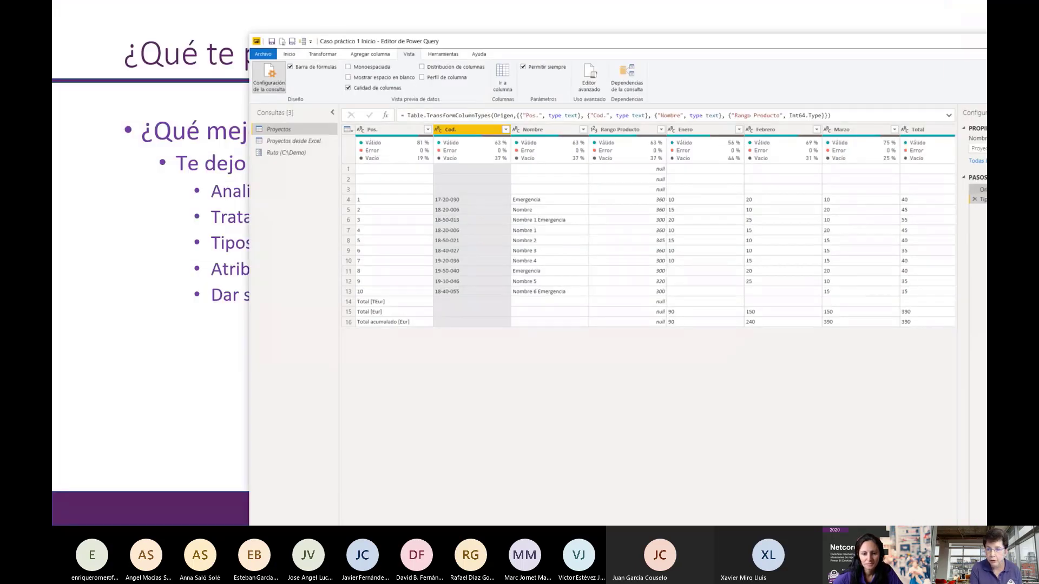
Inspect the detailed quality summary of the Cod. column
left_click_drag(931, 45, 766, 25)
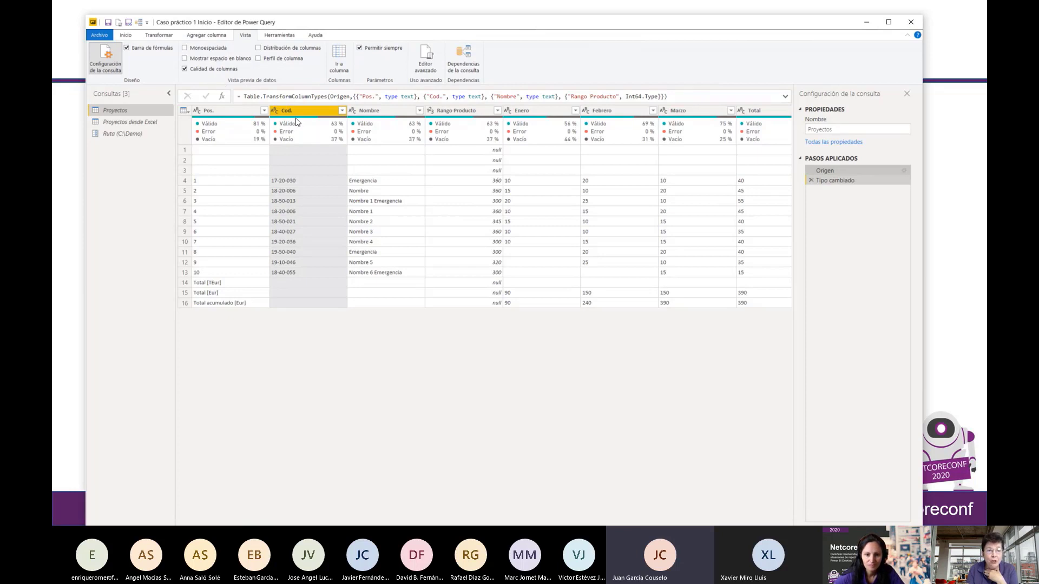
mouse_move(296, 122)
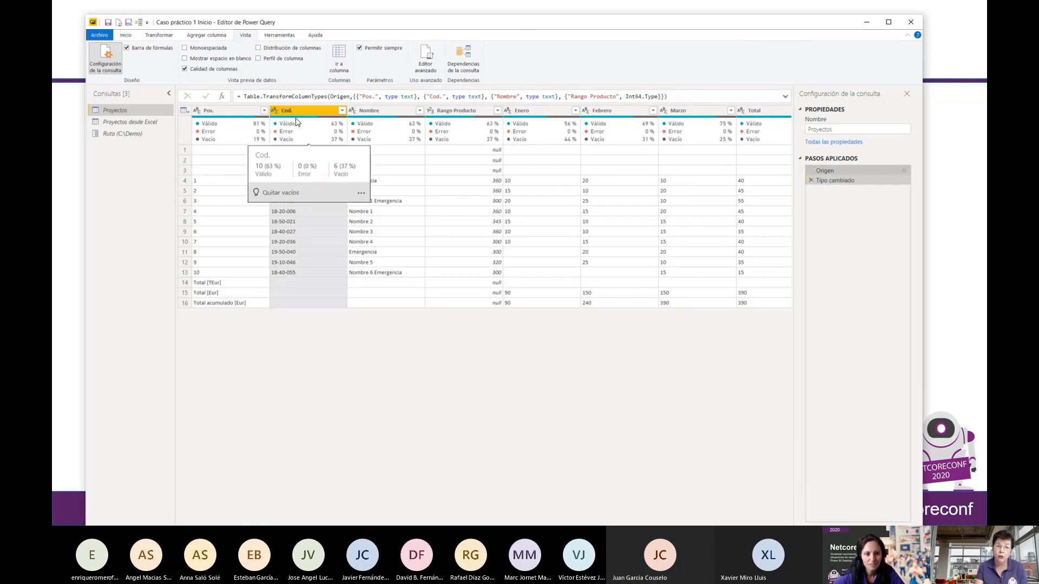
Turn on column distribution and column profile, and display the profile of the Nombre column
left_click(285, 49)
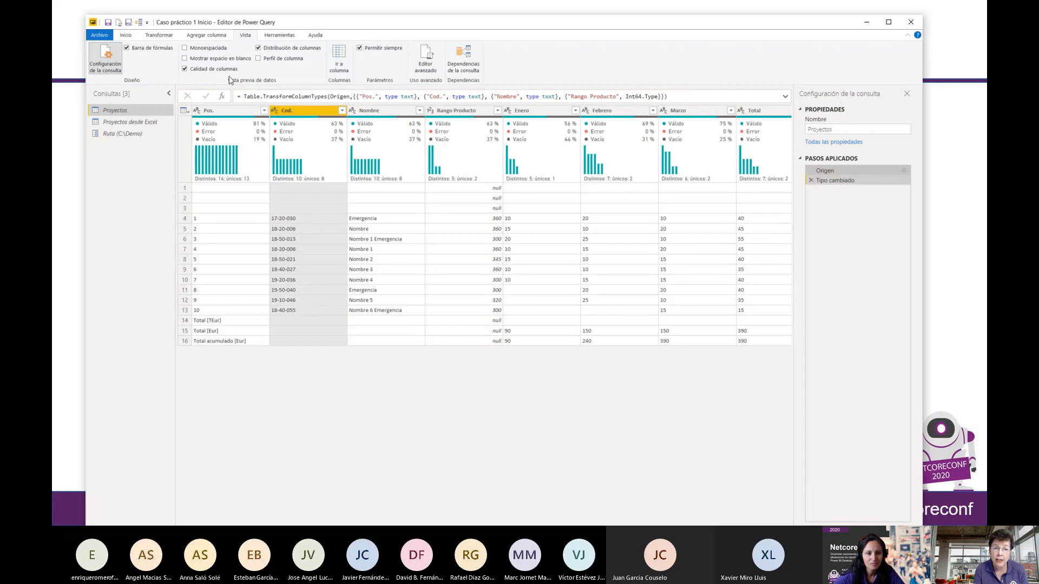
left_click(297, 59)
left_click(376, 113)
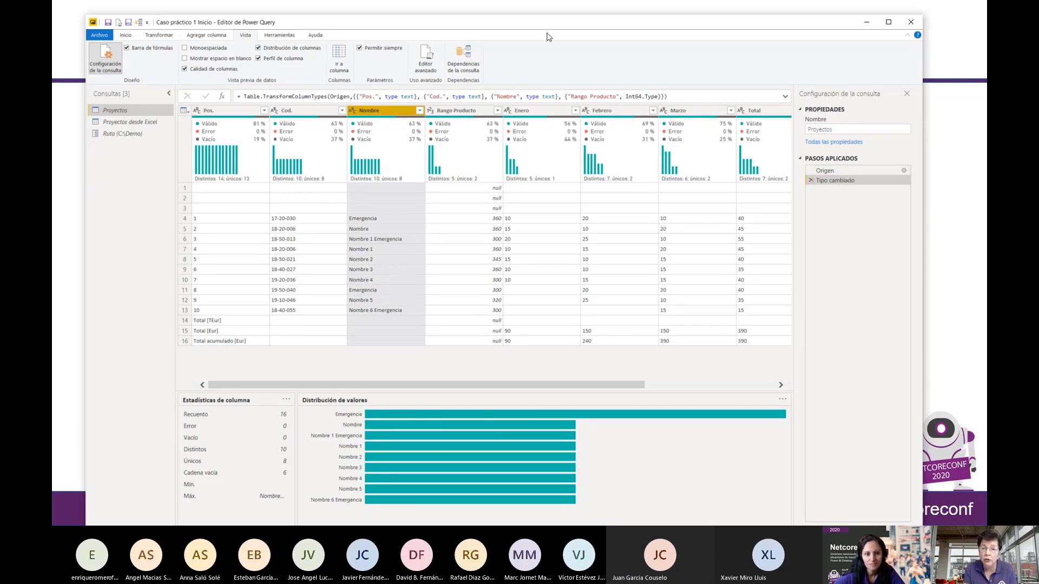
View the options for how many rows column profiling is based on
left_click_drag(554, 15, 638, 14)
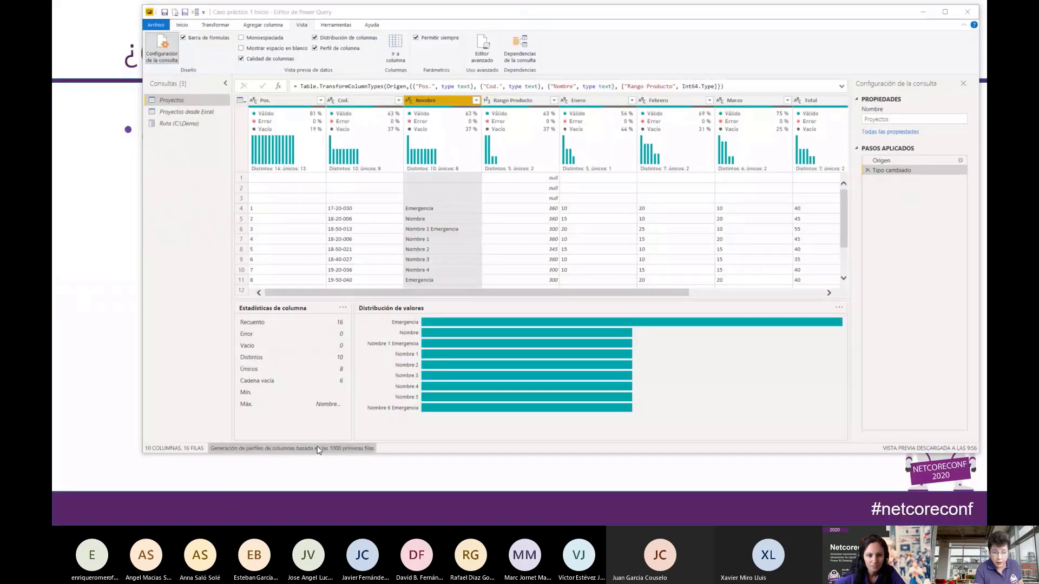
left_click(363, 451)
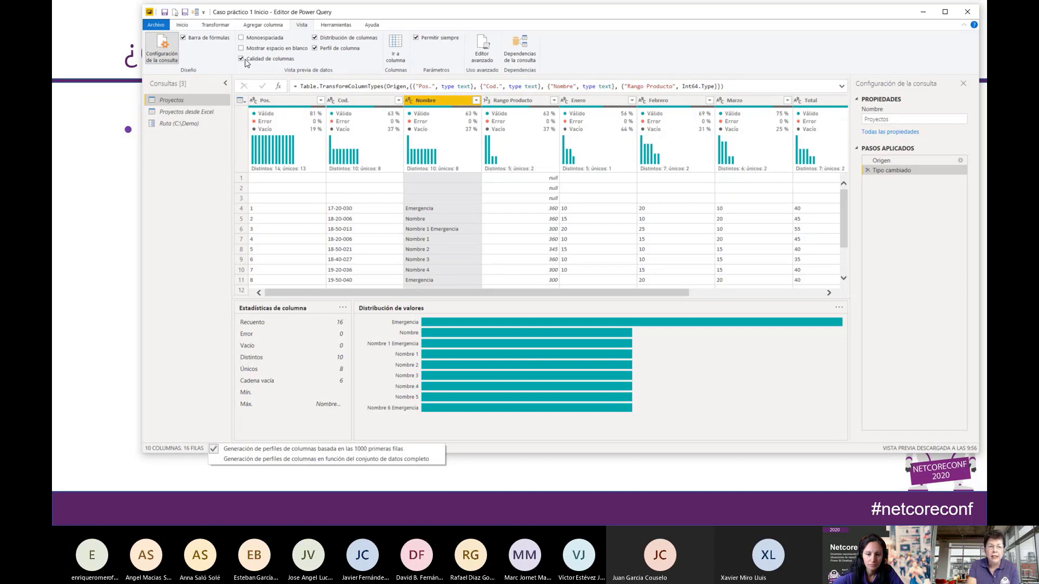
Turn off the column profile and column distribution displays
left_click(316, 52)
left_click(315, 48)
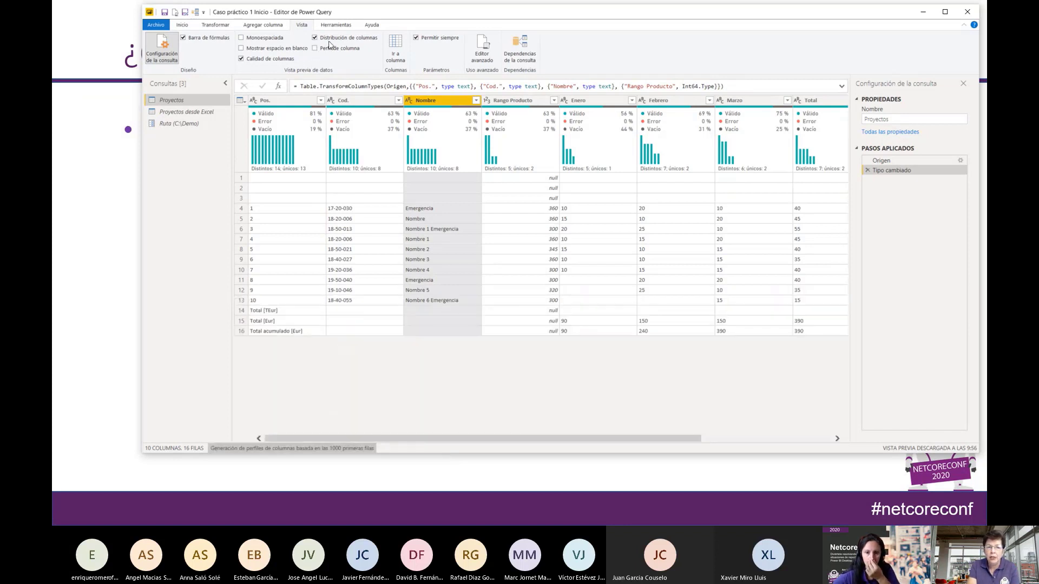
left_click(314, 37)
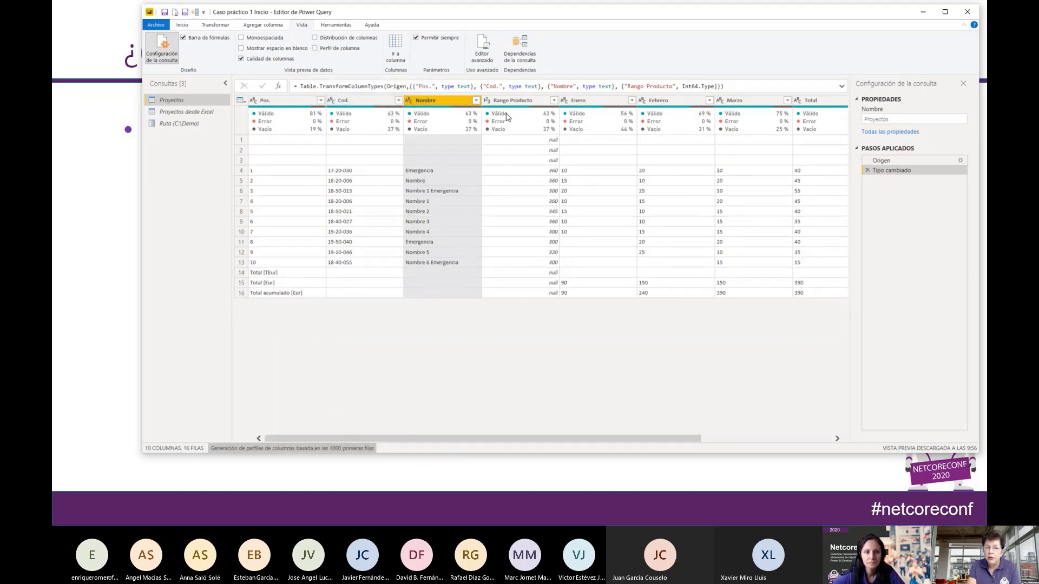
Review the available options for removing rows from the Proyectos query
mouse_move(463, 109)
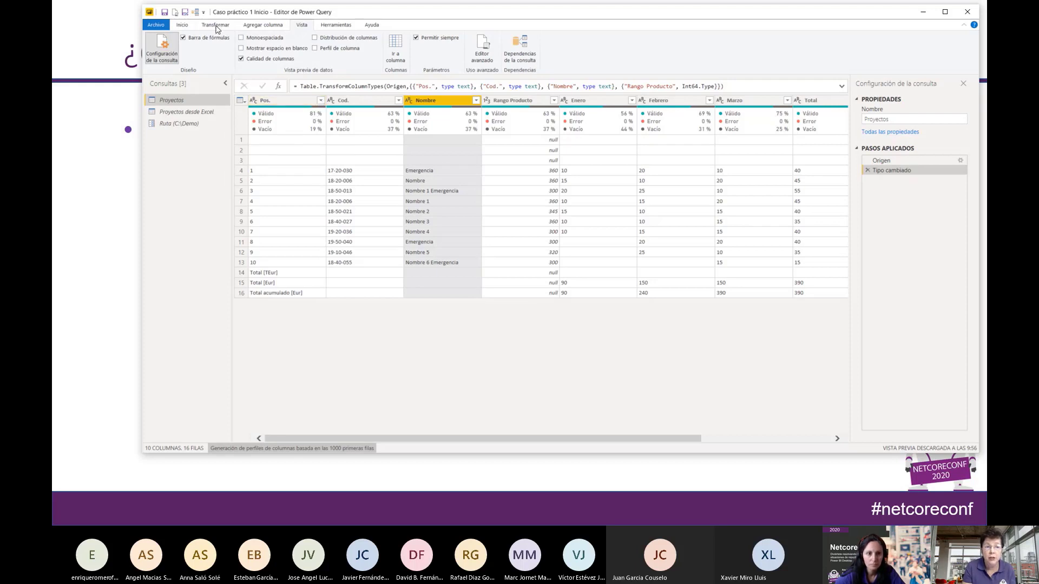
left_click(185, 26)
left_click(516, 59)
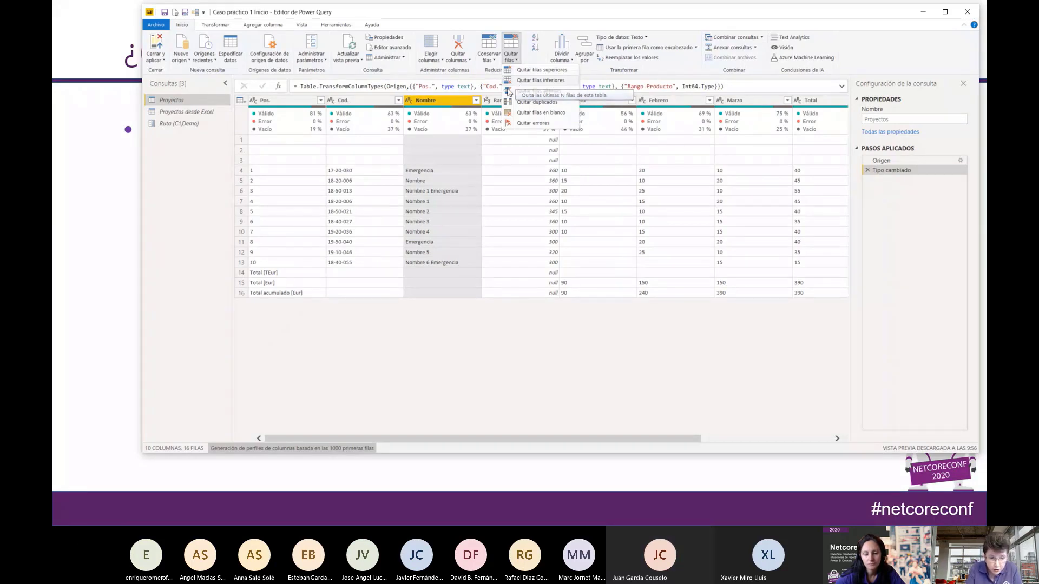
Minimize the query editor to return to the presentation and advance to the slide showing the cleaned data table
left_click(925, 15)
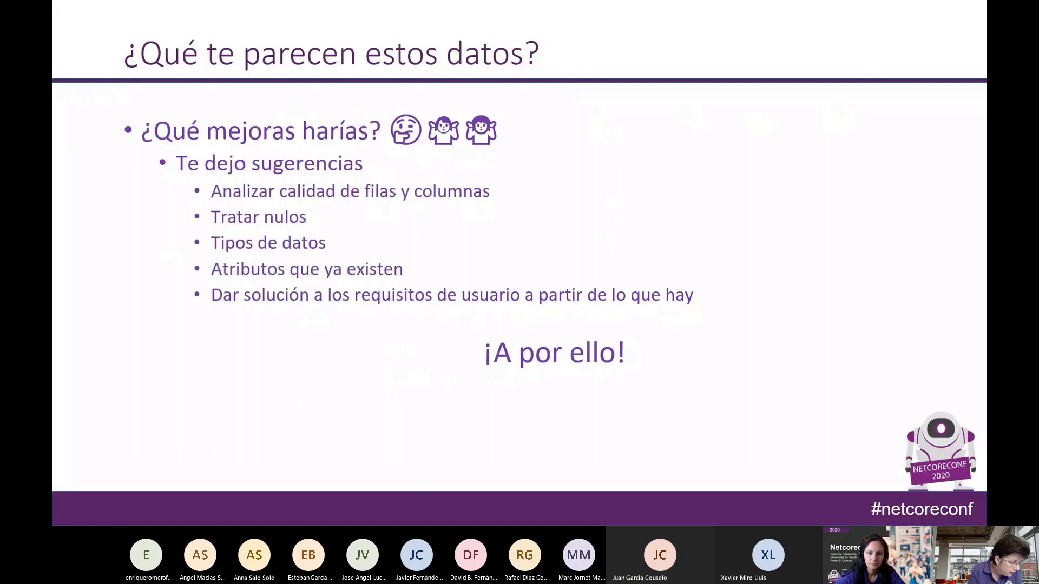
left_click(199, 354)
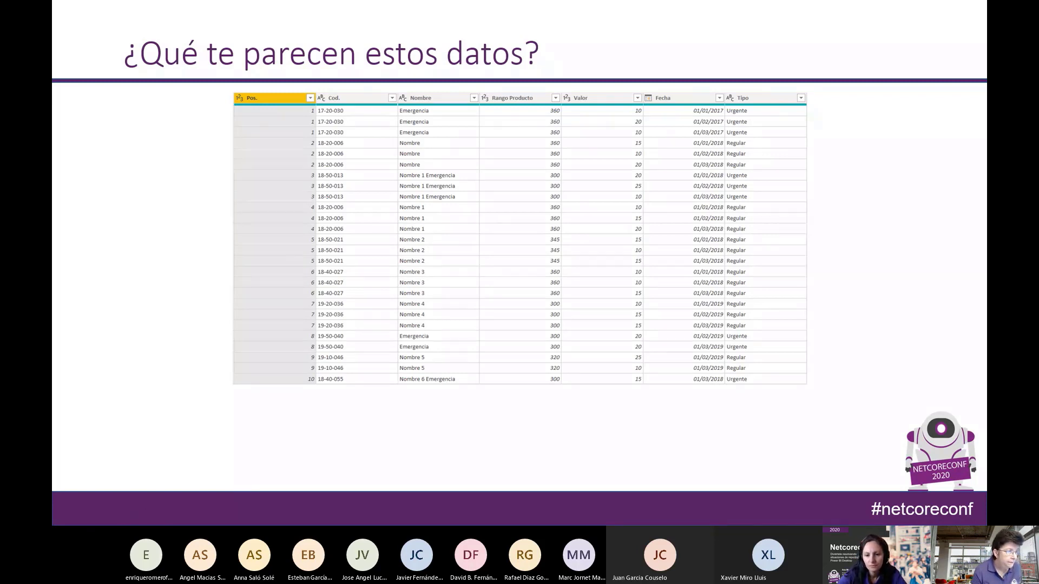
Switch to the Caso práctico 1 Soluciones file in Power BI Desktop, maximize it and open its Power Query editor
key("alt+Tab")
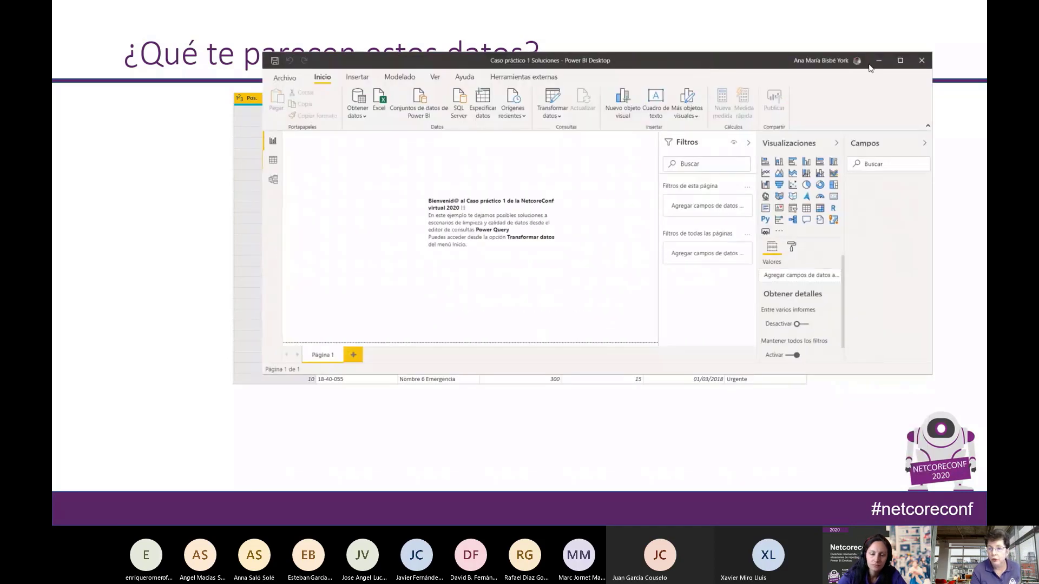
left_click(899, 61)
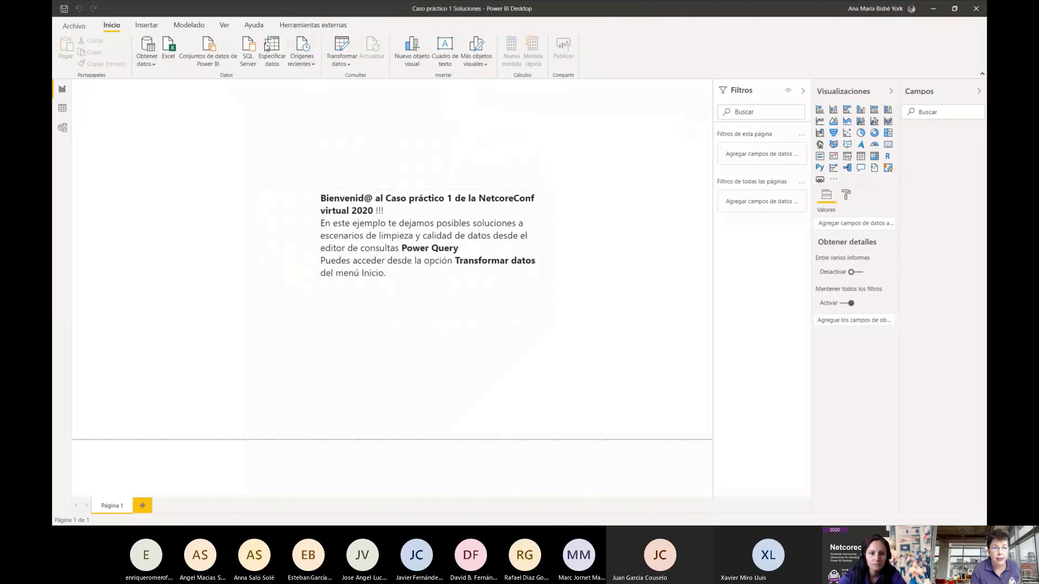
left_click(341, 46)
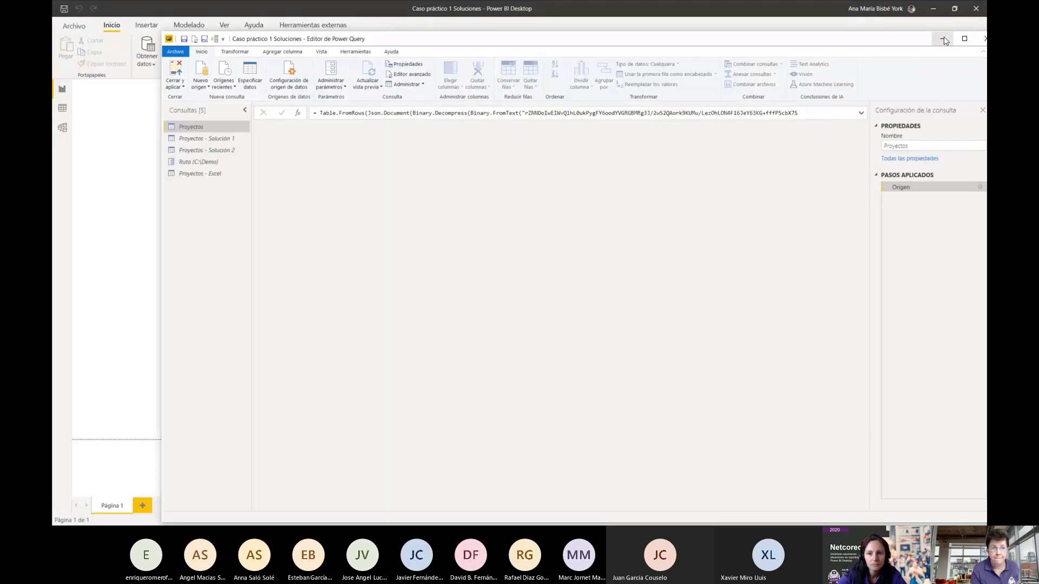
left_click(943, 39)
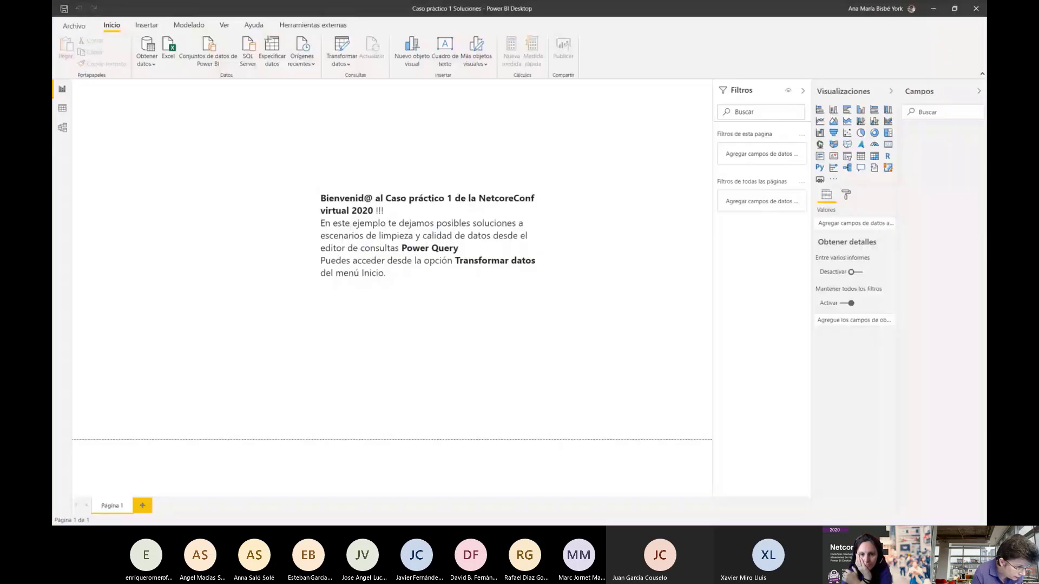
key("alt+Tab")
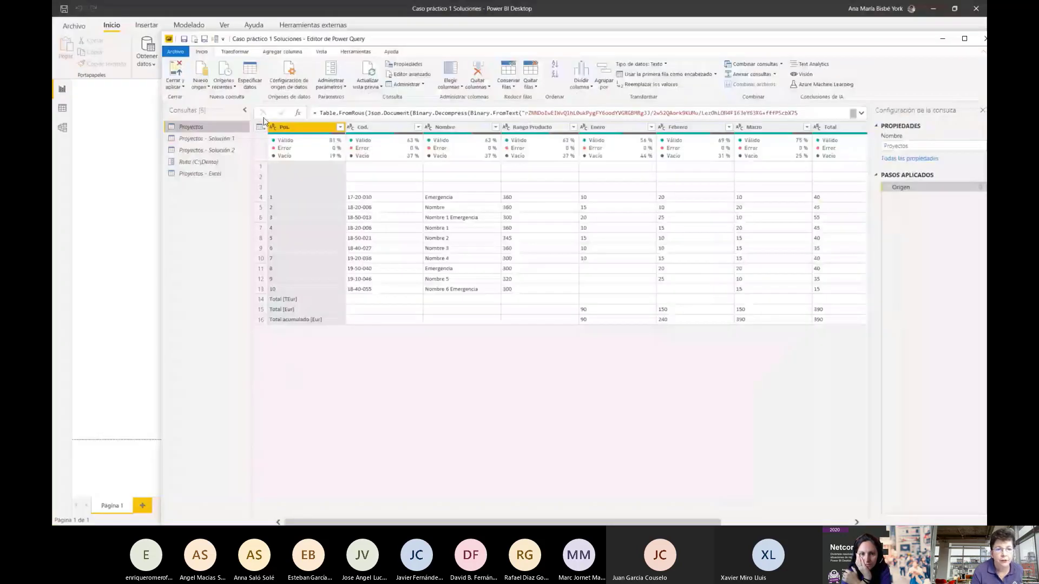
Show the Proyectos - Solución 1 query in the maximized editor and turn off the column quality display
left_click(252, 138)
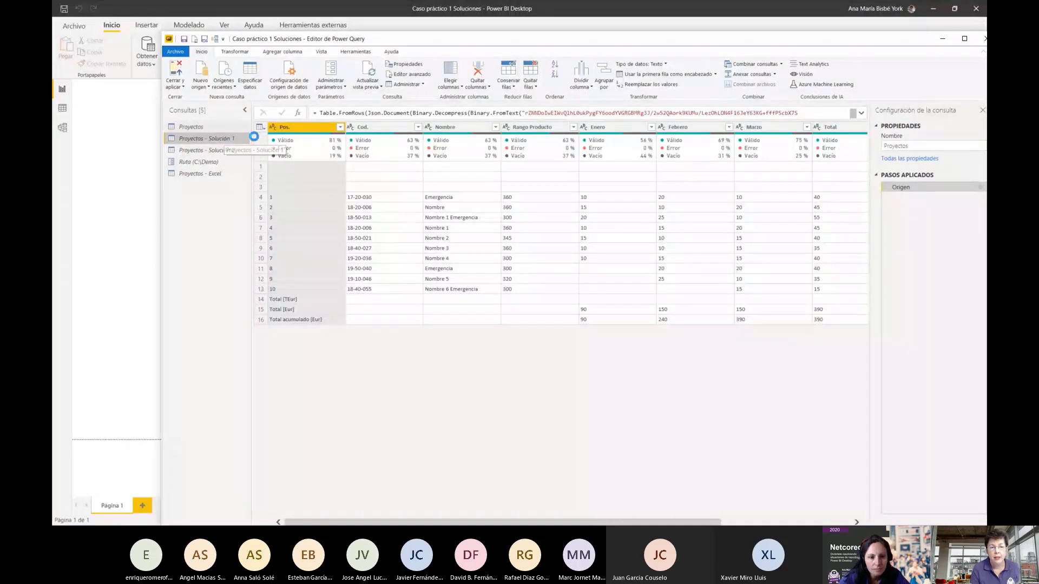
left_click(964, 39)
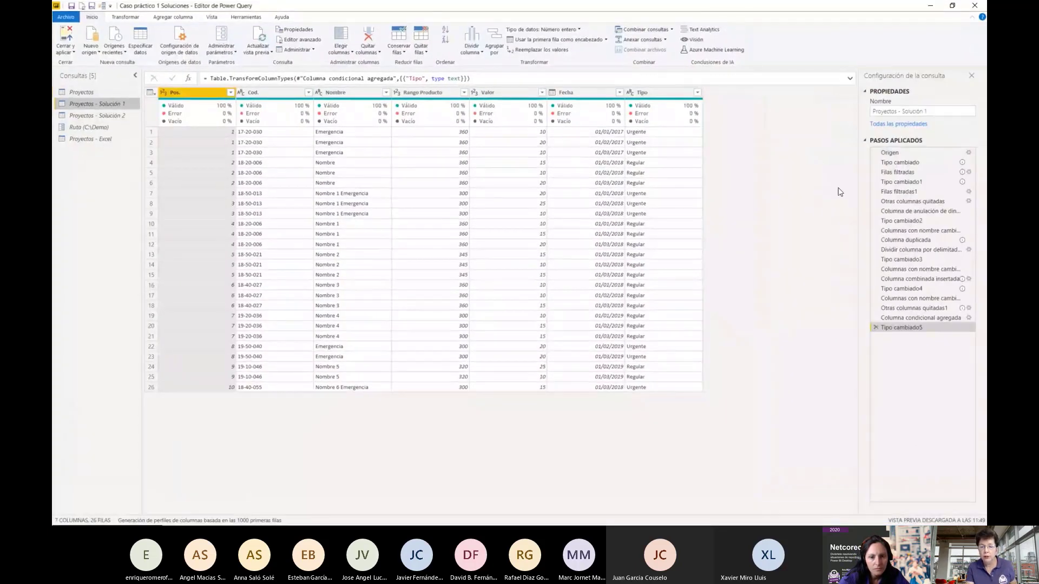
left_click(213, 18)
left_click(171, 51)
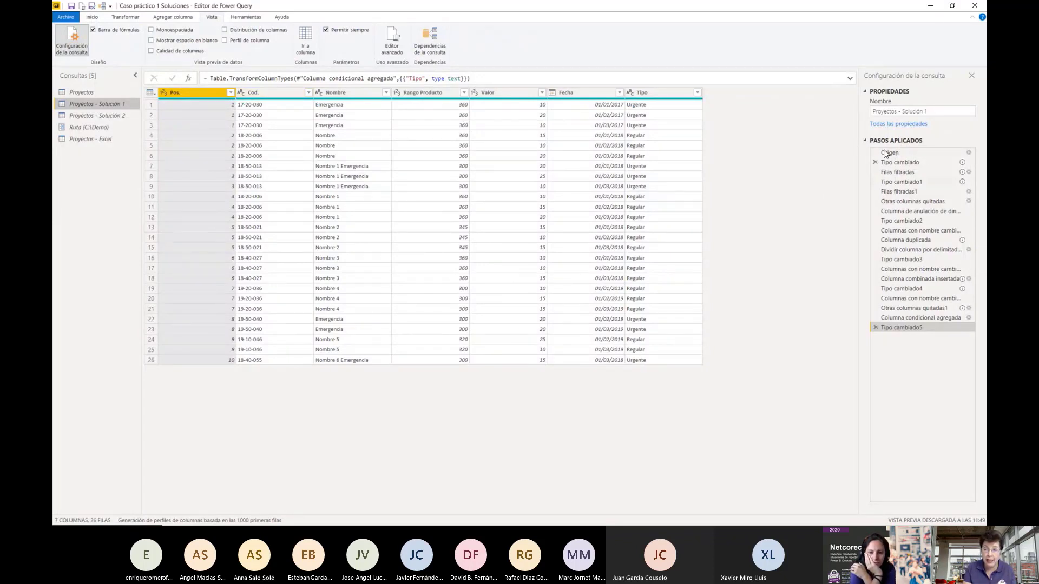
Review the first applied steps of Proyectos - Solución 1, from Origen through Tipo cambiado to Filas filtradas
mouse_move(899, 164)
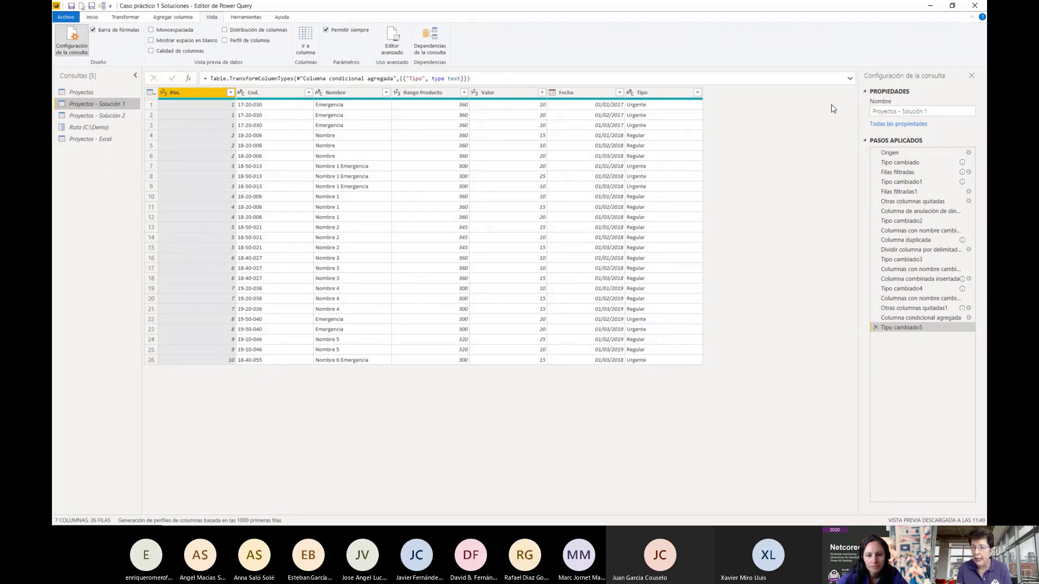
left_click(918, 156)
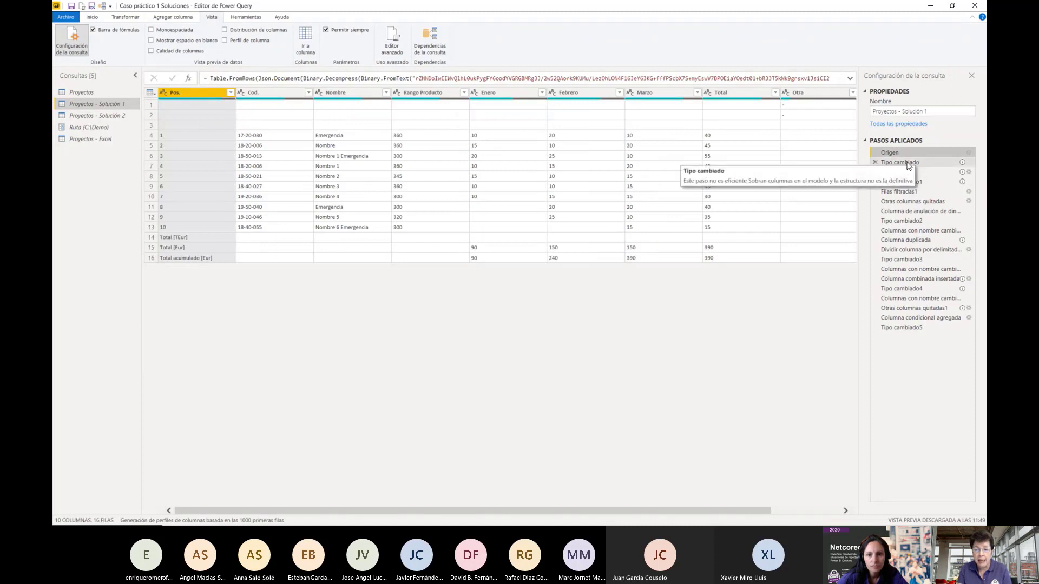
left_click(908, 163)
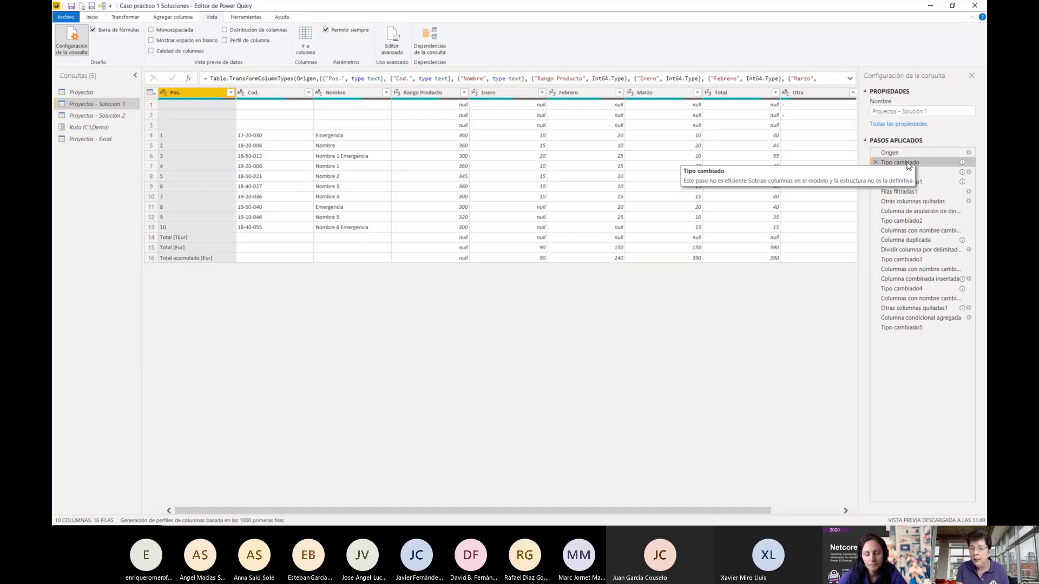
left_click(898, 172)
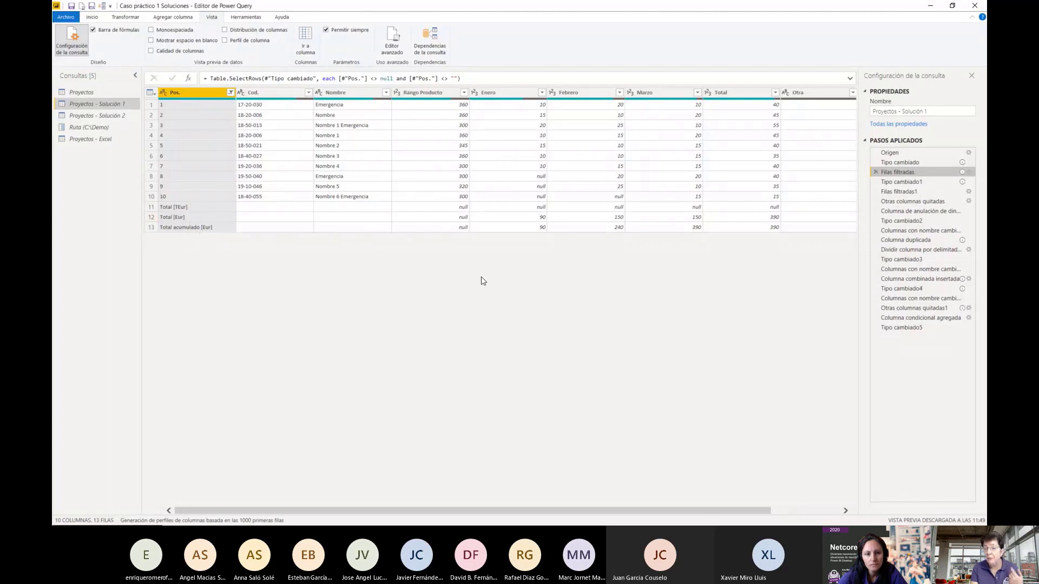
Compare the Pos. column at the Filas filtradas and Tipo cambiado1 steps, and inspect the Cod. filter in Filas filtradas1
left_click(903, 183)
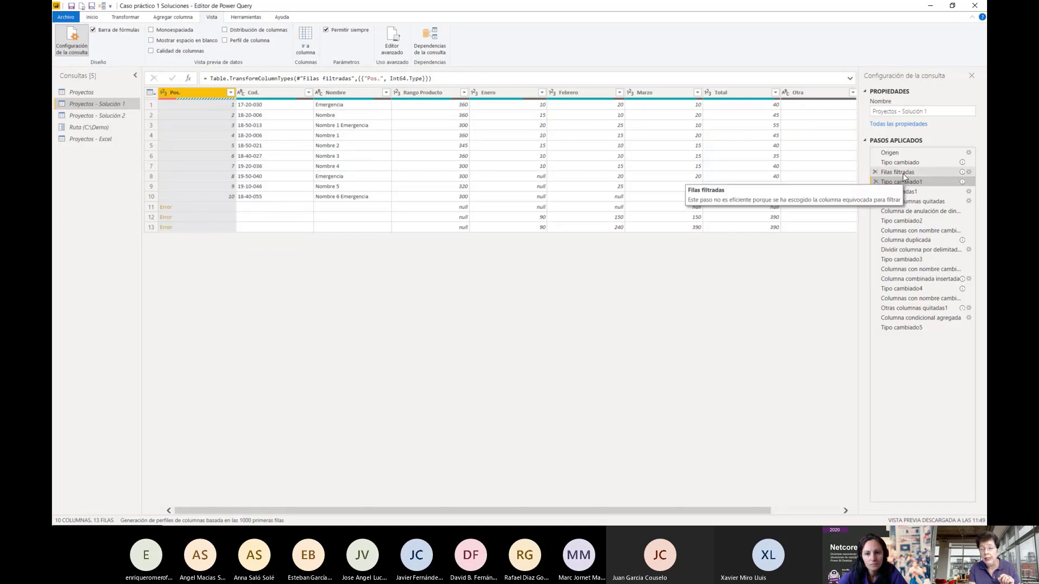
left_click(903, 173)
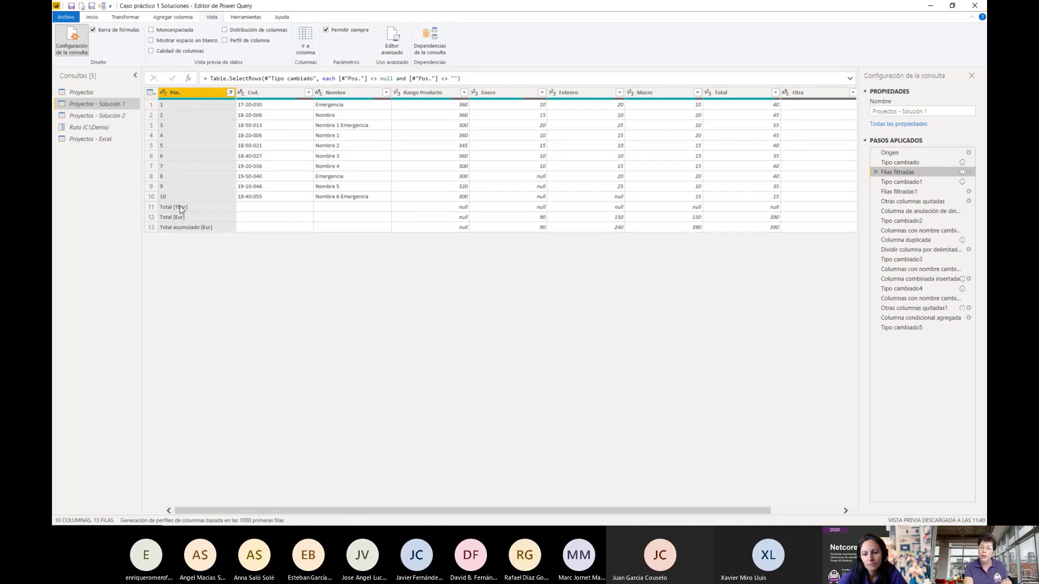
mouse_move(897, 184)
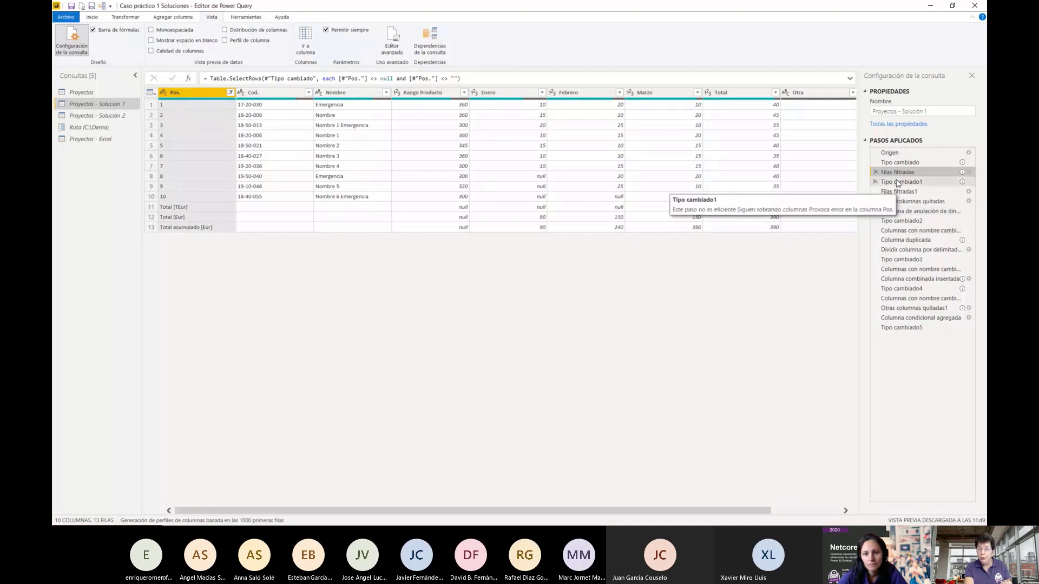
left_click(895, 181)
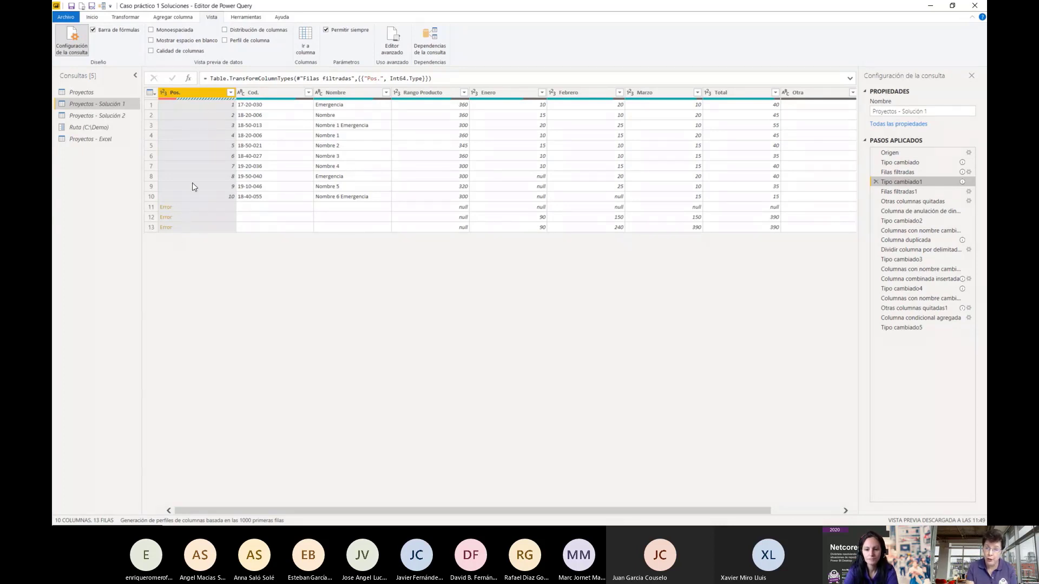
left_click(909, 192)
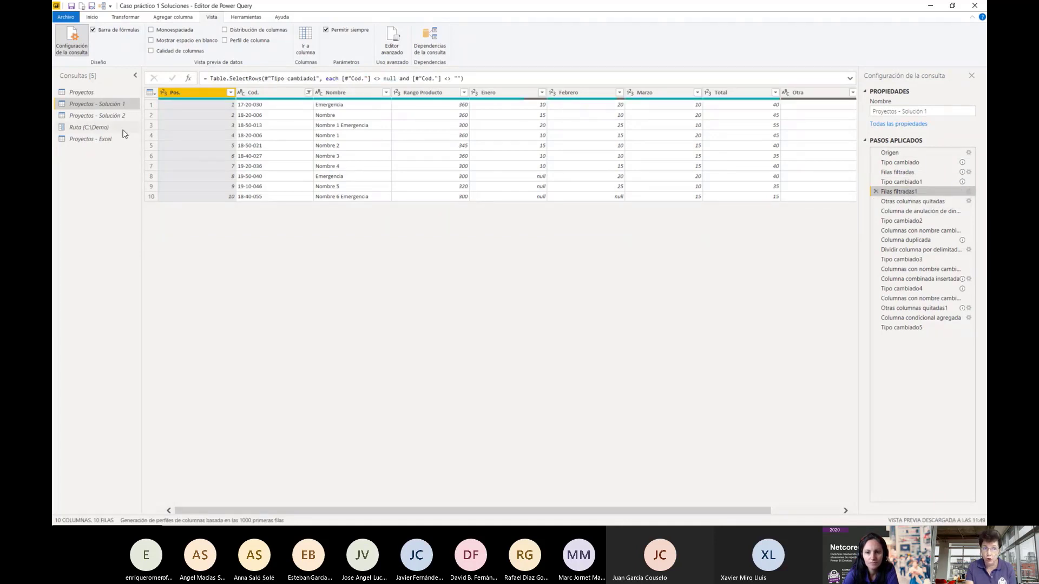
At the Otras columnas quitadas step, select the Enero to Marzo columns and review the available unpivot options
left_click(902, 202)
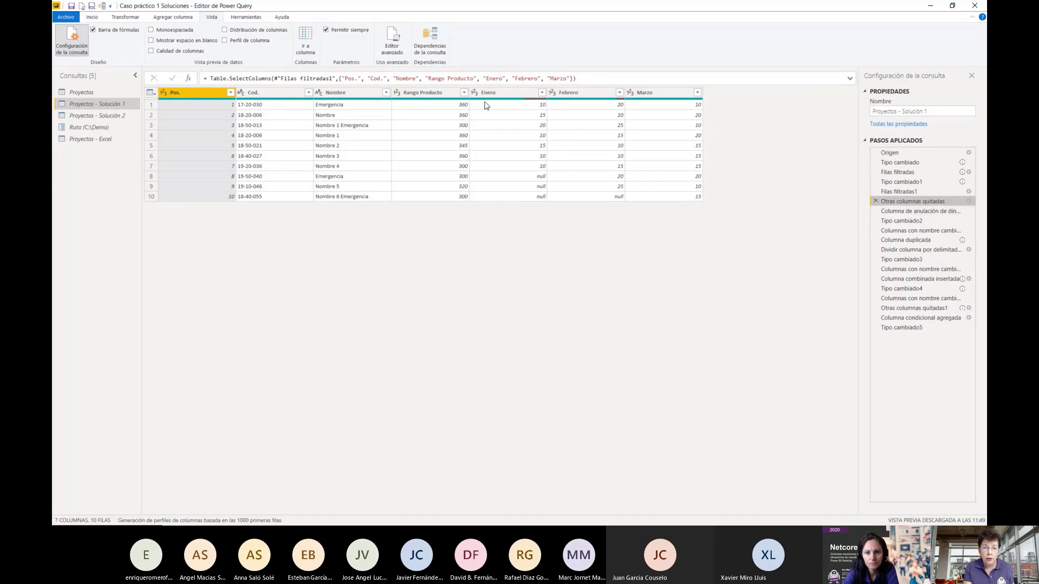
left_click(514, 92)
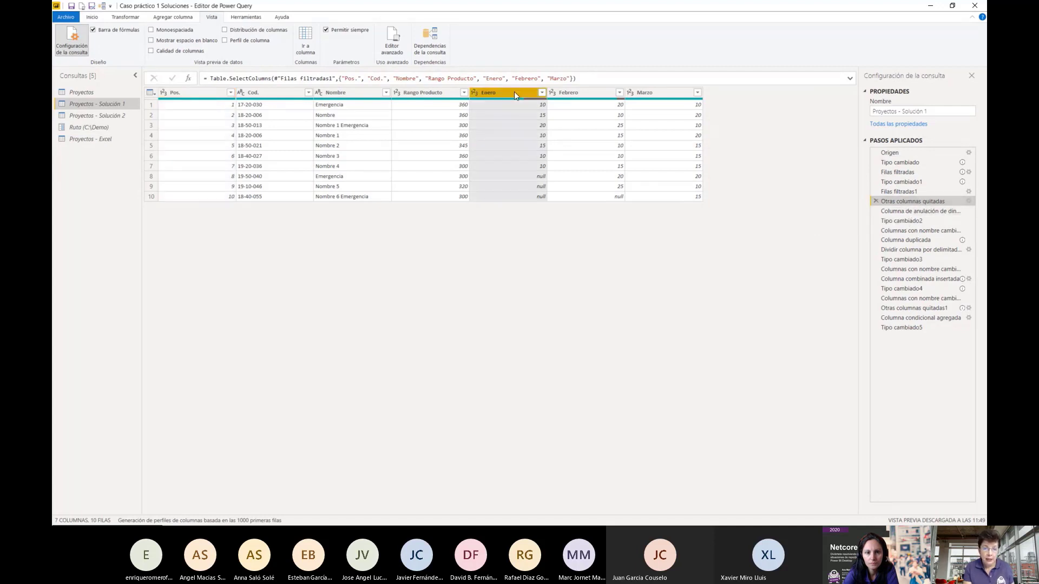
left_click(673, 96, "shift")
right_click(673, 96)
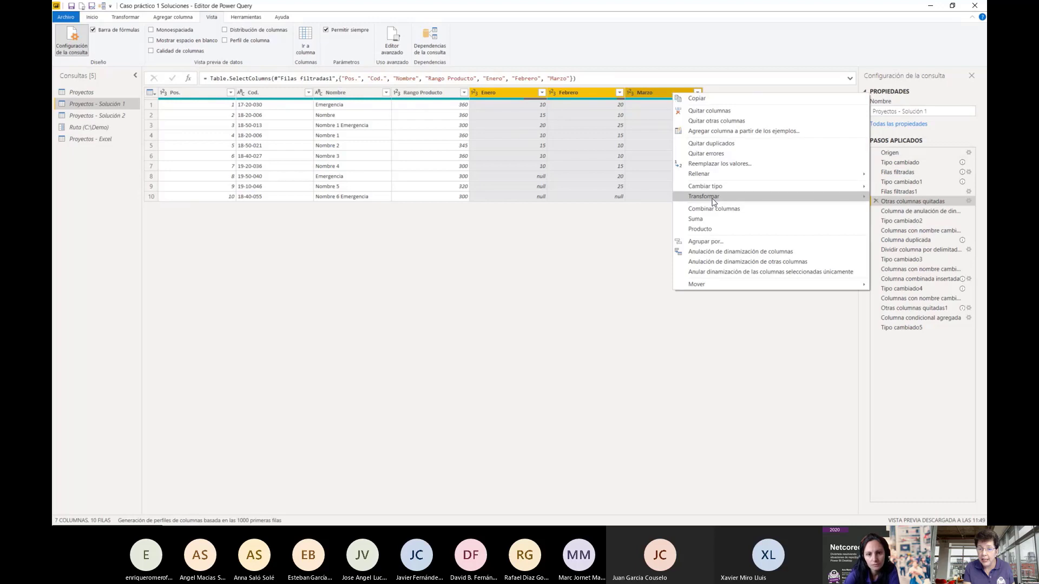
left_click(697, 265)
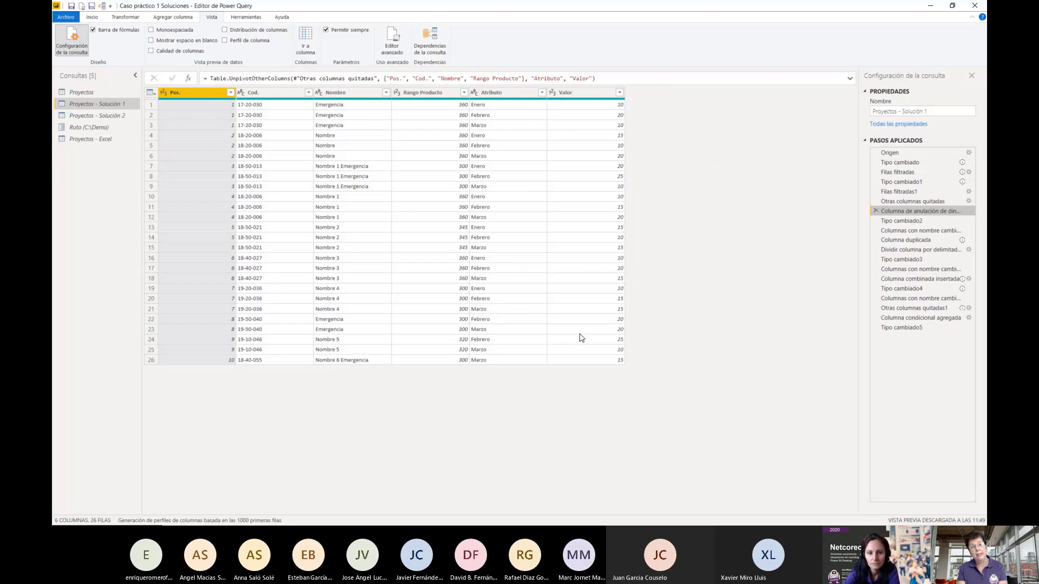
Compare the table before and after unpivoting, using the Otras columnas quitadas and Columna de anulación de dinamización steps
mouse_move(941, 176)
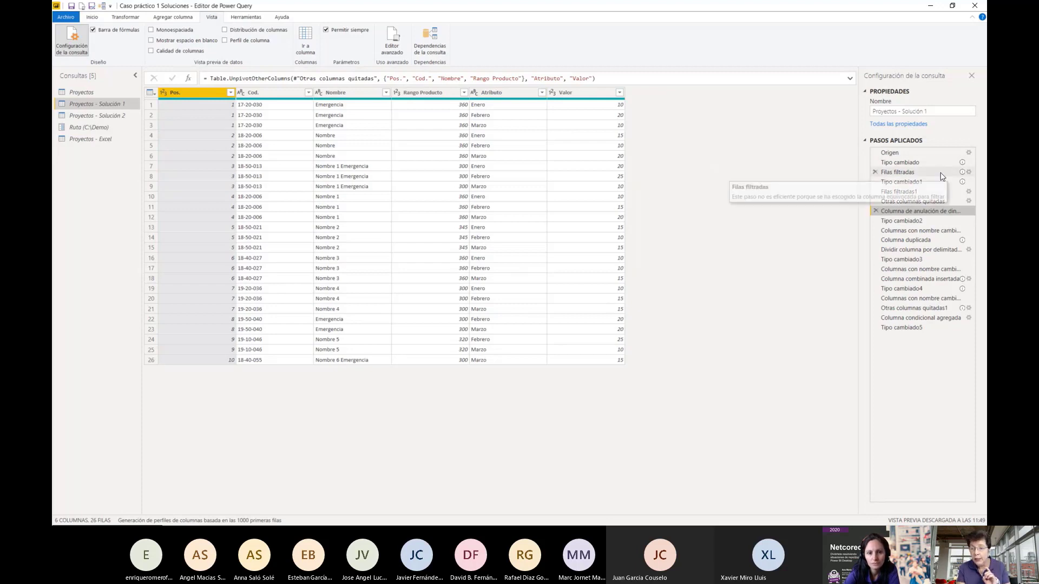
left_click(894, 203)
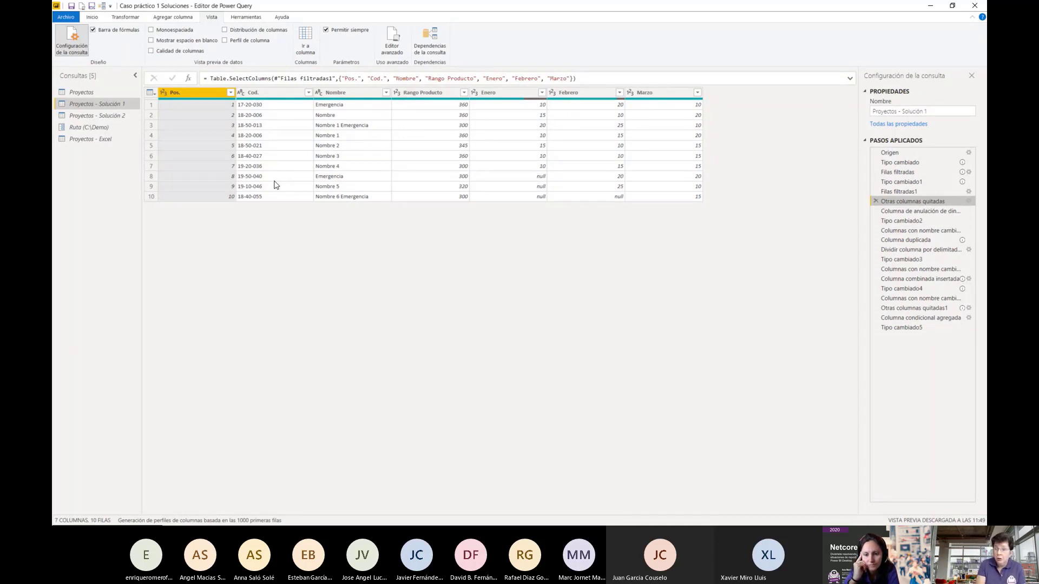
left_click(921, 212)
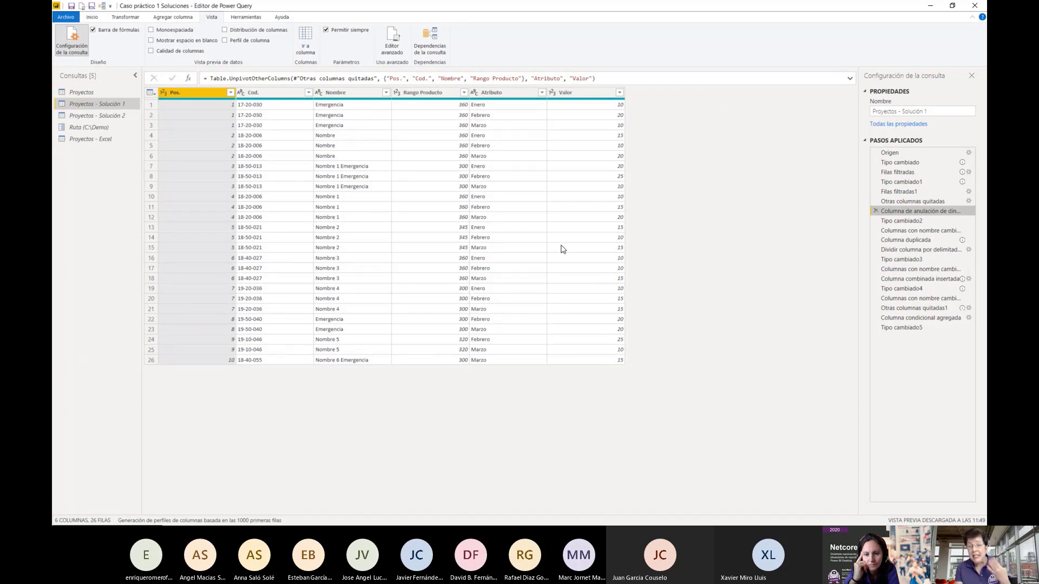
left_click(900, 200)
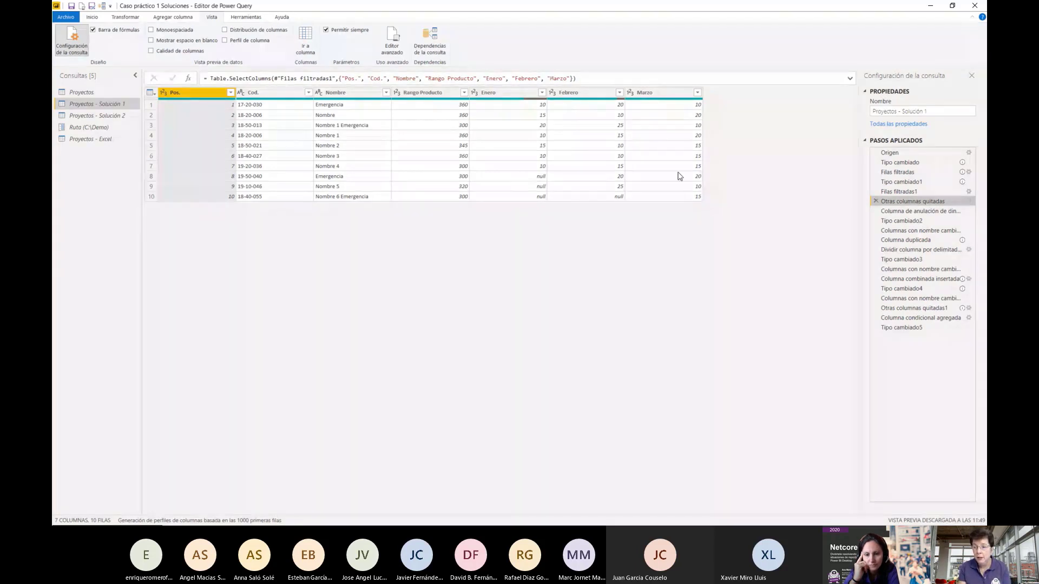
left_click(892, 214)
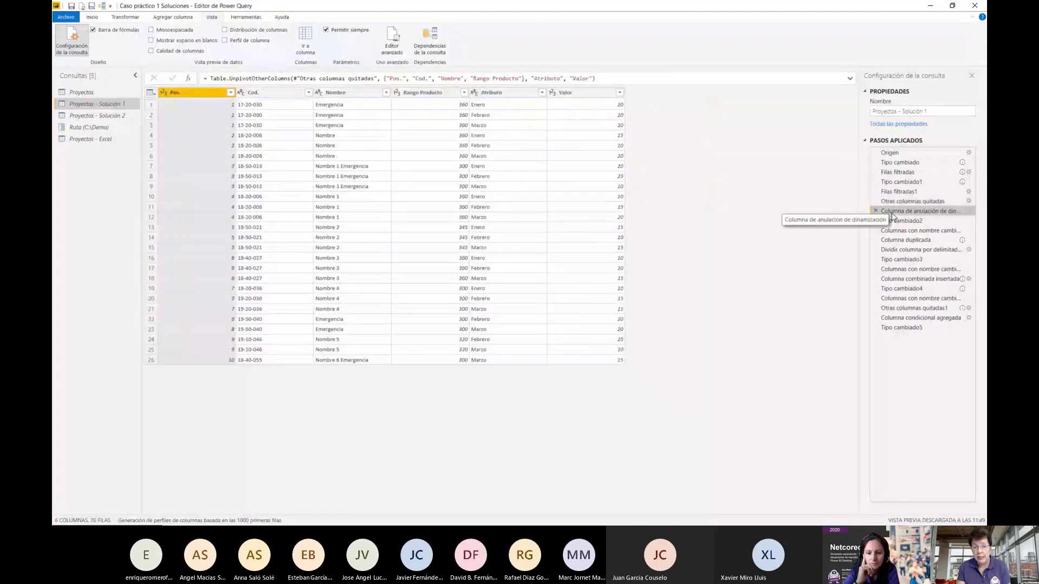
Examine the applied steps that change the types after unpivoting, rename Atributo to Mes and duplicate the Cod. column
left_click(904, 222)
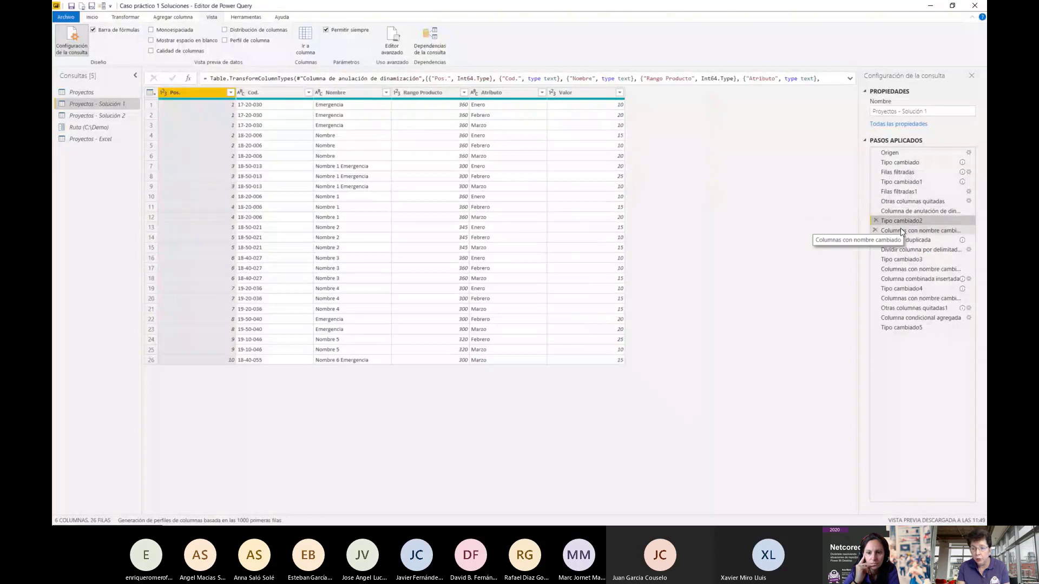
left_click(901, 231)
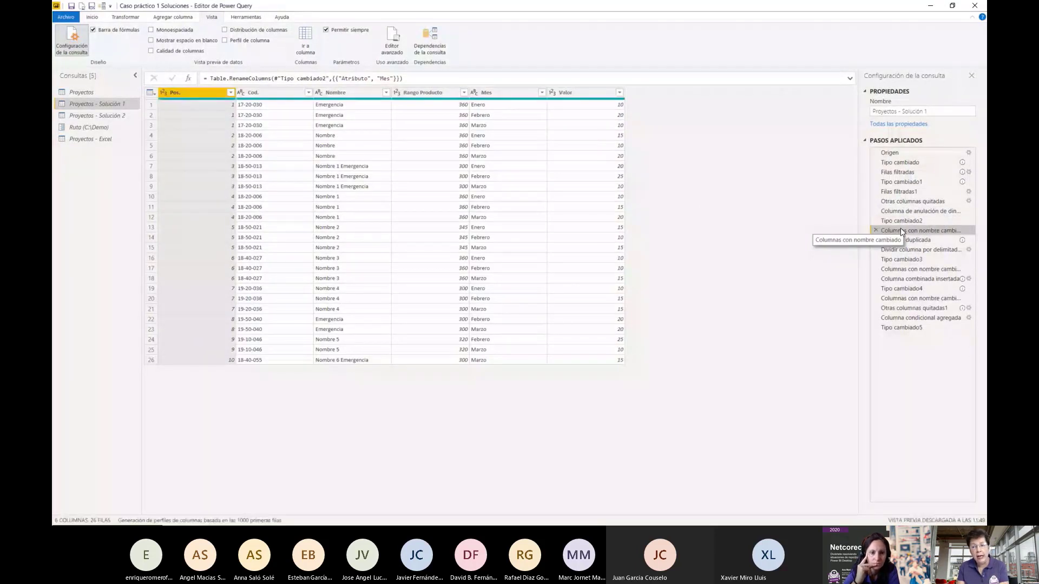
mouse_move(905, 242)
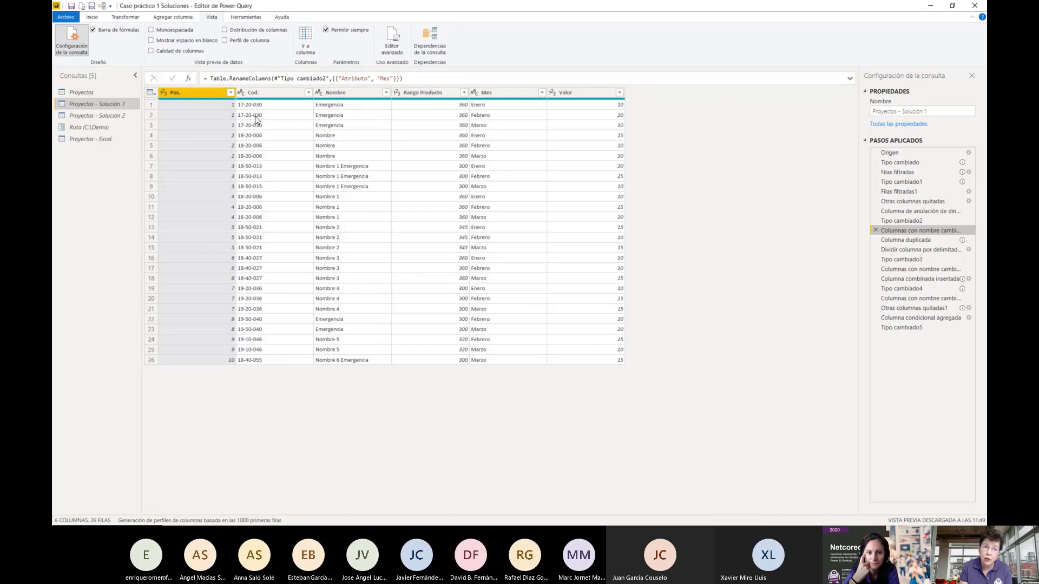
left_click(920, 240)
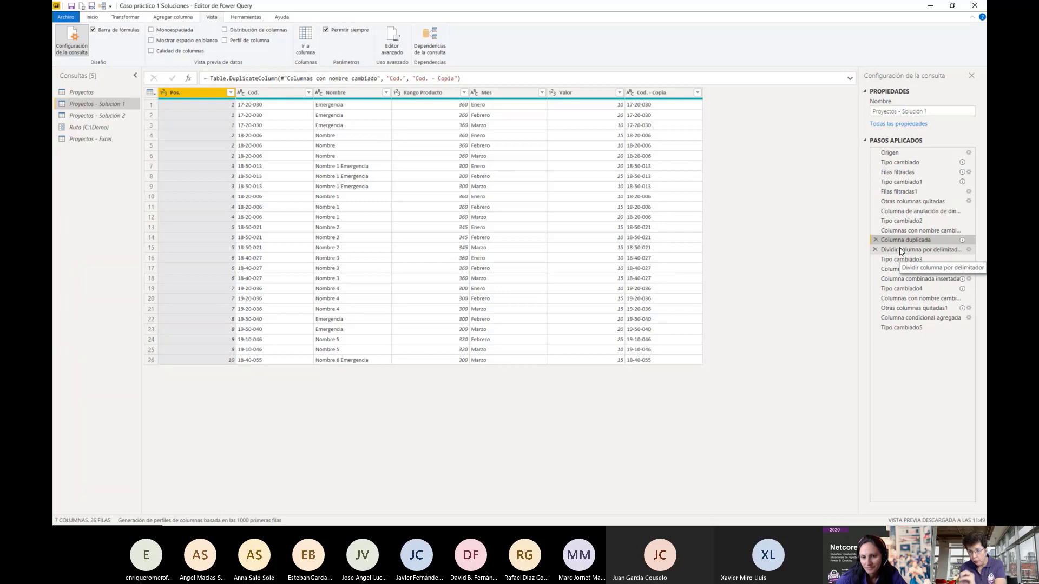
Examine the applied steps from splitting the copied code by delimiter to combining Mes and Año and converting Combinada to a date
left_click(899, 248)
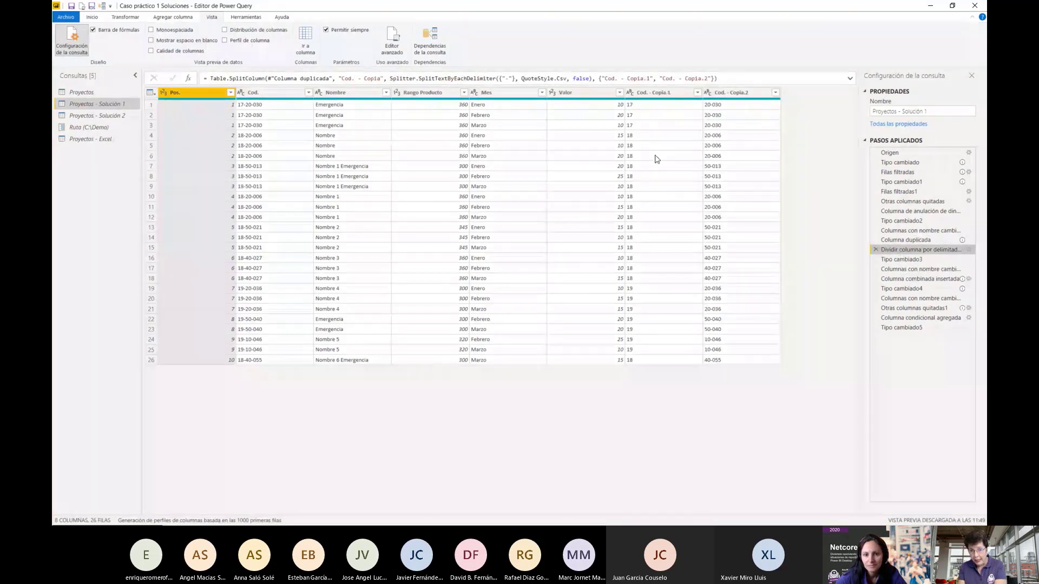
left_click(902, 259)
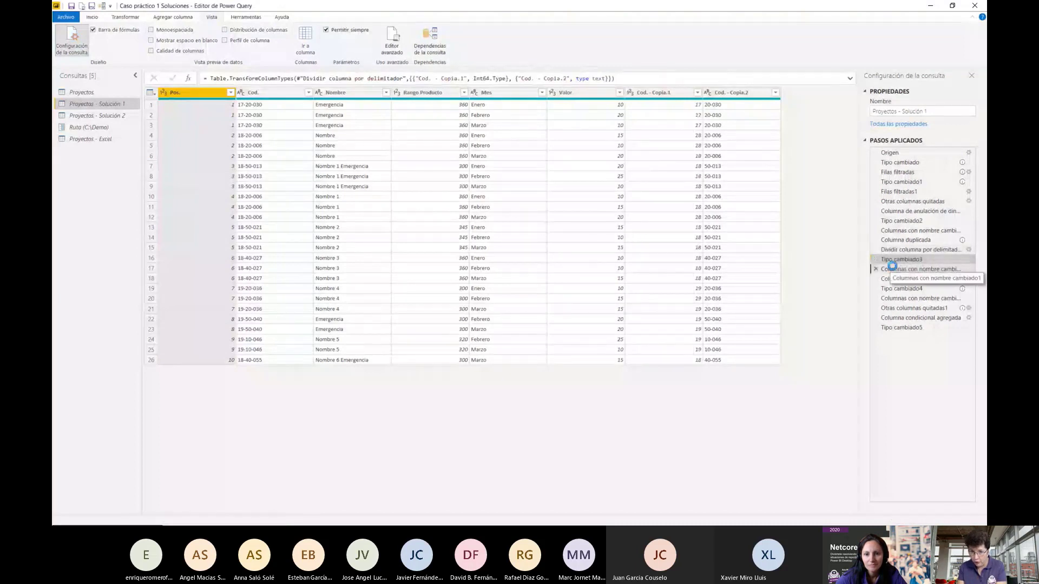
left_click(893, 270)
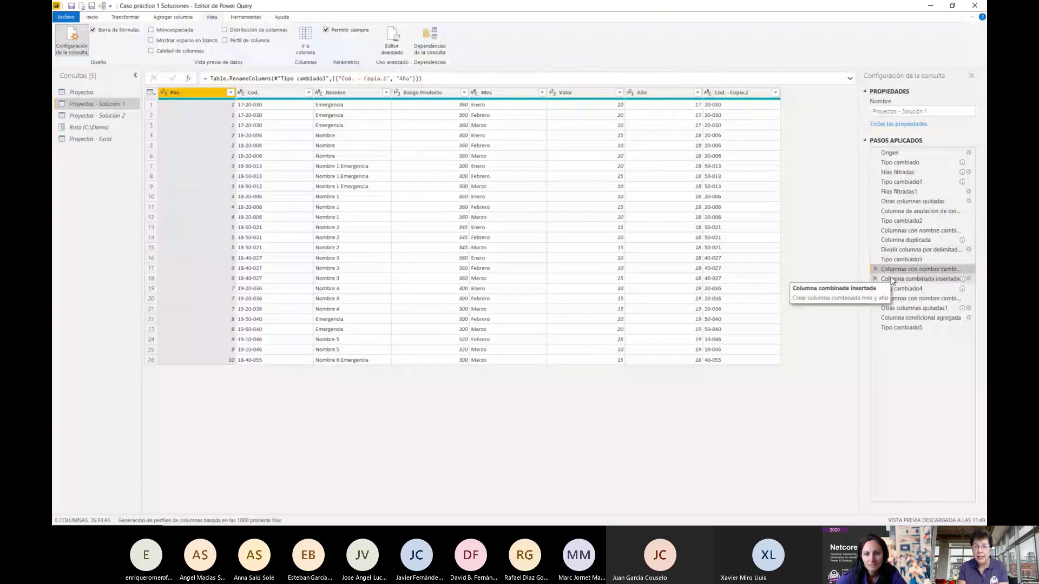
left_click(892, 279)
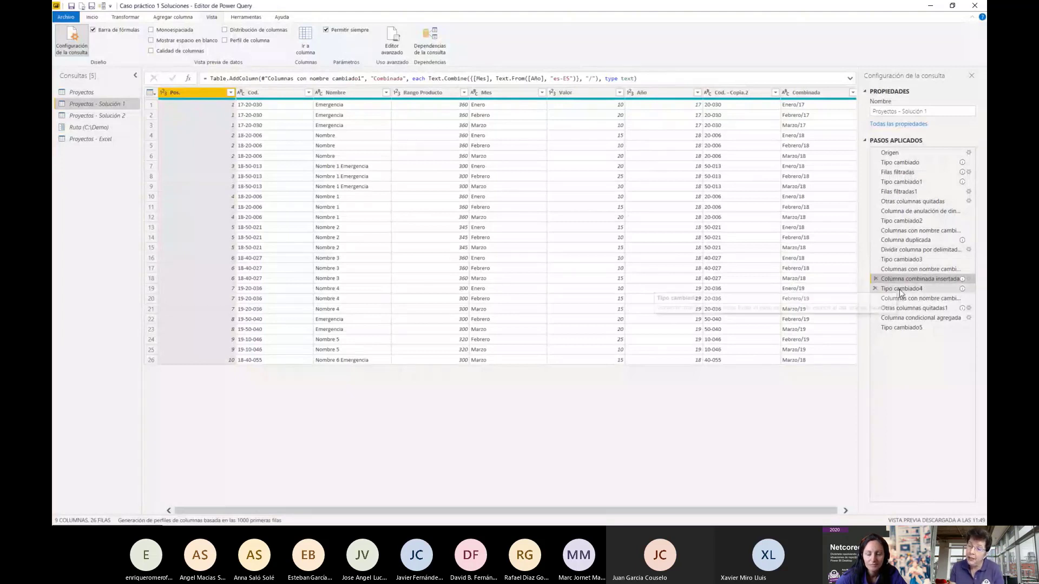
left_click(899, 289)
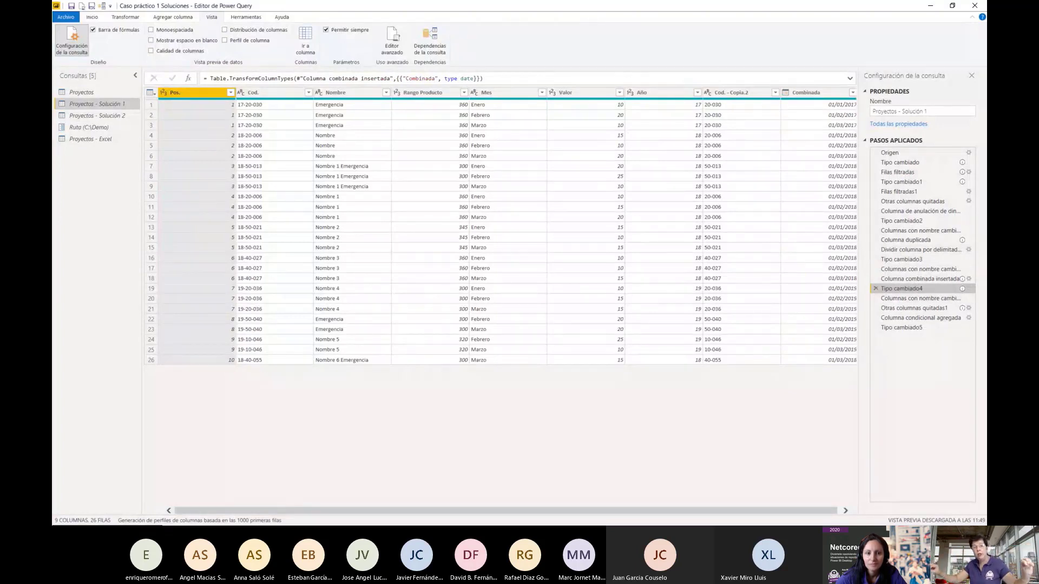
Examine the final applied steps, from Otras columnas quitadas1 to Tipo cambiado5, including the settings of the conditional column Tipo
left_click(909, 308)
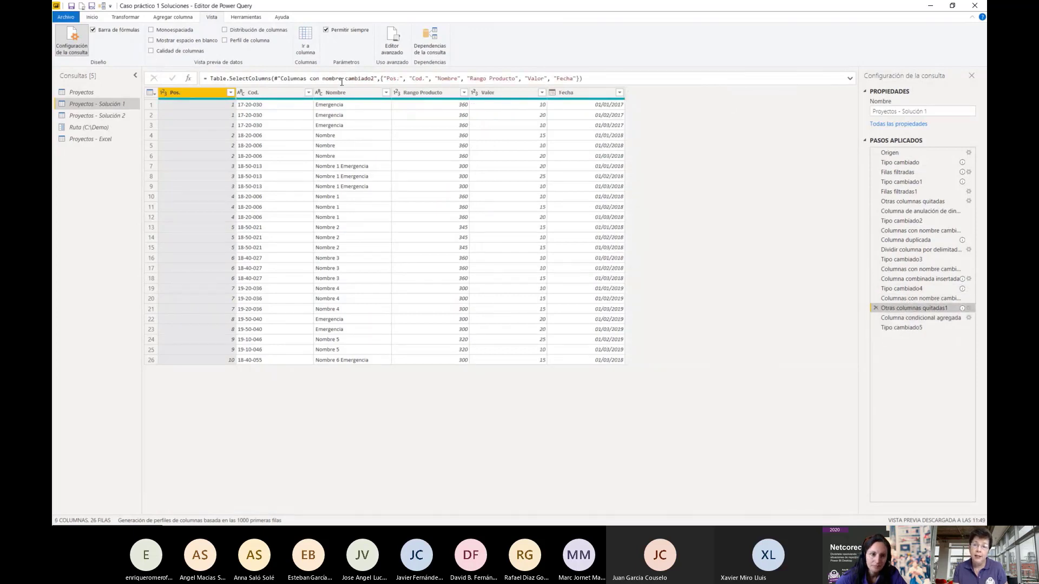
left_click(929, 320)
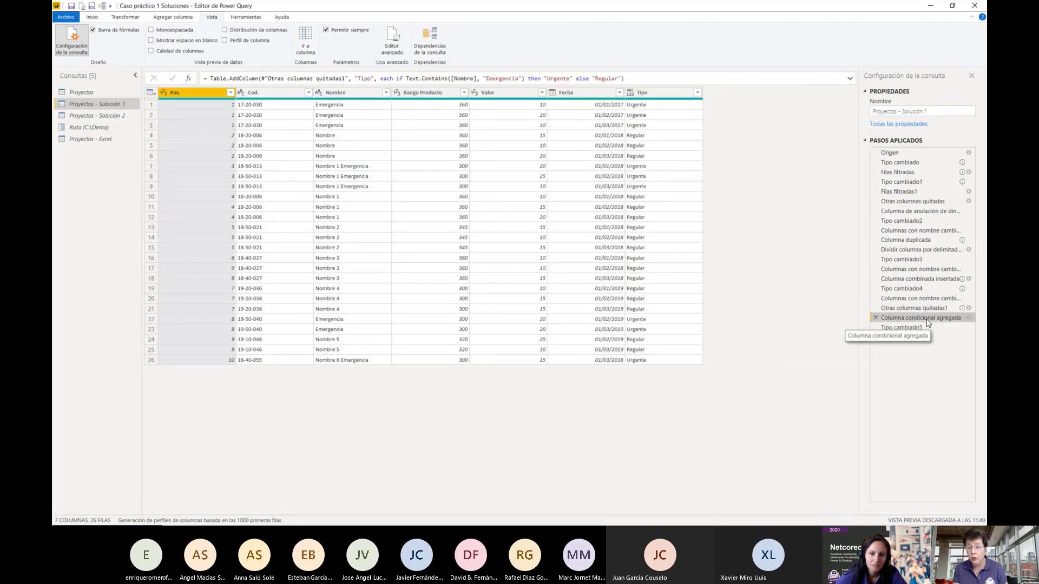
left_click(963, 316)
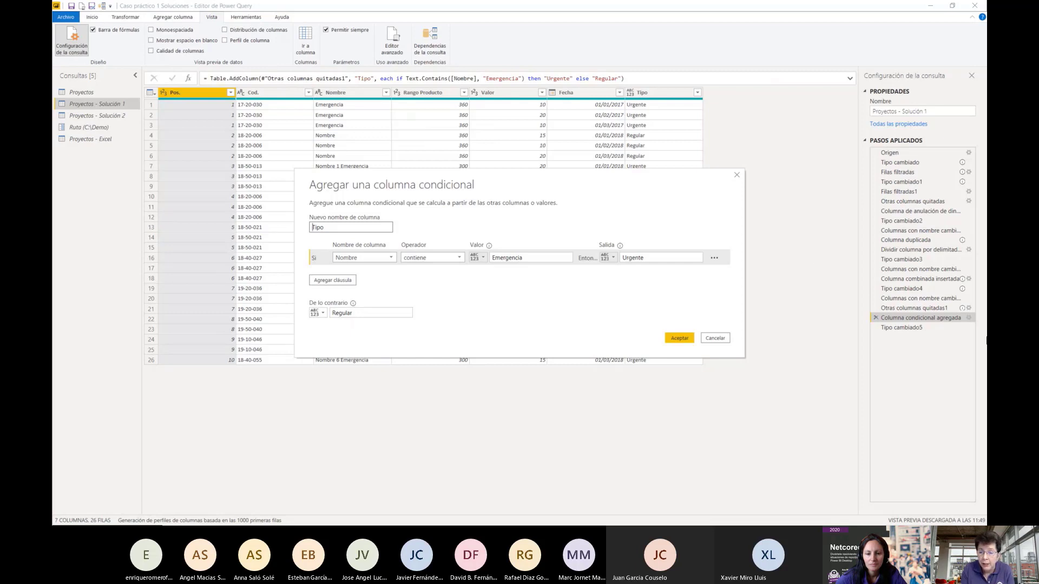
left_click(717, 340)
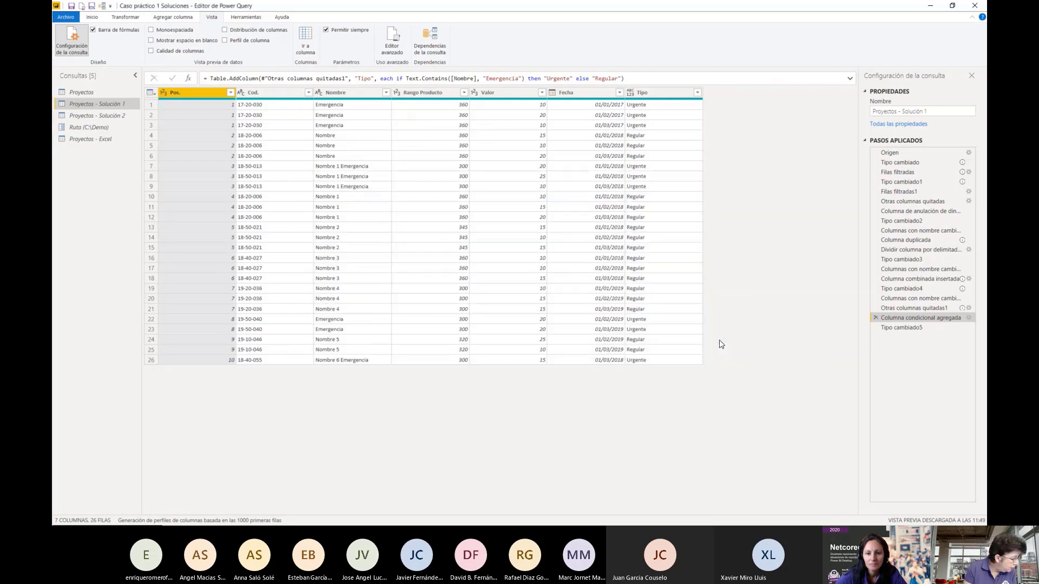
left_click(900, 328)
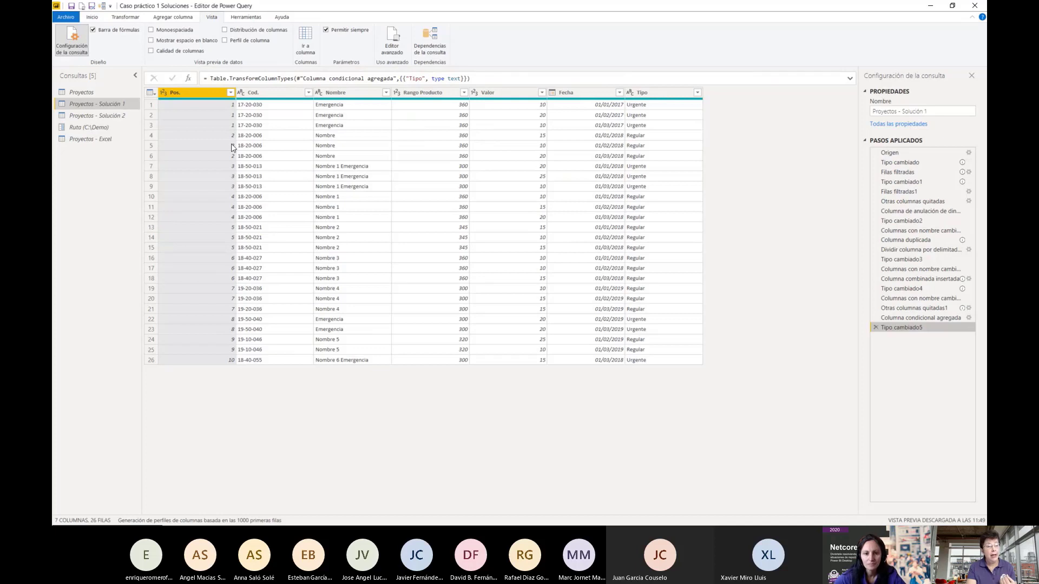
Open the Proyectos - Solución 2 query and examine its row filtering, unpivoting and column renaming steps
left_click(124, 114)
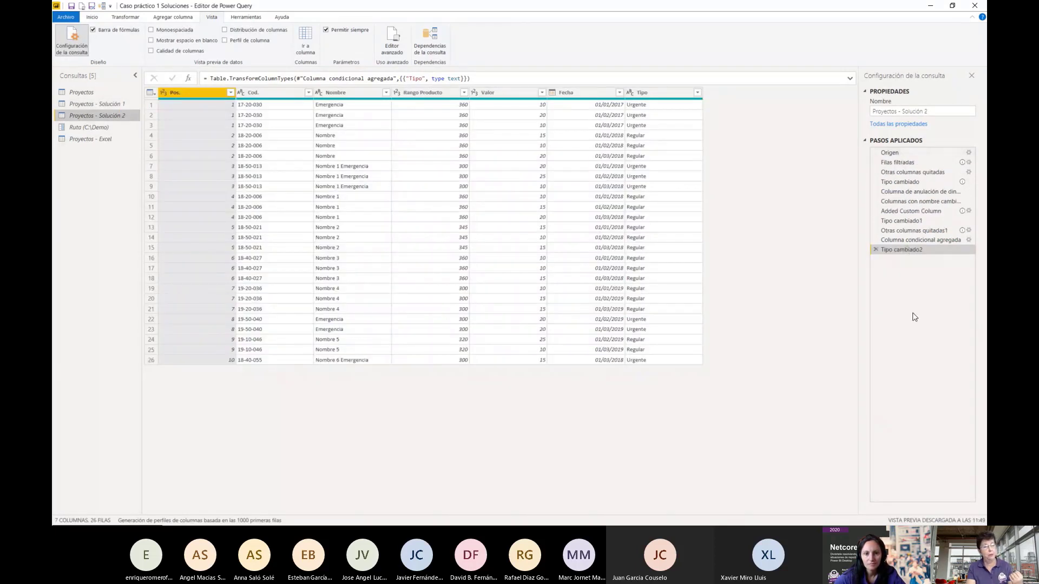
left_click(890, 164)
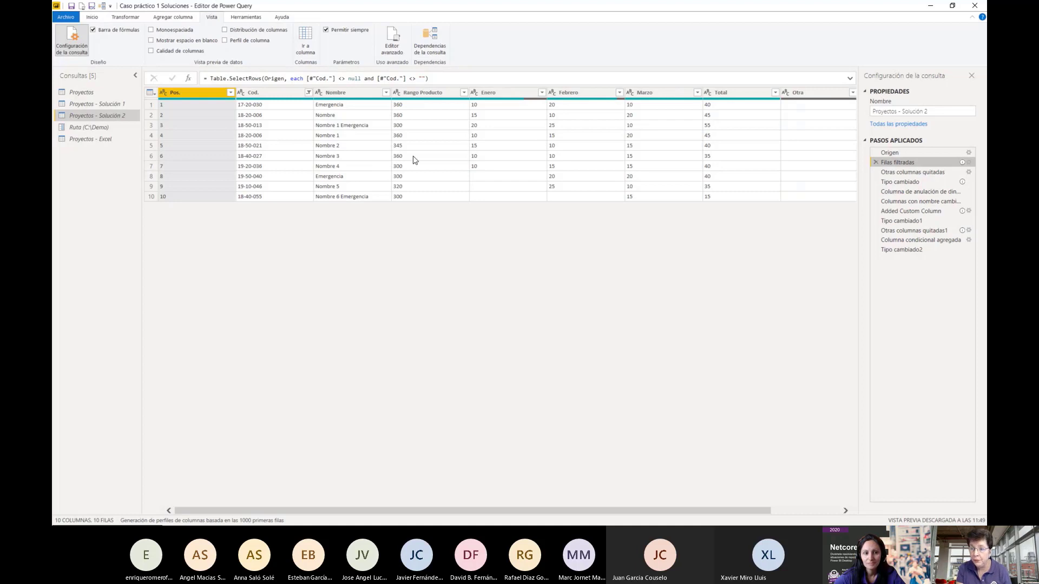
left_click(896, 192)
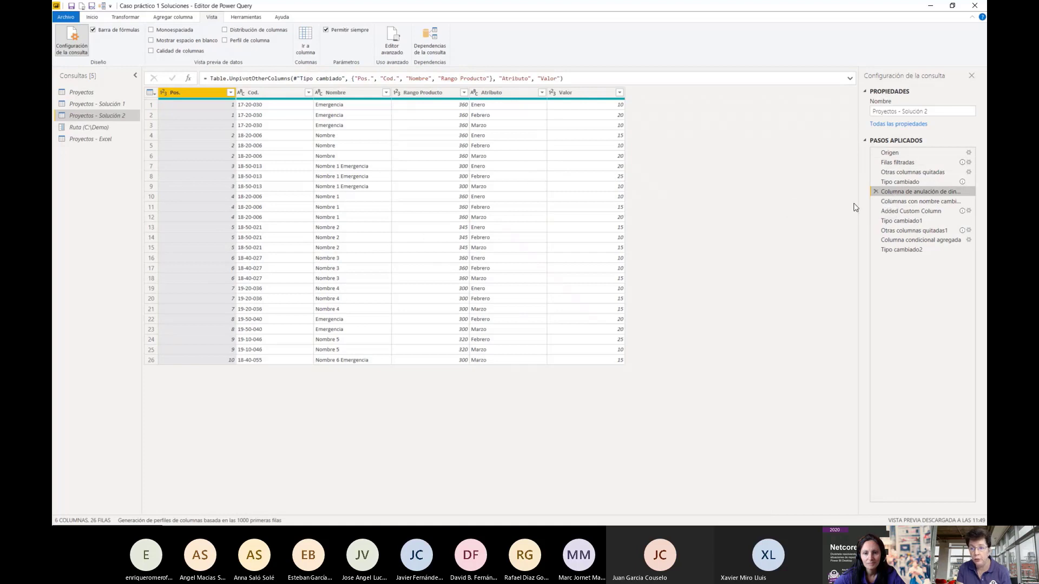
left_click(894, 203)
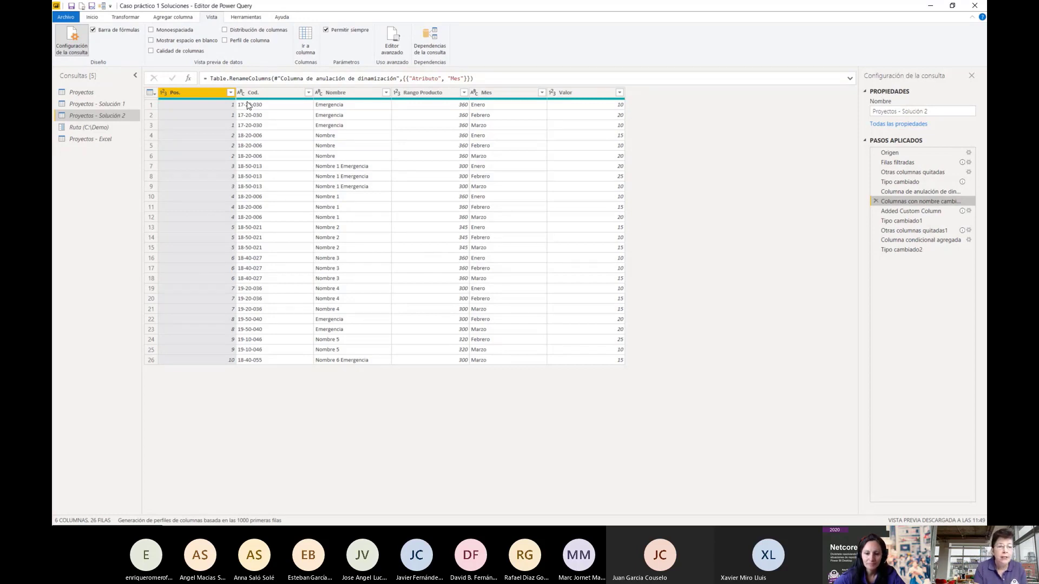
Try to add a column from examples based on the Cod. selection, giving 17 as the example for the first row
left_click(264, 93)
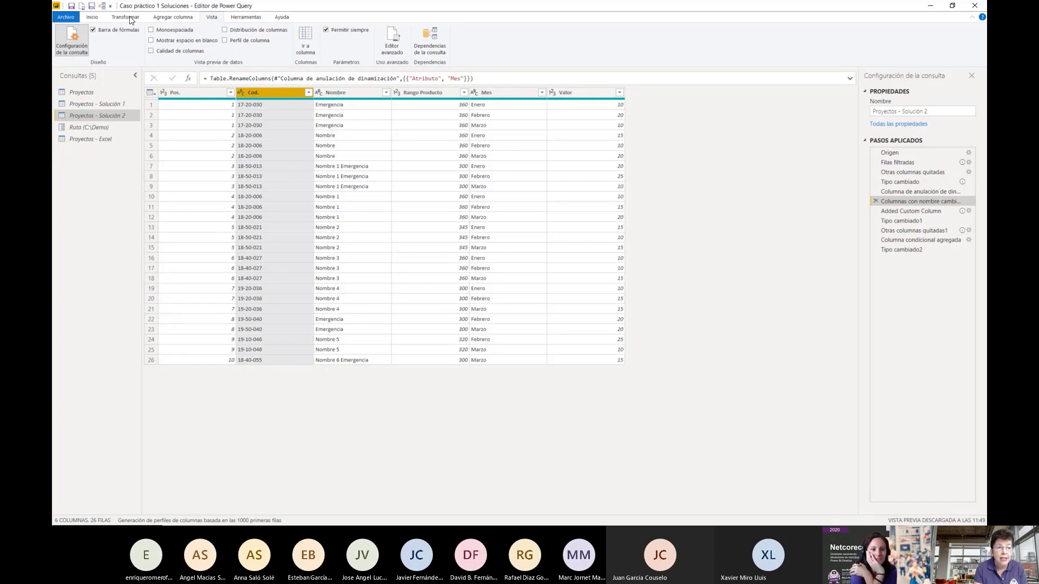
left_click(173, 16)
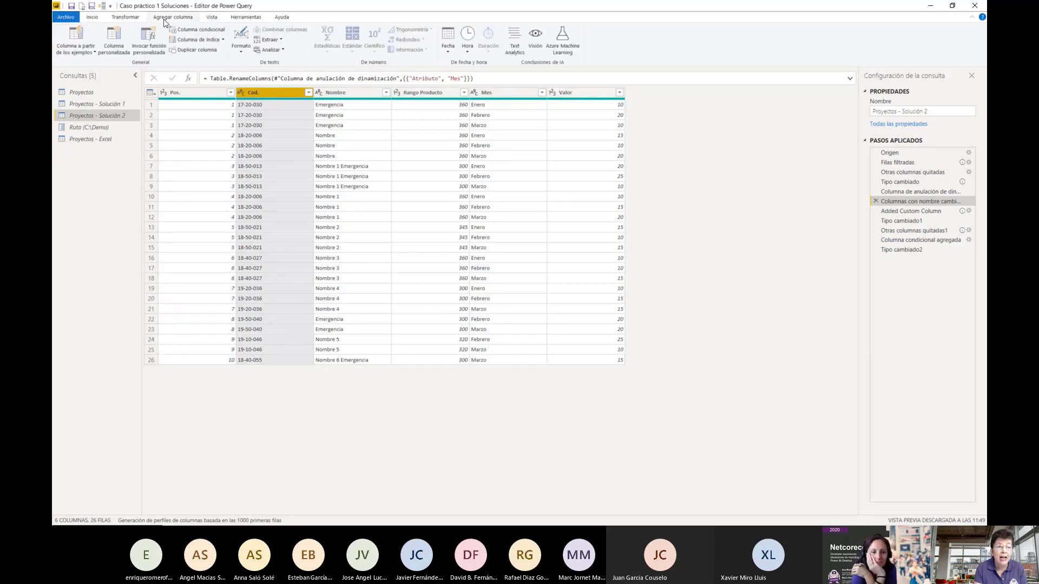
left_click(92, 53)
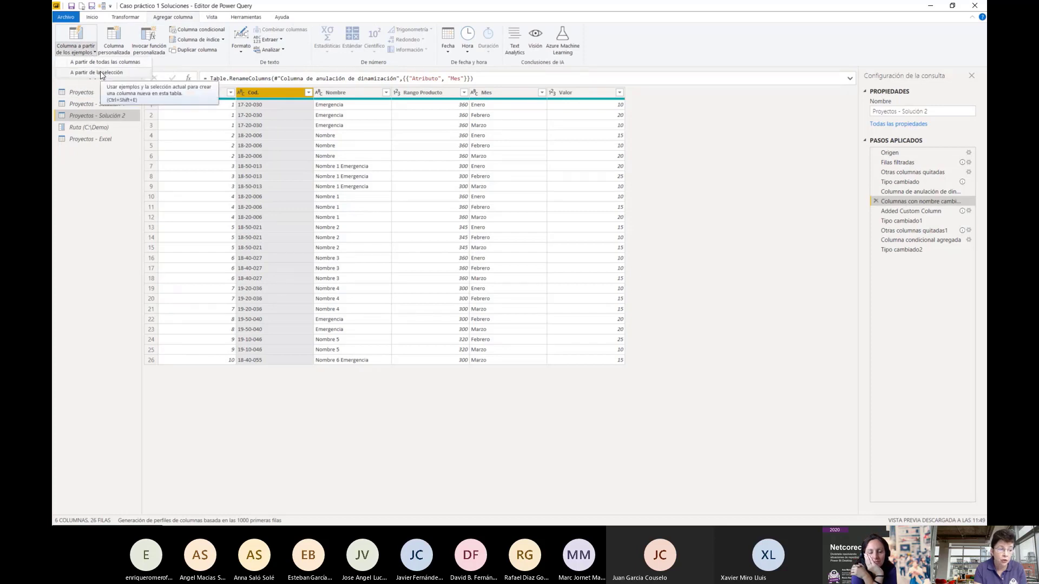
left_click(100, 72)
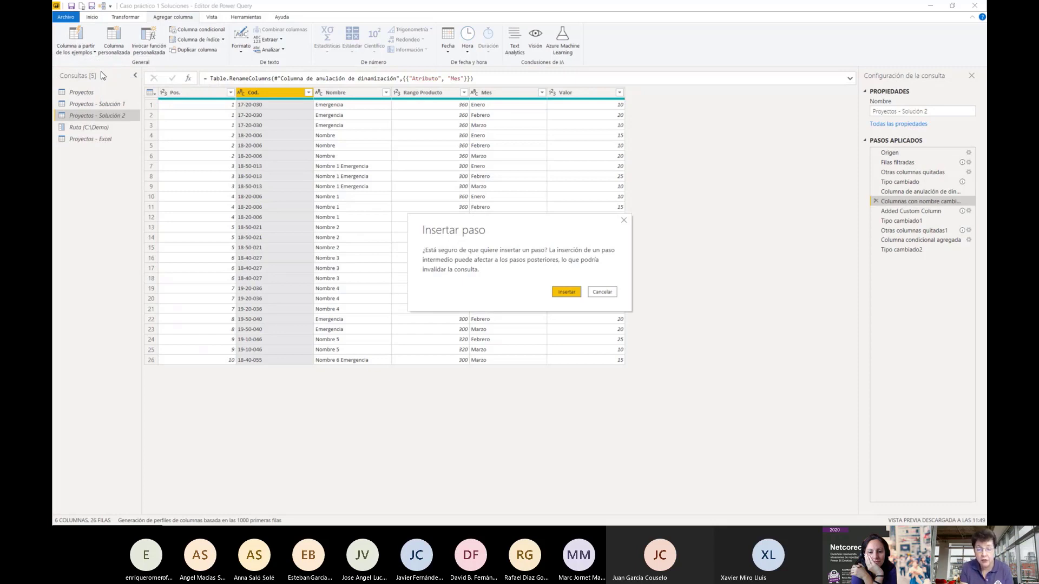
left_click(574, 290)
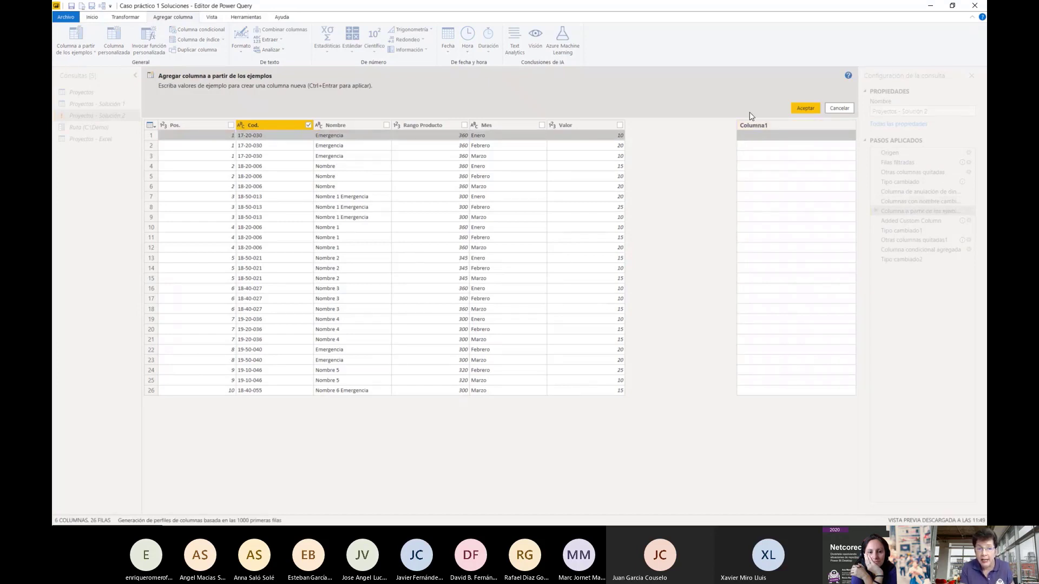
double_click(751, 136)
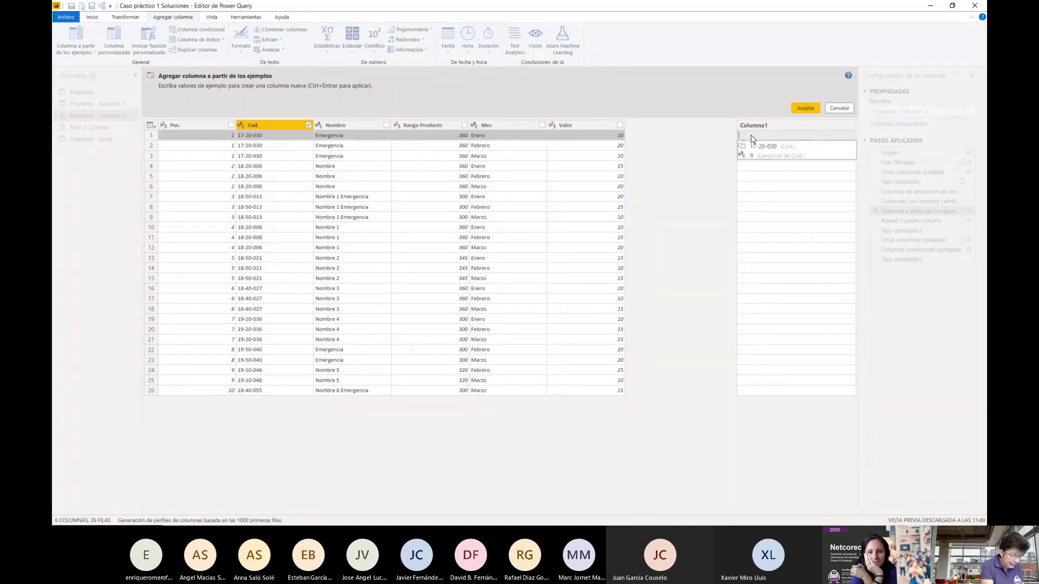
type("17")
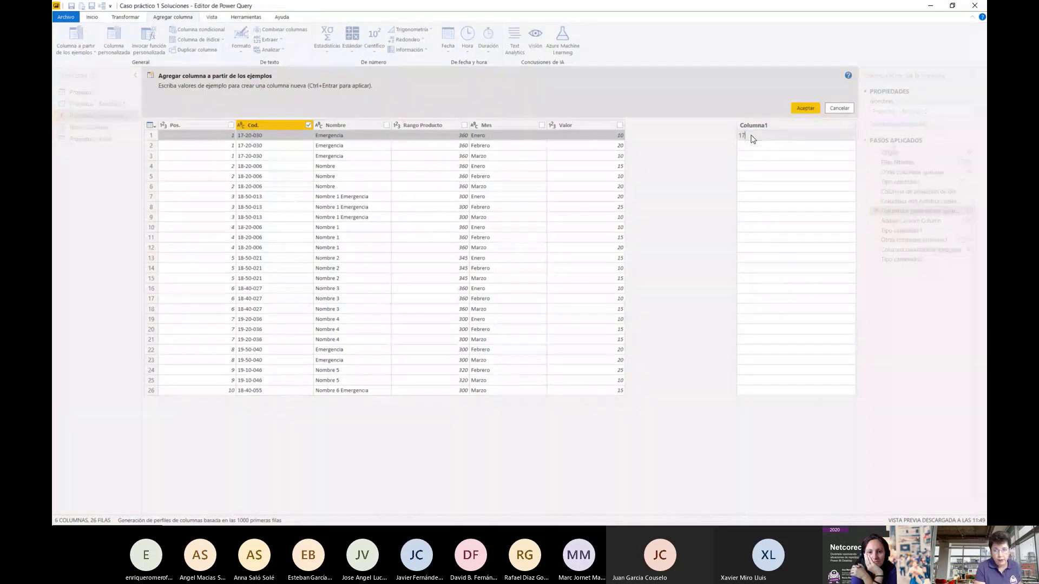
key("Return")
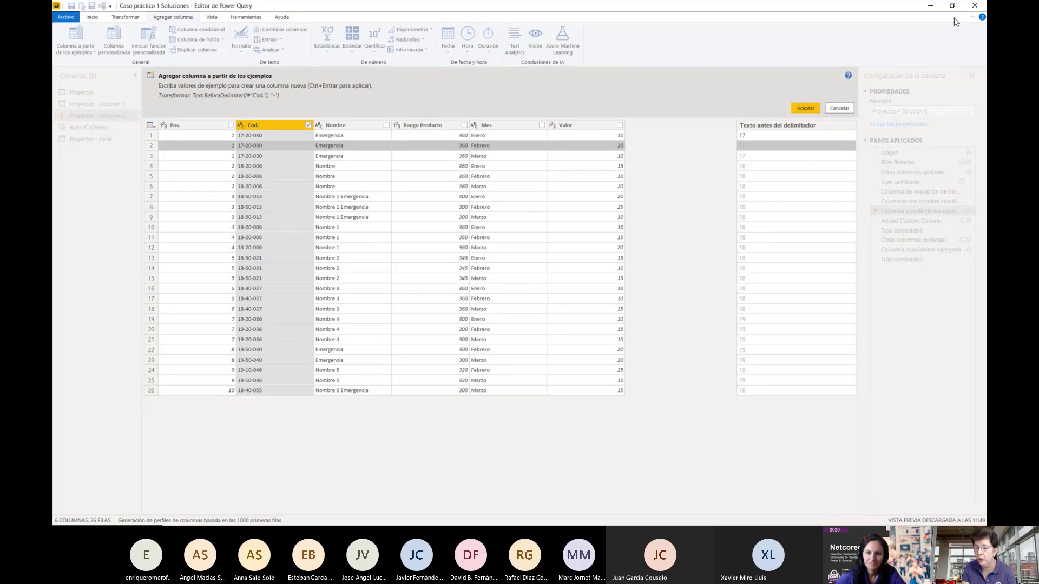
left_click(839, 108)
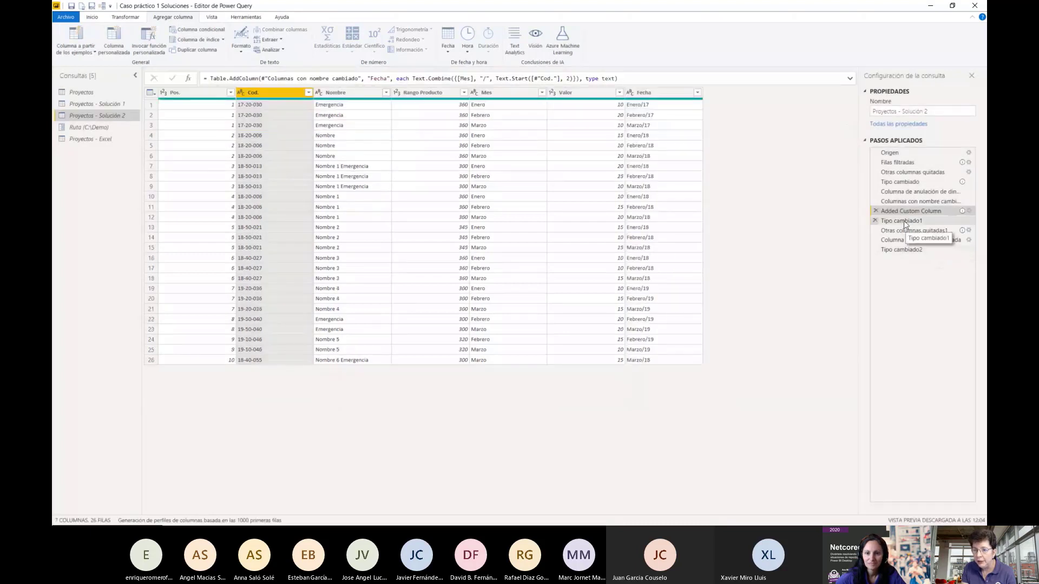
Compare the Added Custom Column and Tipo cambiado1 steps, and review the custom column formula that builds Fecha
left_click(898, 220)
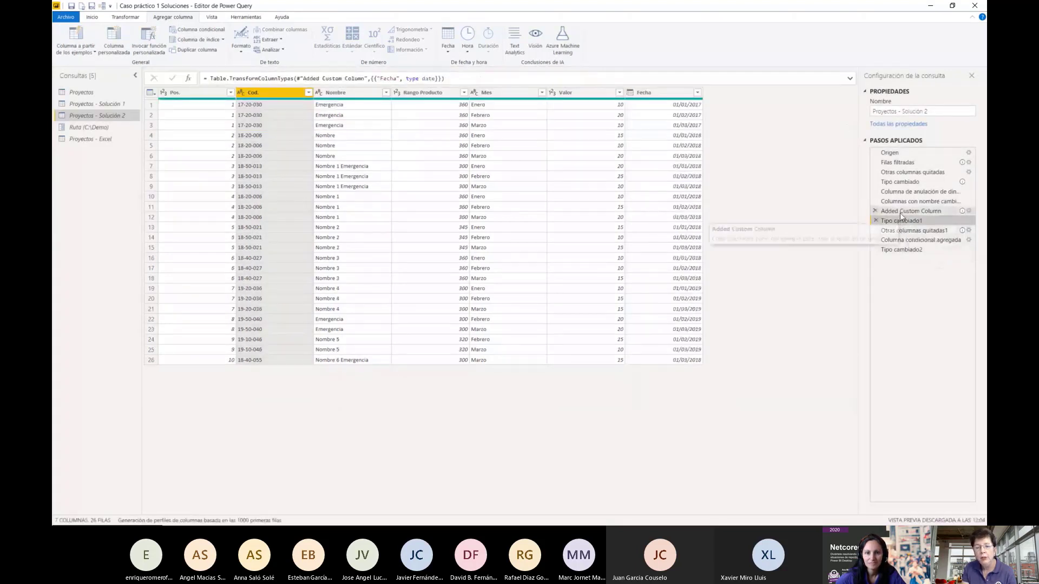
left_click(900, 210)
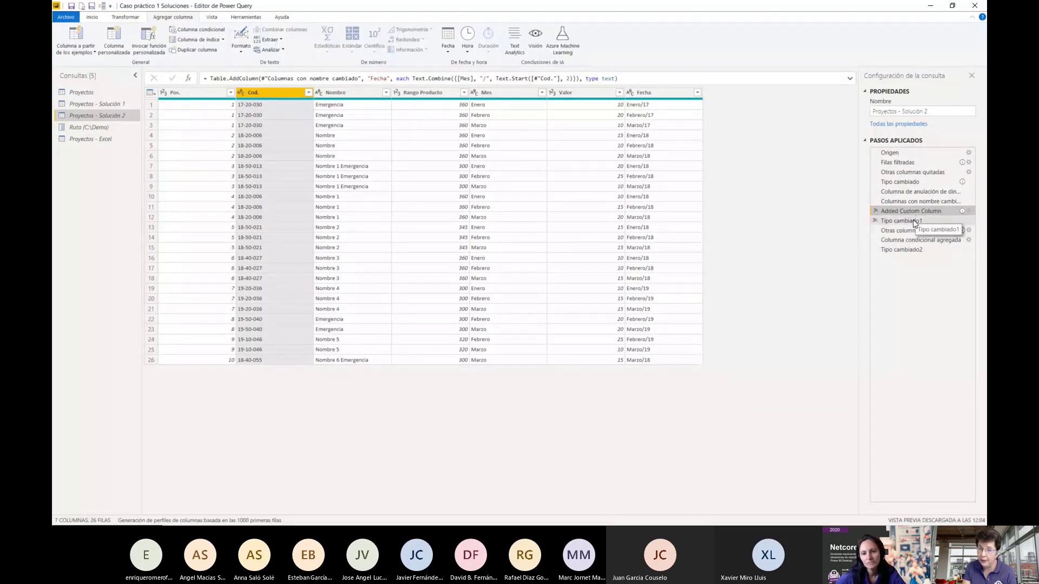
left_click(968, 214)
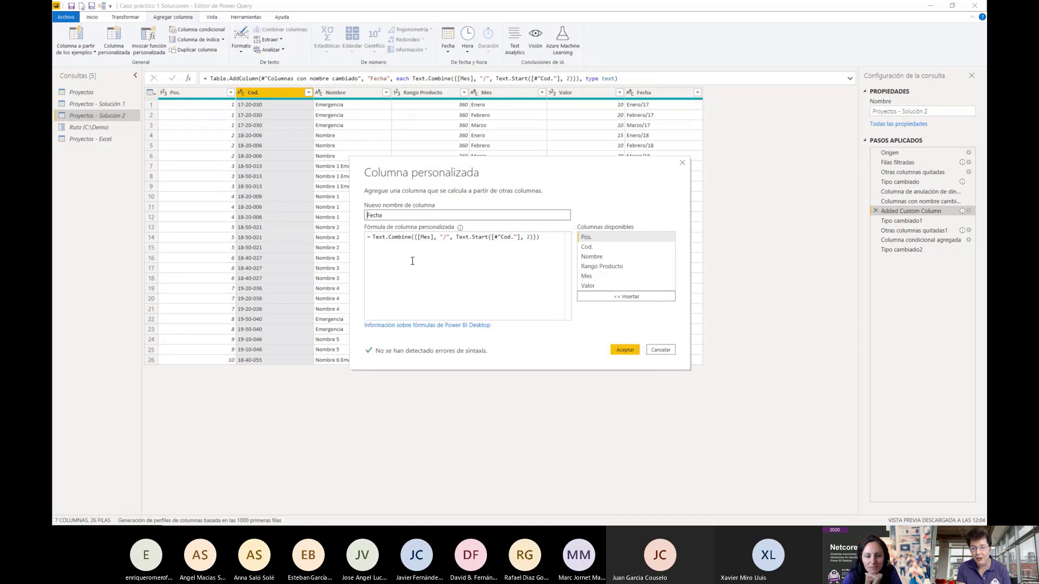
left_click(663, 351)
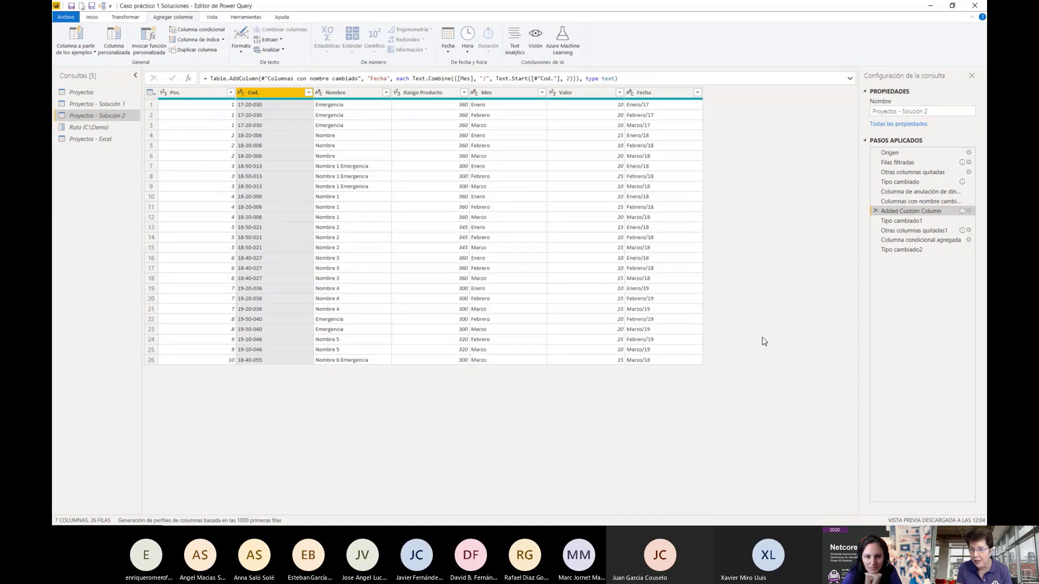
Examine the remaining applied steps of Proyectos - Solución 2, from Tipo cambiado1 through Tipo cambiado2
left_click(906, 220)
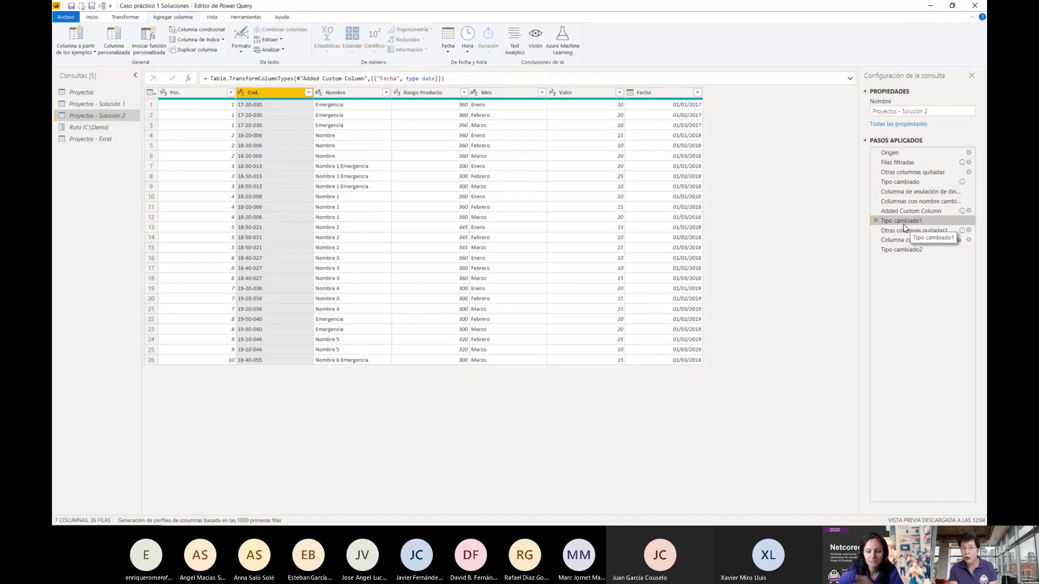
left_click(896, 230)
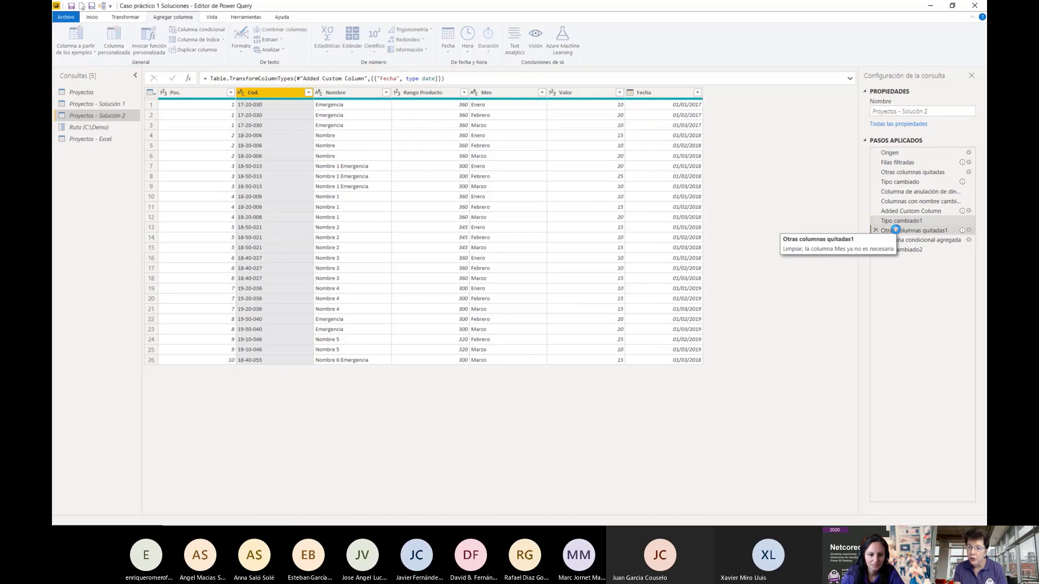
left_click(899, 242)
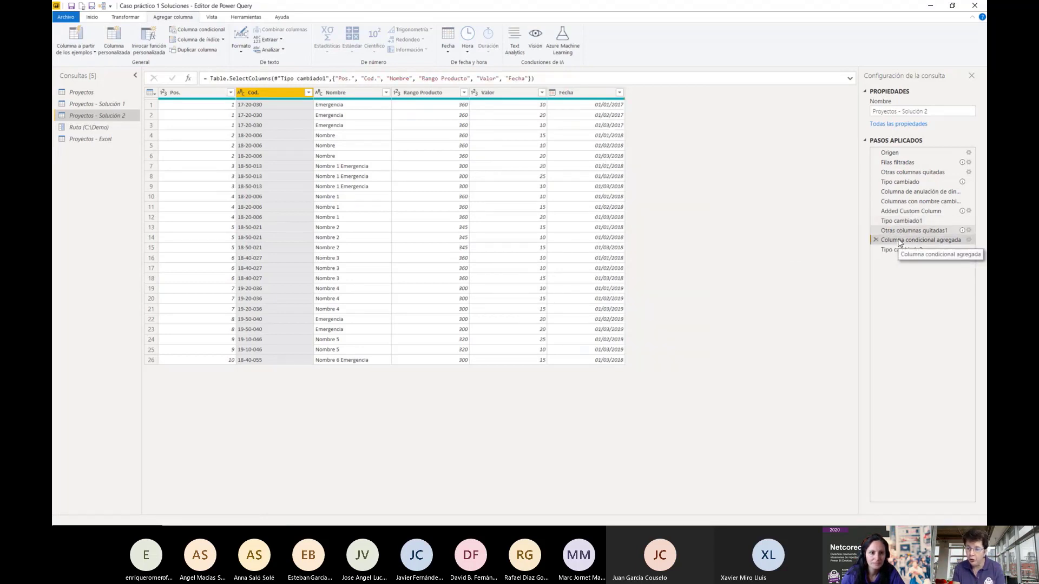
left_click(898, 250)
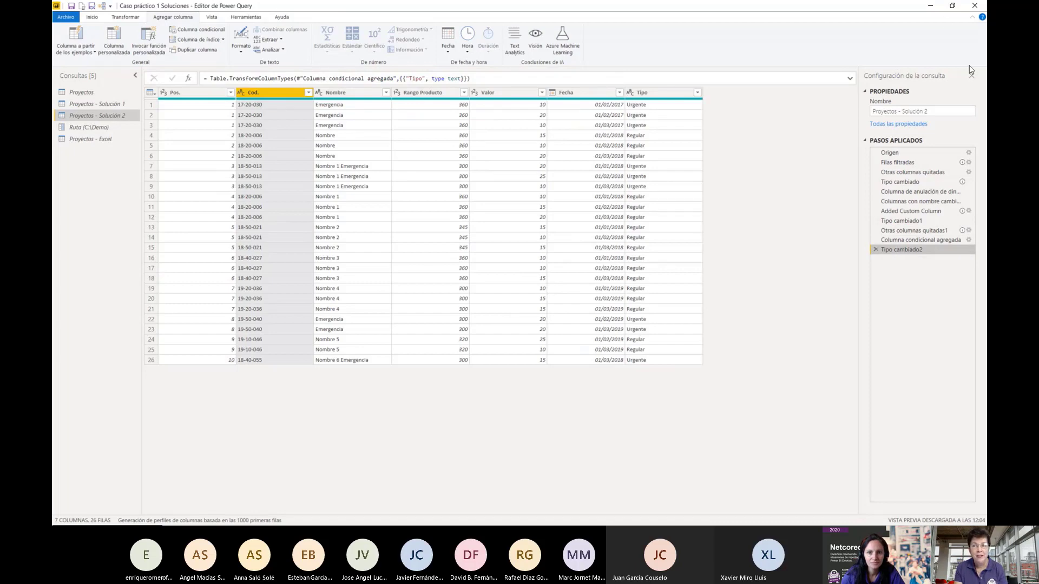
Minimize Power Query and Power BI Desktop to return to the presentation, and advance to the slide ¿Qué transformaciones hicimos?
left_click(931, 6)
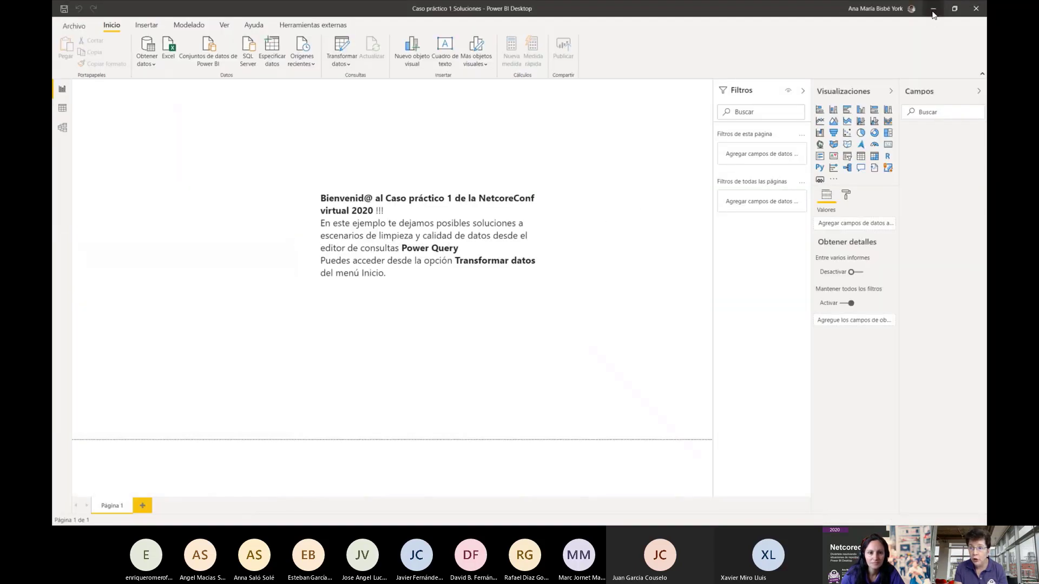
left_click(933, 8)
left_click(819, 234)
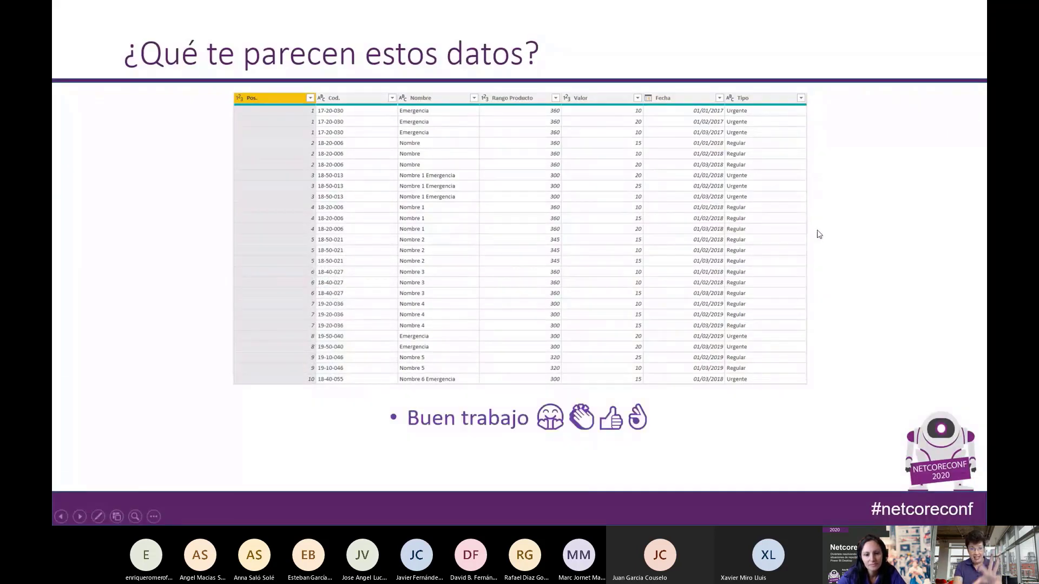
left_click(819, 234)
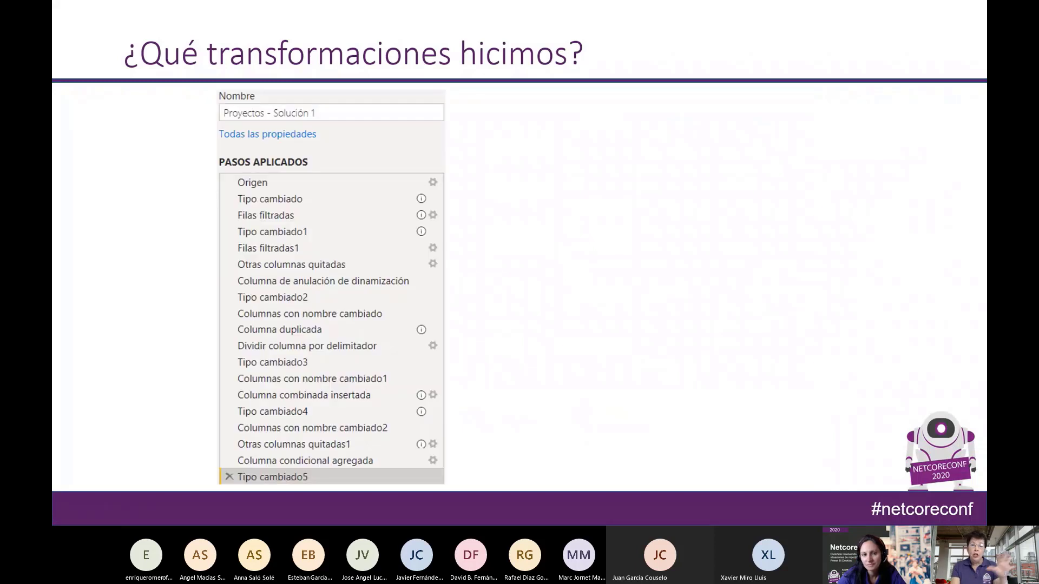
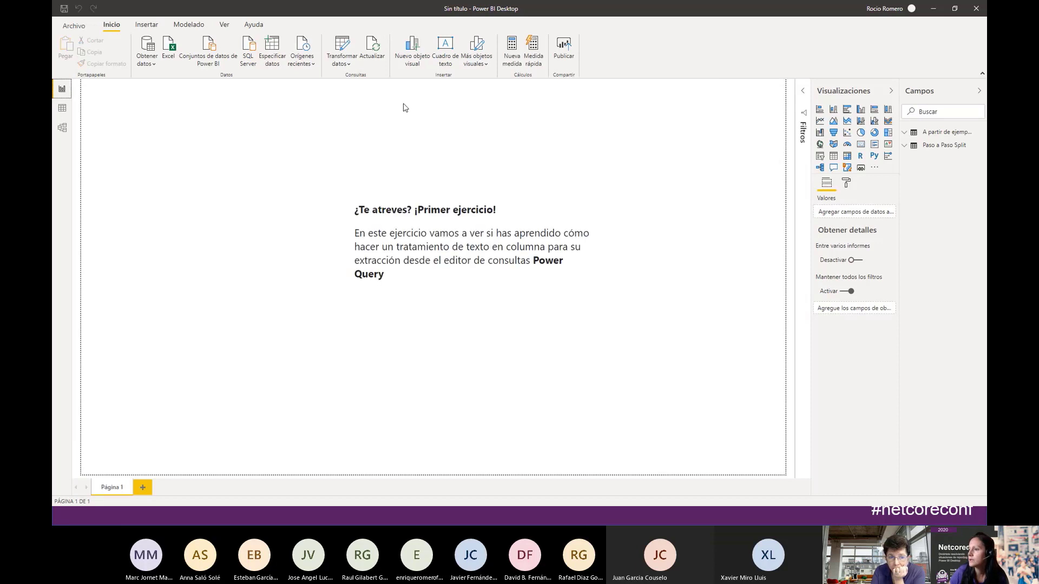
Open the Power Query editor from the first-exercise report and inspect the Rank & Title heading cell in Column2 of the Paso a Paso Split query
left_click(342, 64)
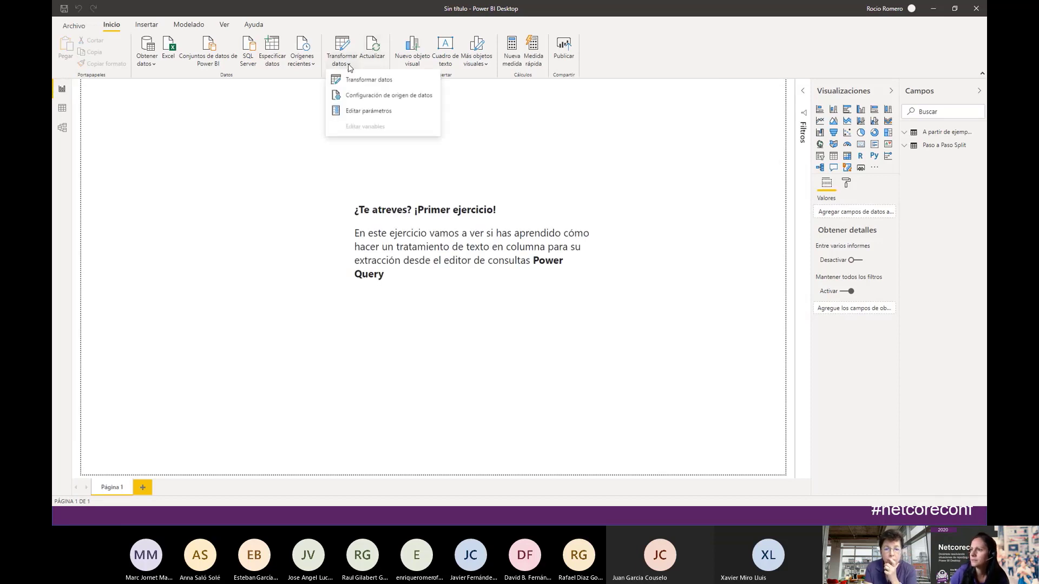
left_click(373, 81)
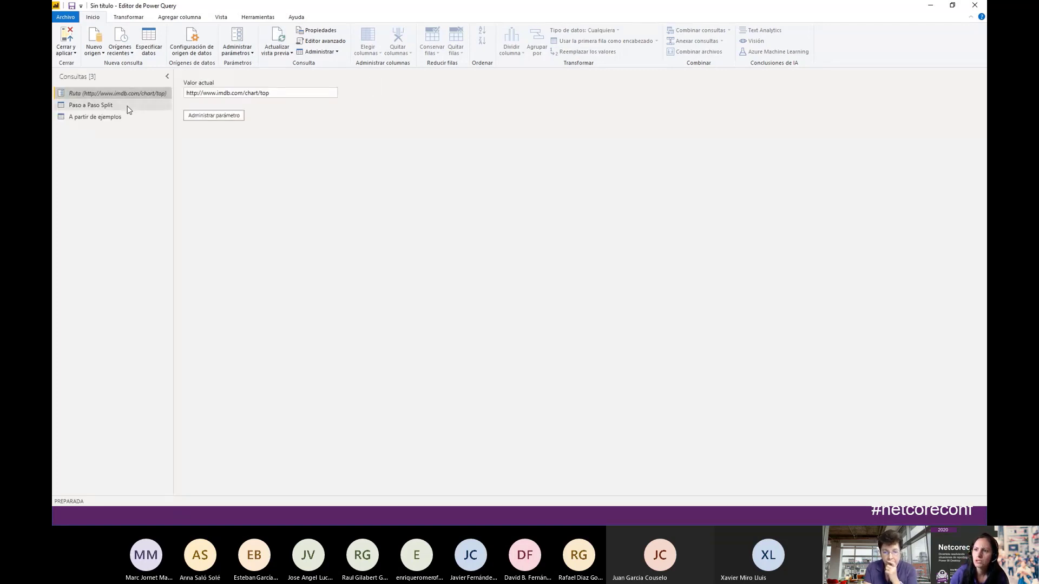
left_click(129, 110)
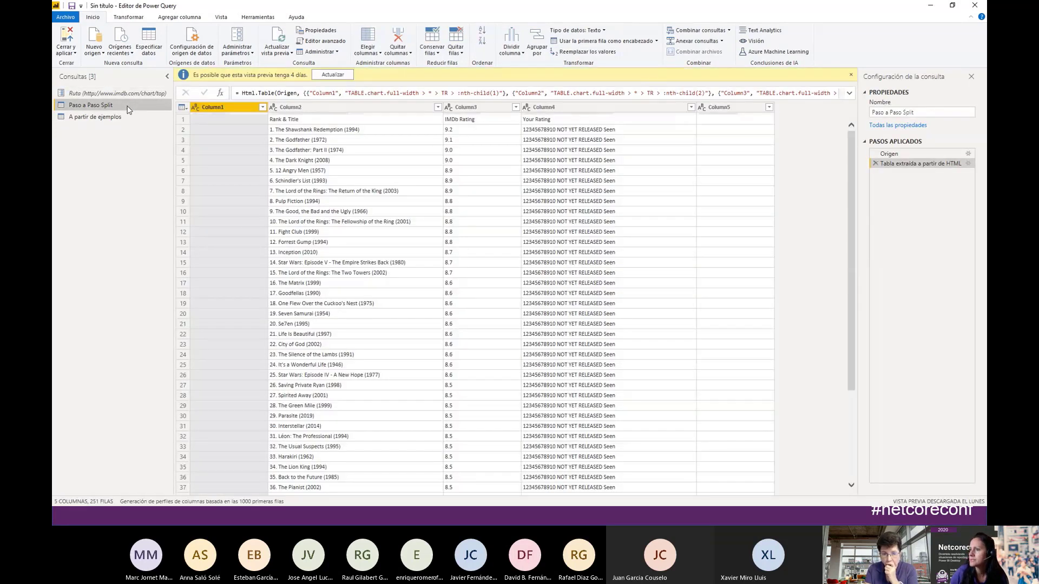
left_click(370, 106)
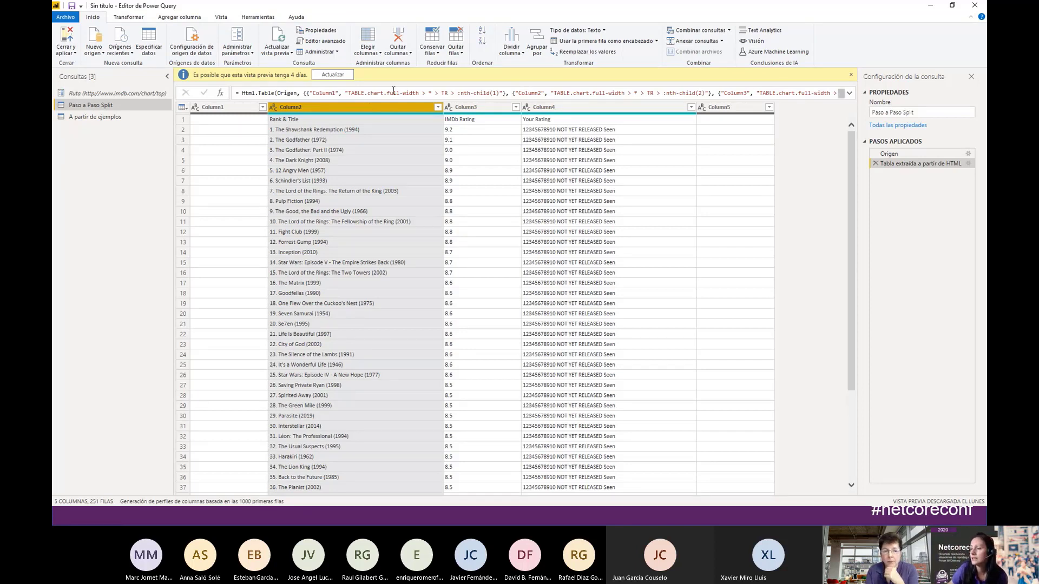
left_click(307, 121)
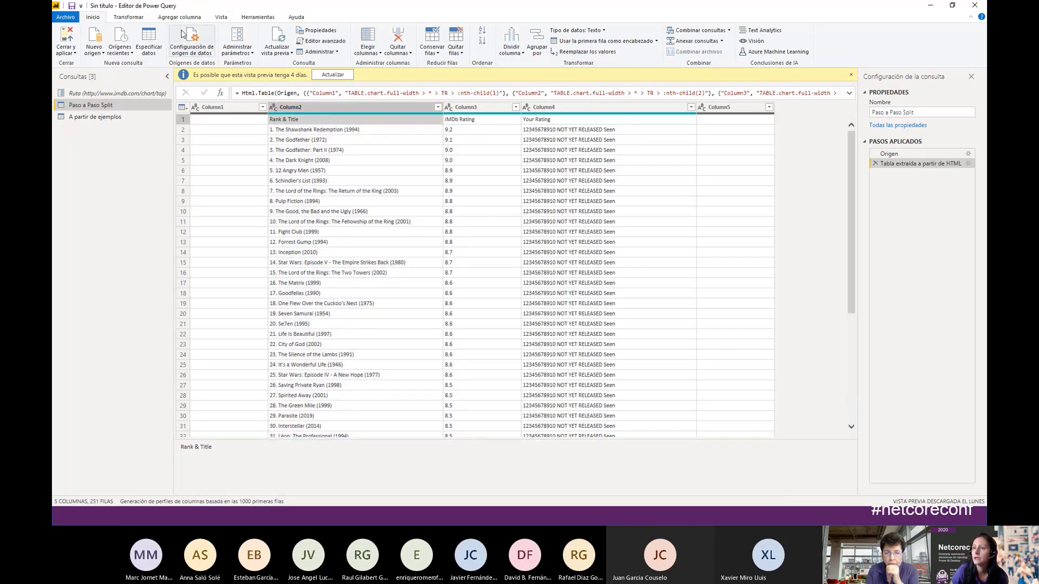
Promote the first row of the Paso a Paso Split query to headers and inspect the first Rank & Title value
left_click(129, 17)
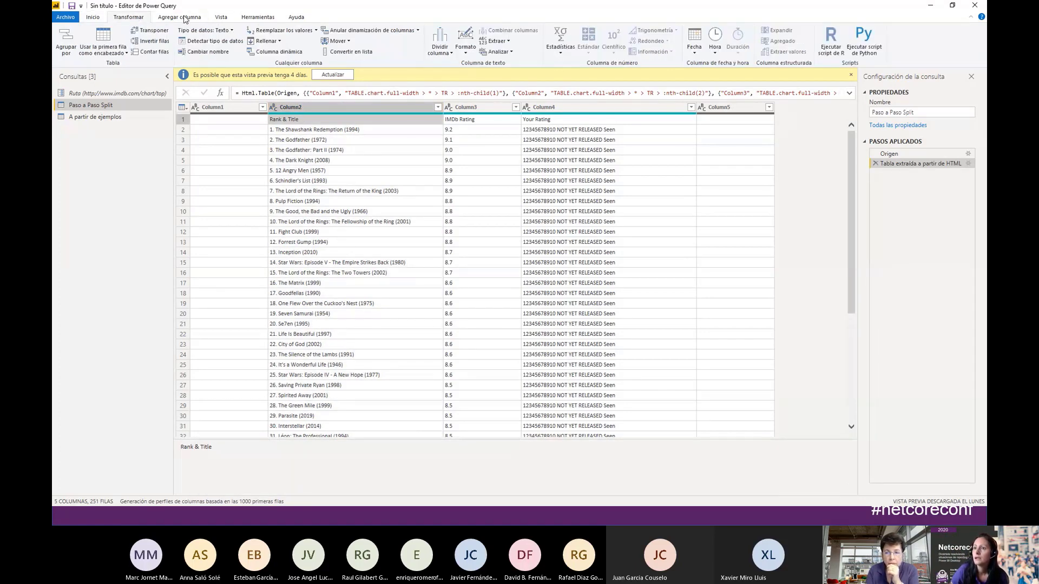
left_click(103, 38)
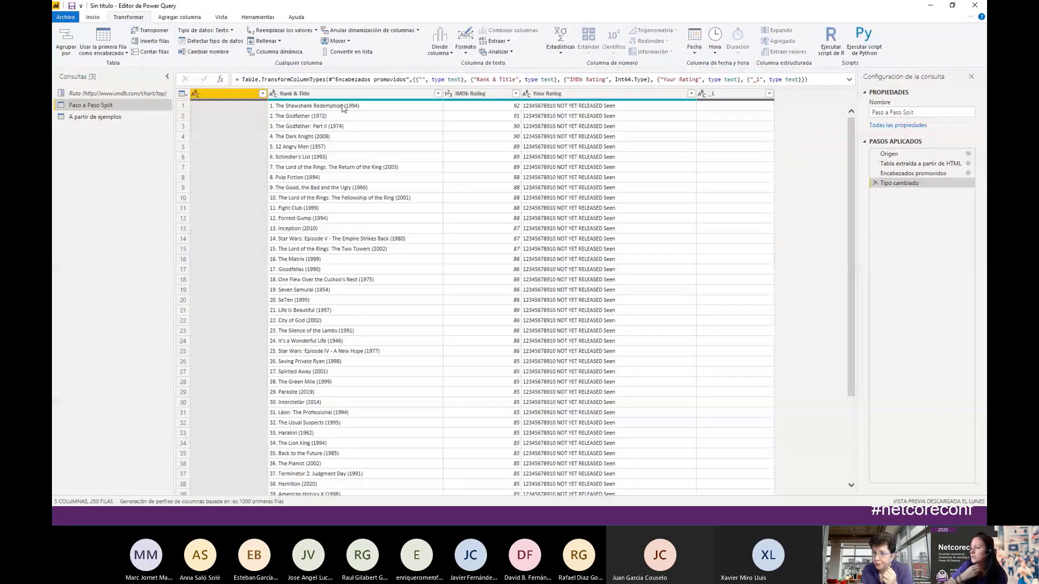
left_click(342, 107)
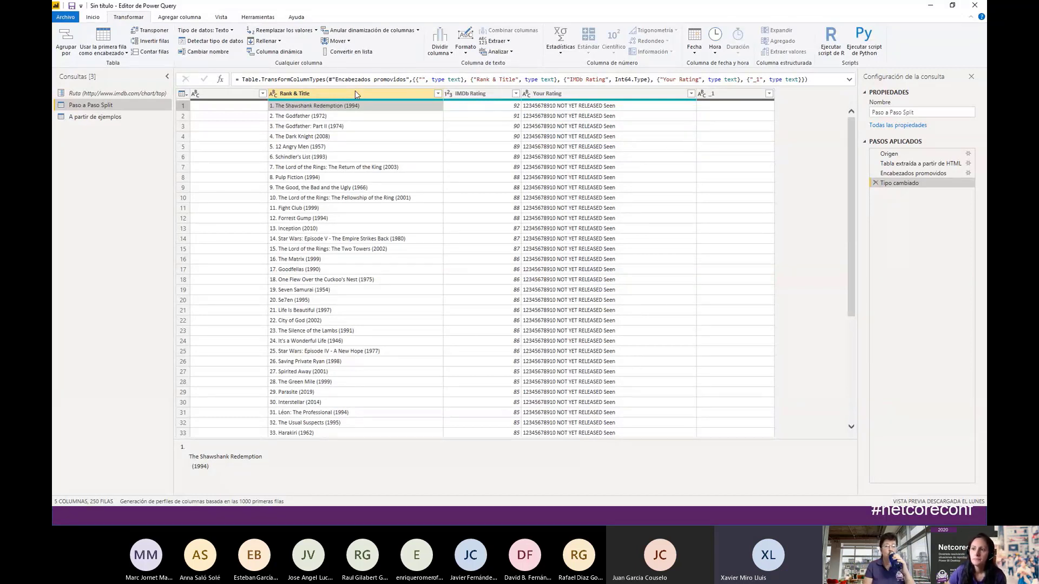
Add a column from examples that extracts the year from Rank & Title, giving 1994 as the first row's example
left_click(355, 92)
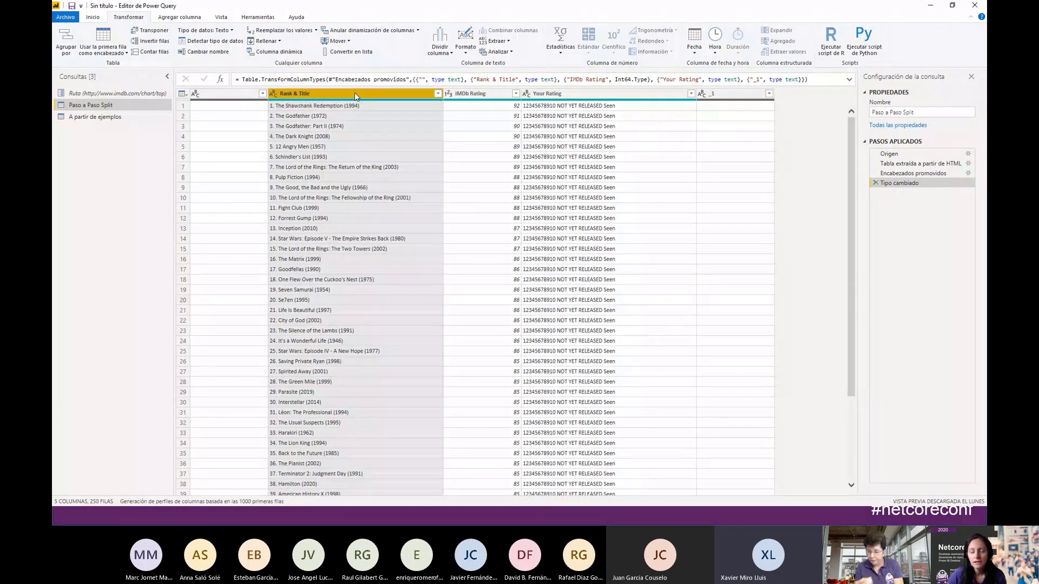
left_click(179, 17)
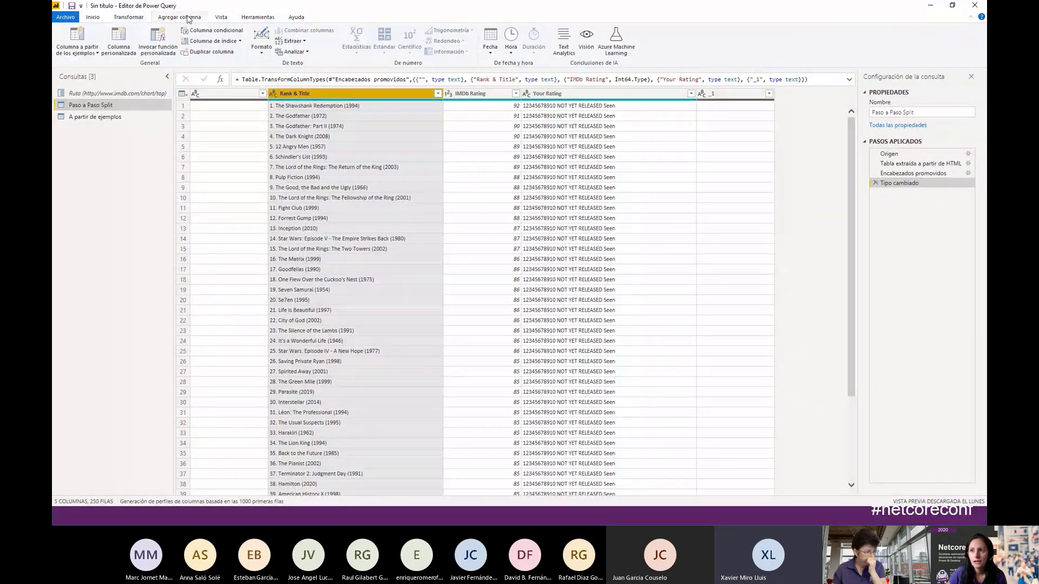
left_click(81, 38)
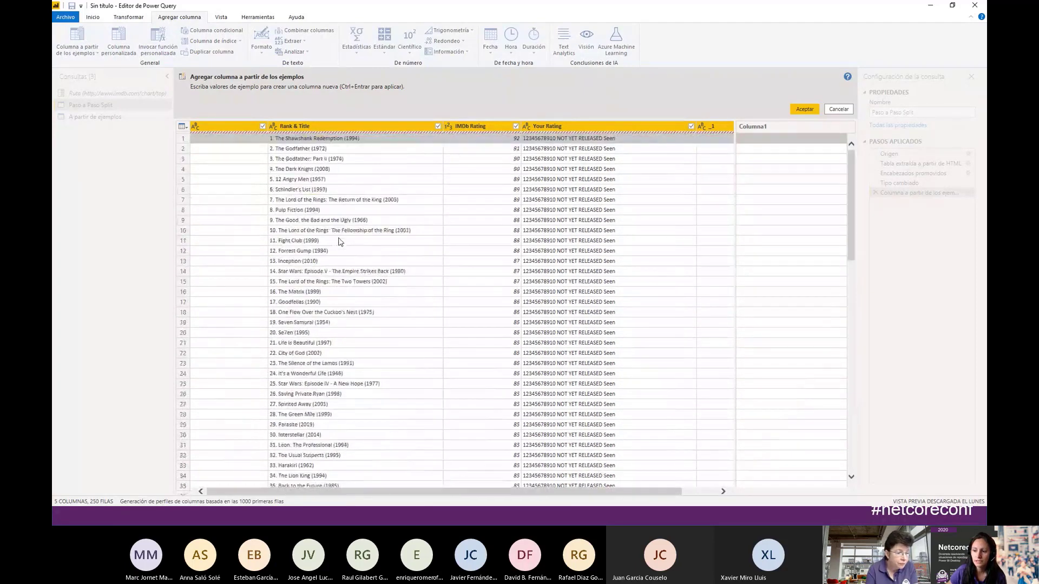
left_click(757, 139)
type("1994")
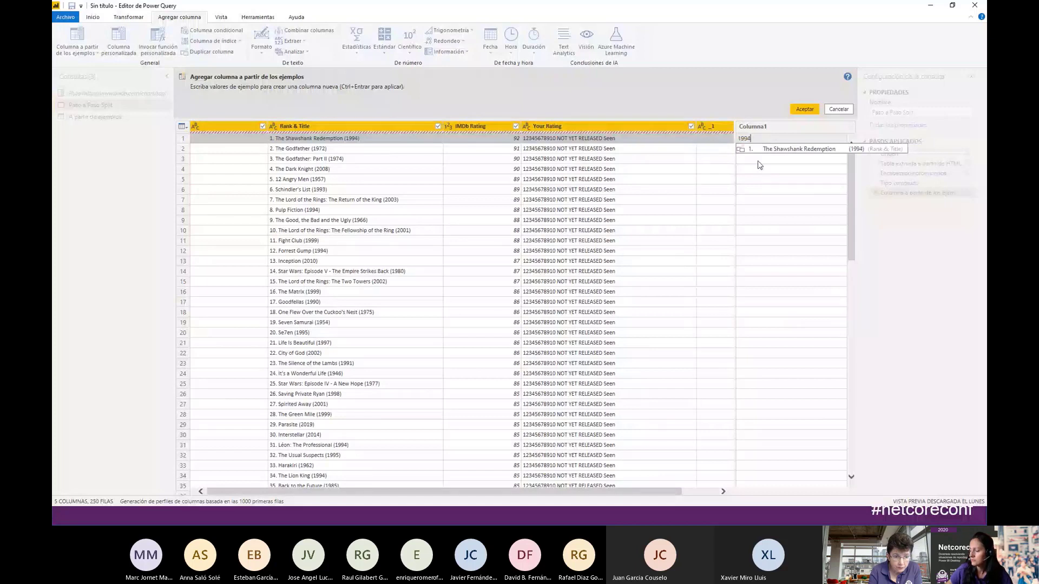
key("Return")
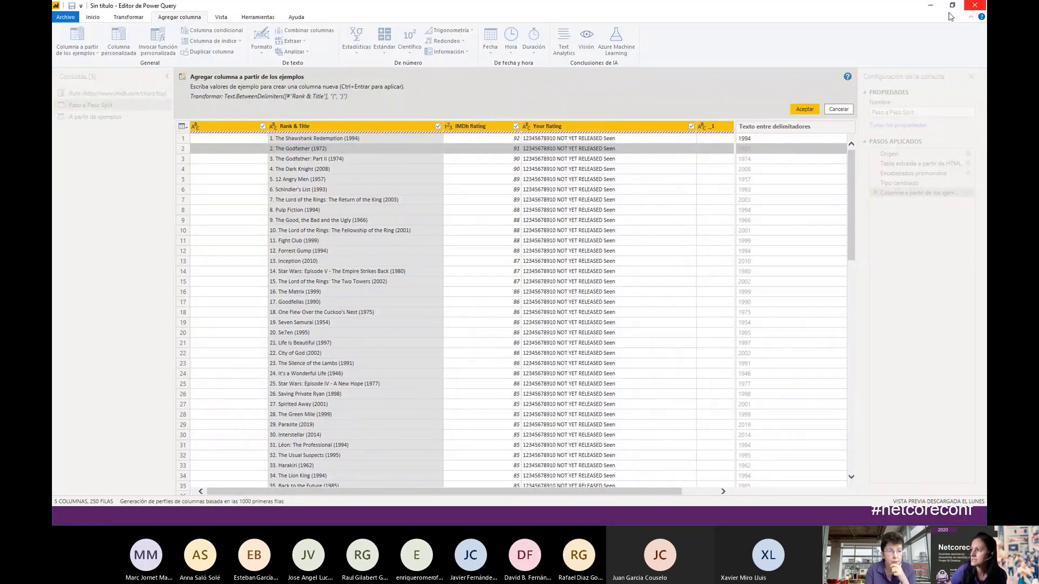
left_click(804, 110)
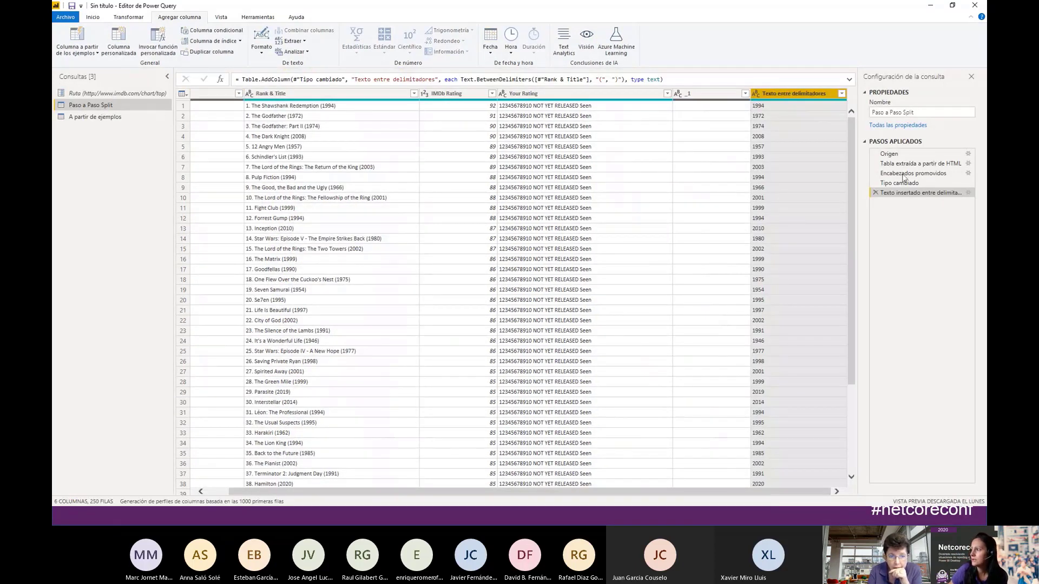
Rename the extracted year column as Año
right_click(787, 94)
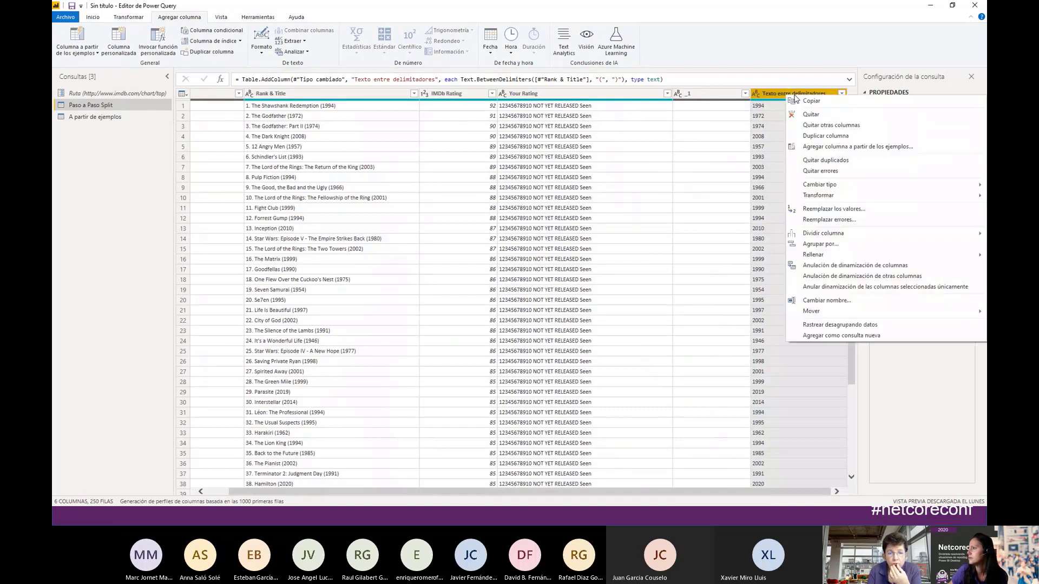
left_click(841, 300)
type("Año")
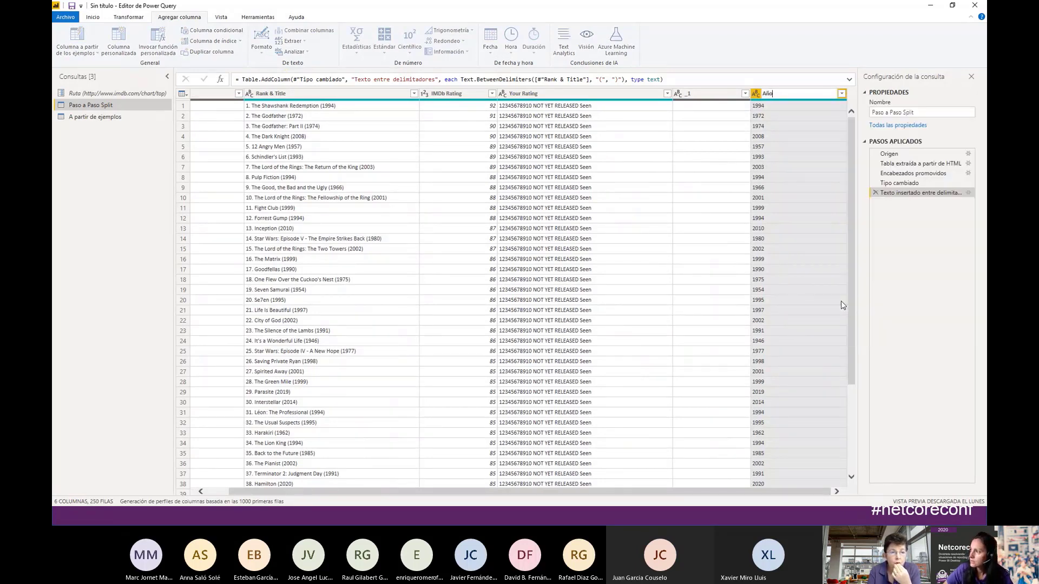
key("Return")
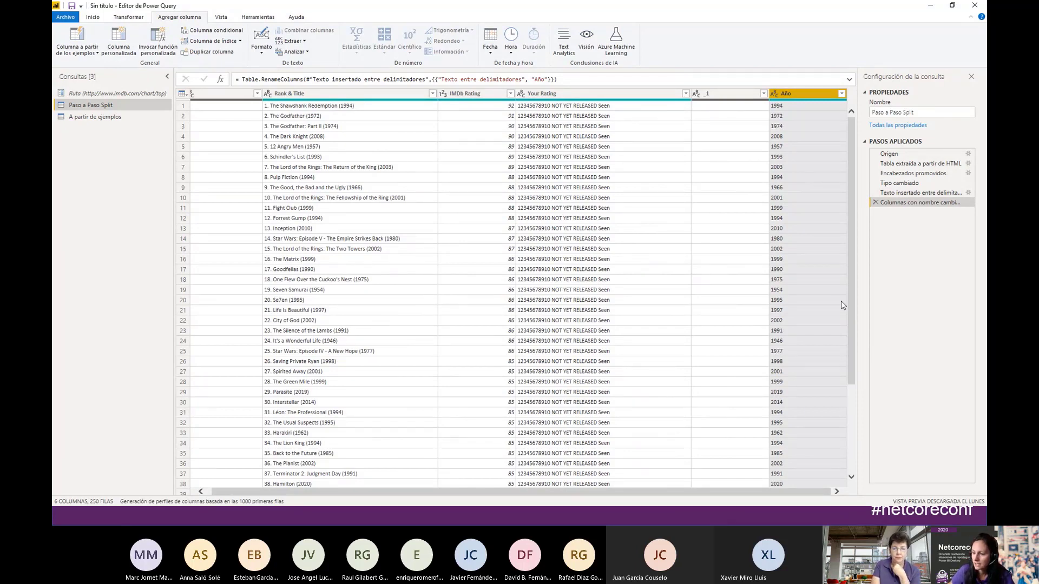
Switch to the presentation, advance to the slide Caso 3: Ejercicio. ¿Qué tenemos que conseguir?, and return to Power Query
left_click(478, 518)
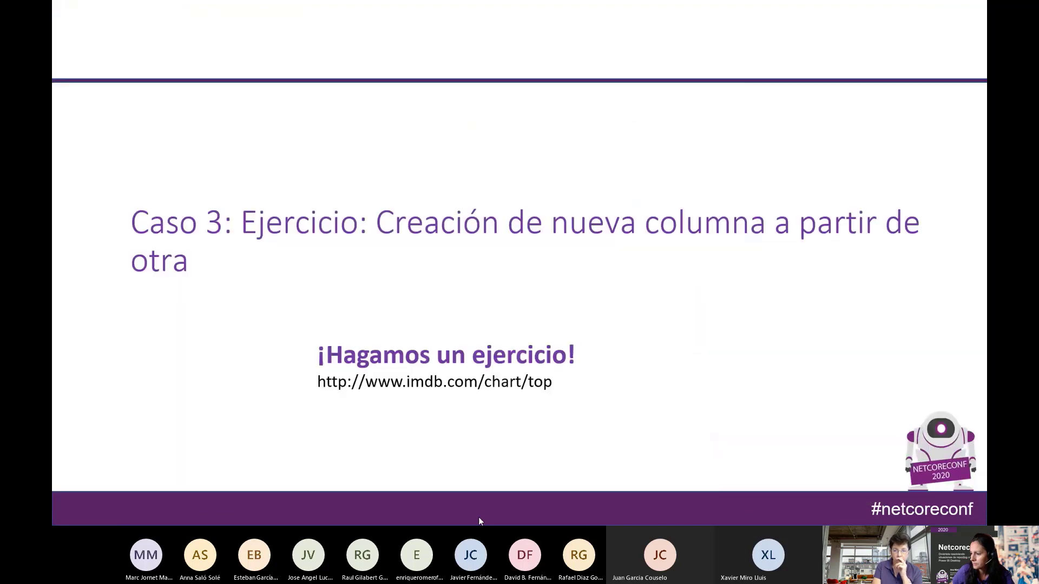
left_click(601, 330)
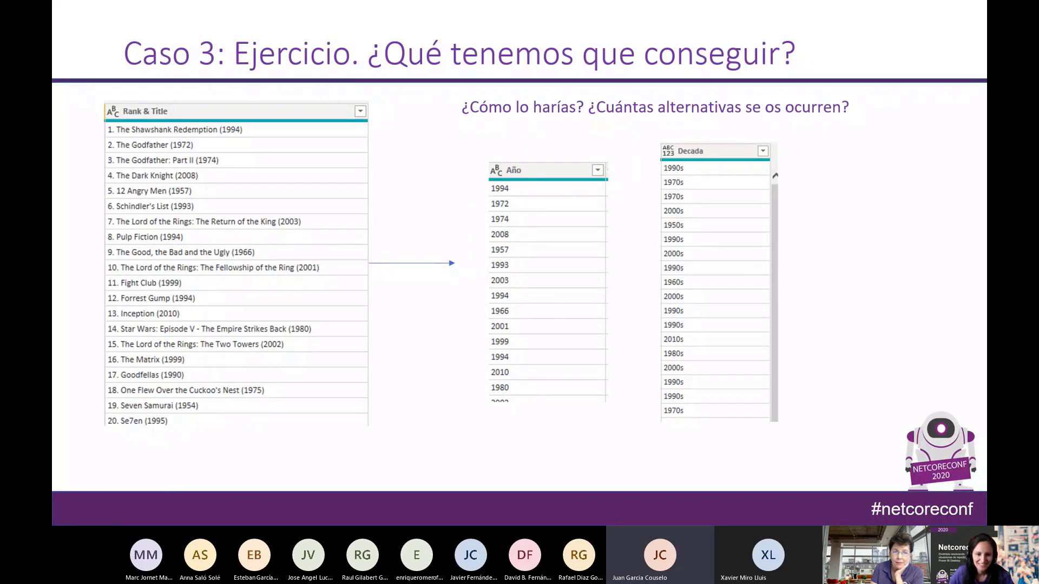
key("alt+Tab")
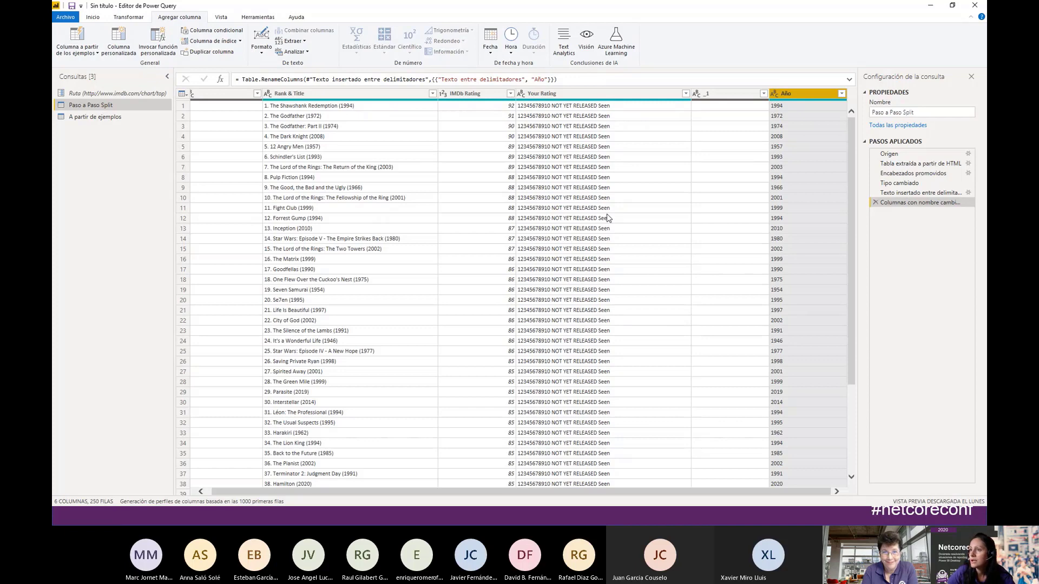
Add a decade column from examples, giving 1990s for the first row and 1970s for the second, checking the exercise slide before accepting
left_click(77, 39)
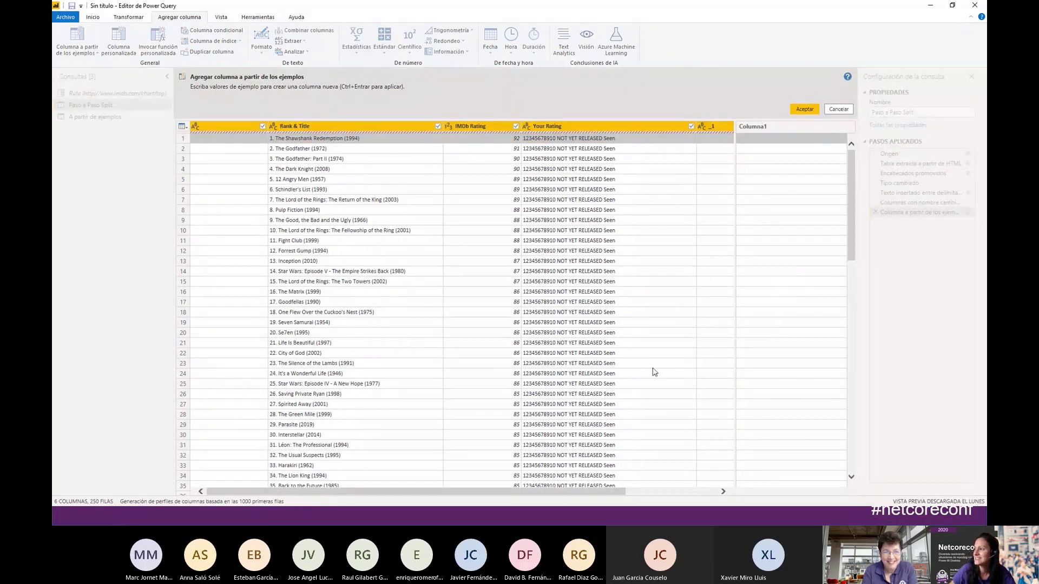
left_click_drag(569, 492, 660, 492)
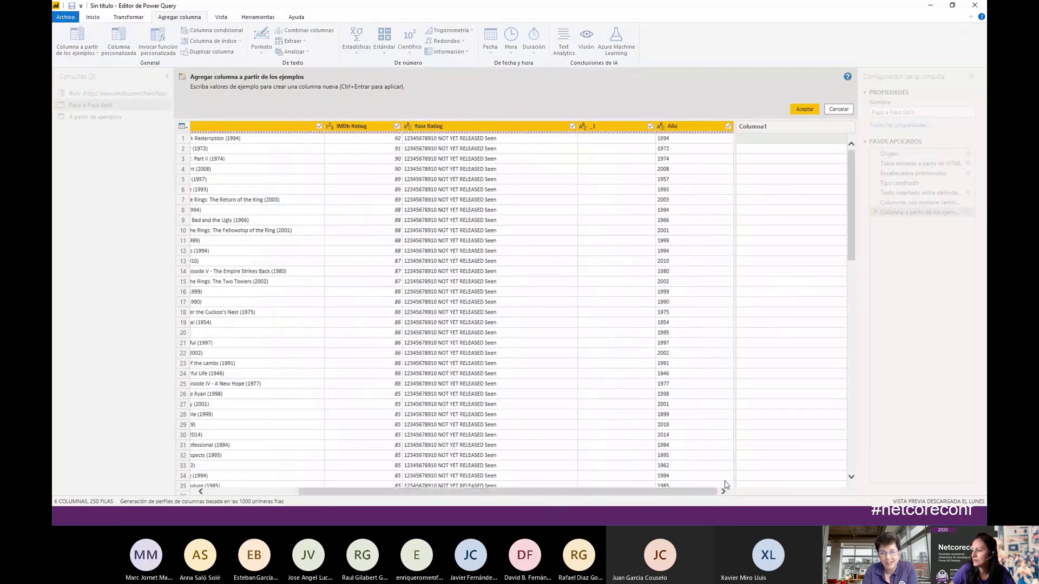
left_click(751, 142)
type("1")
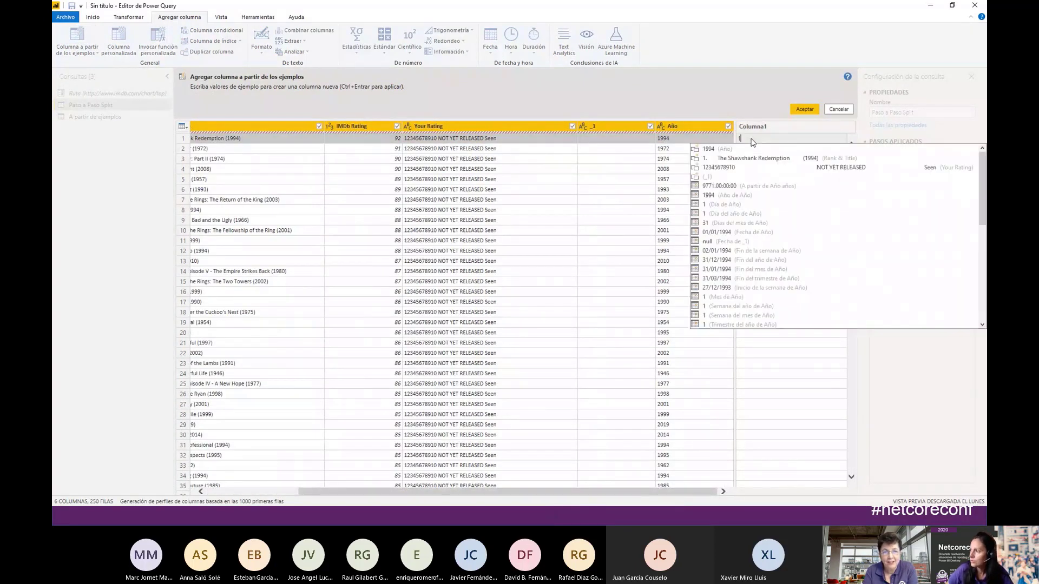
type("990")
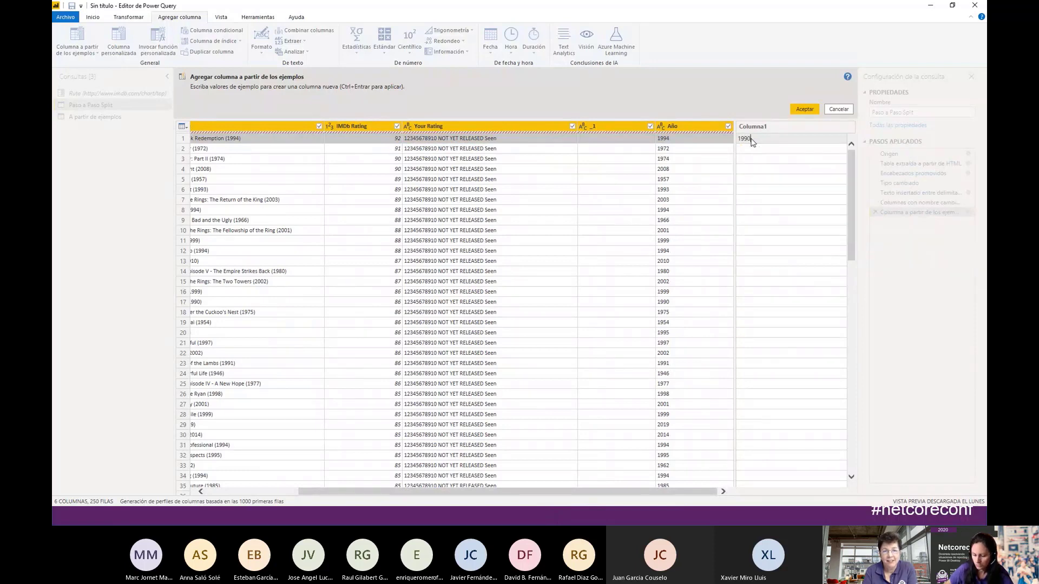
key("Return")
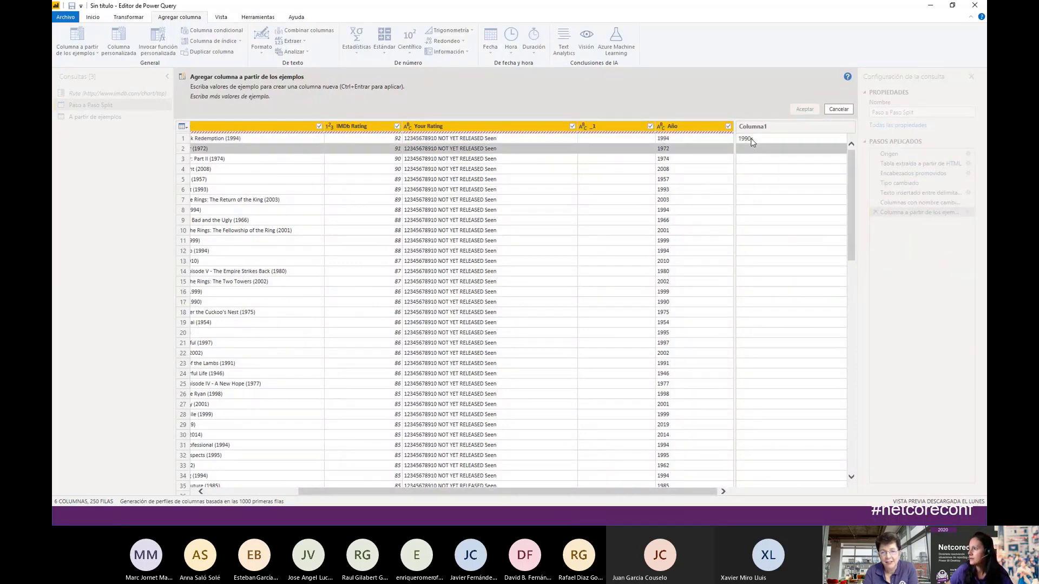
type("19")
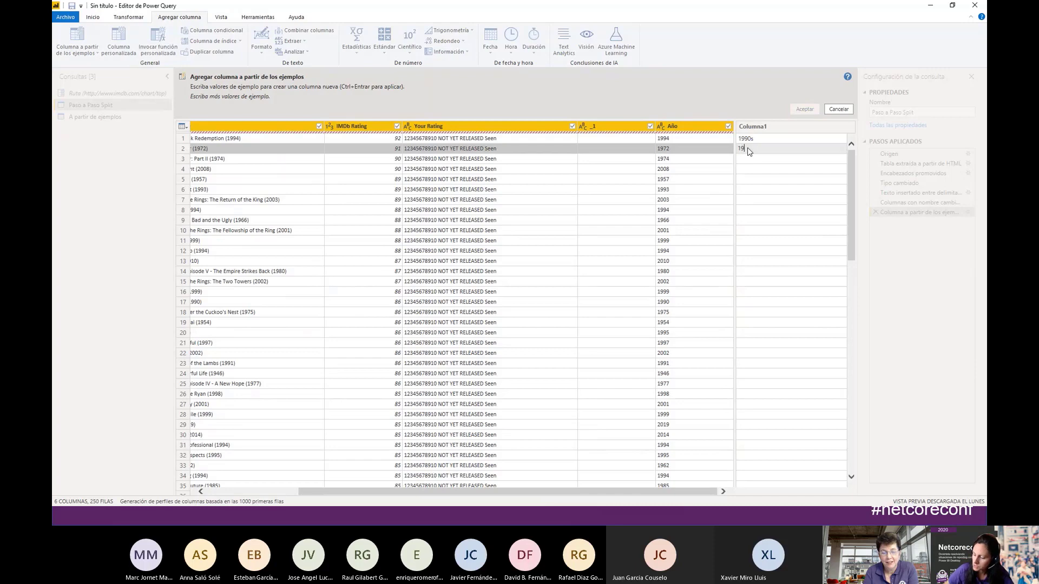
type("70s")
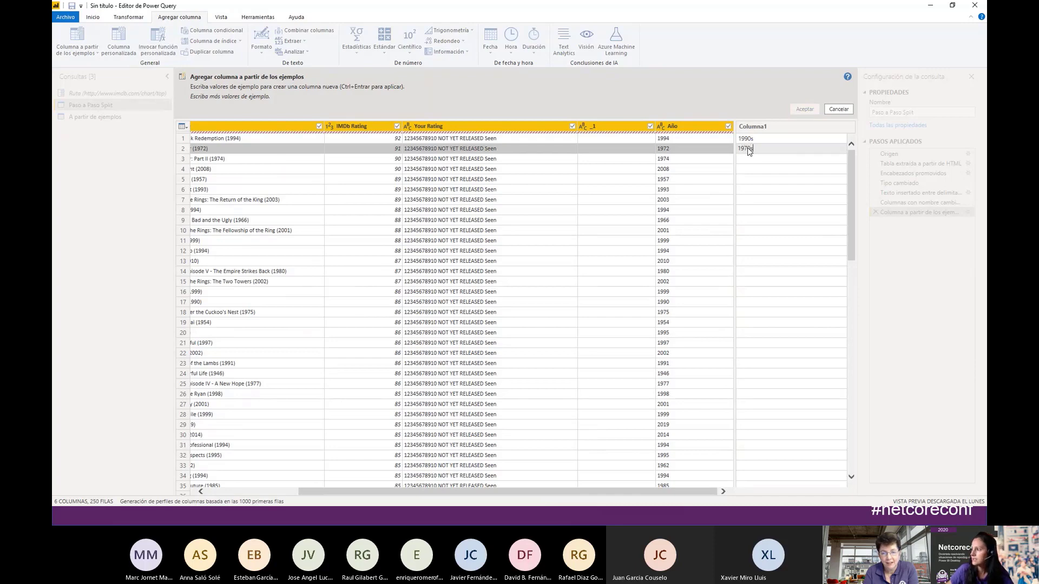
key("Return")
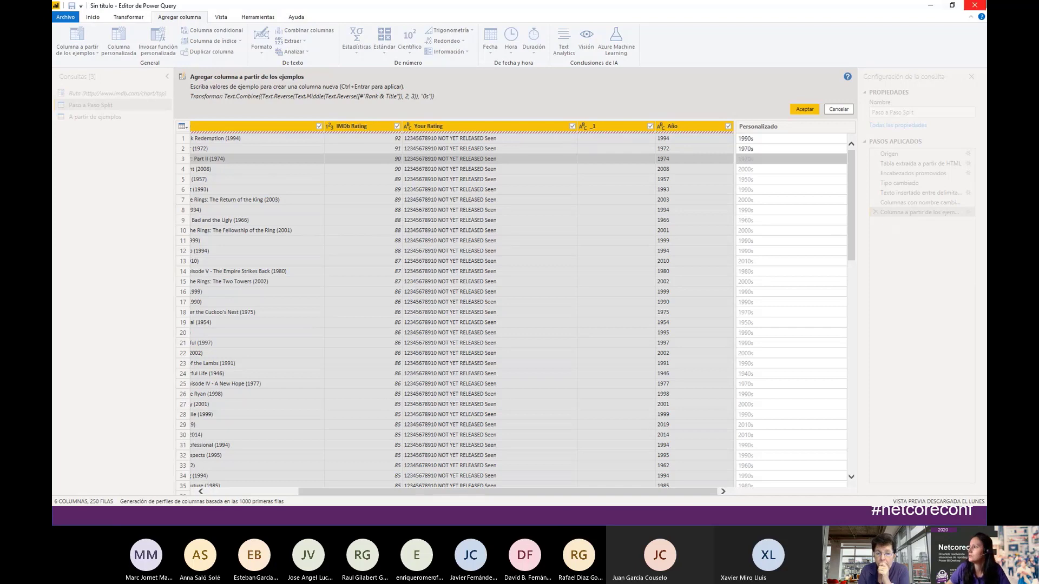
key("alt+Tab")
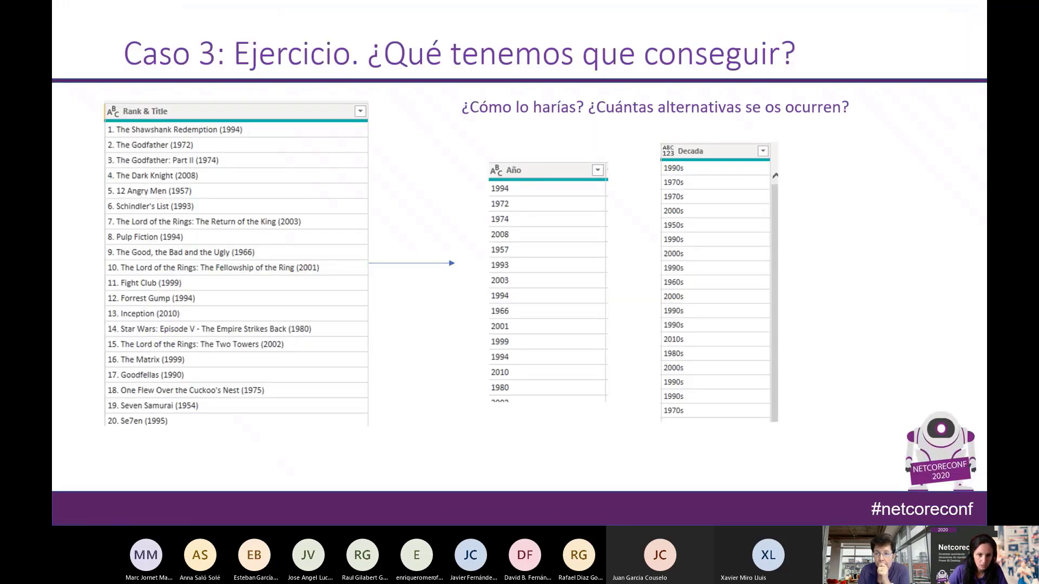
key("alt+Tab")
left_click(804, 109)
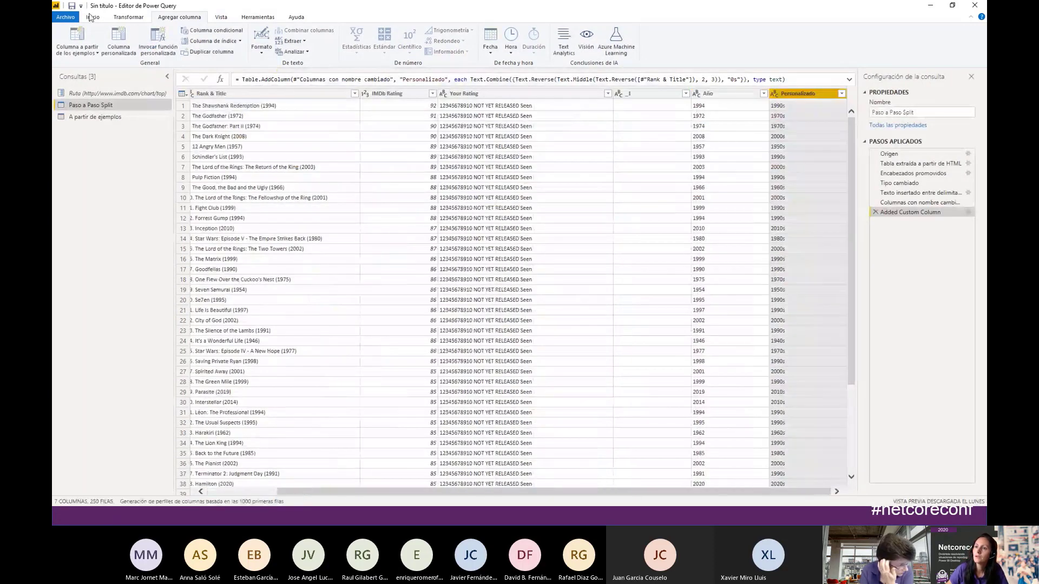
left_click(91, 17)
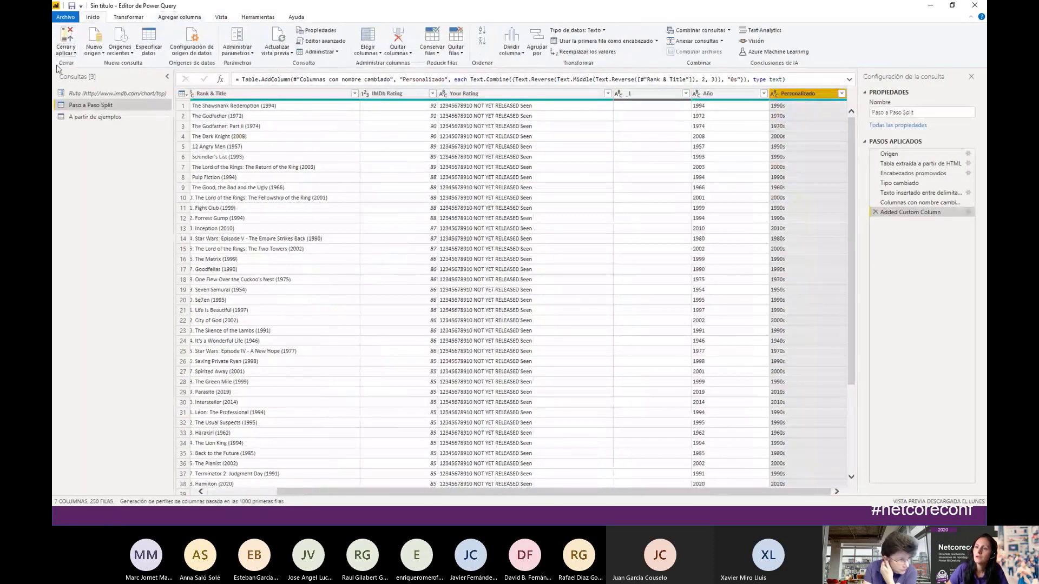
key("alt+Tab")
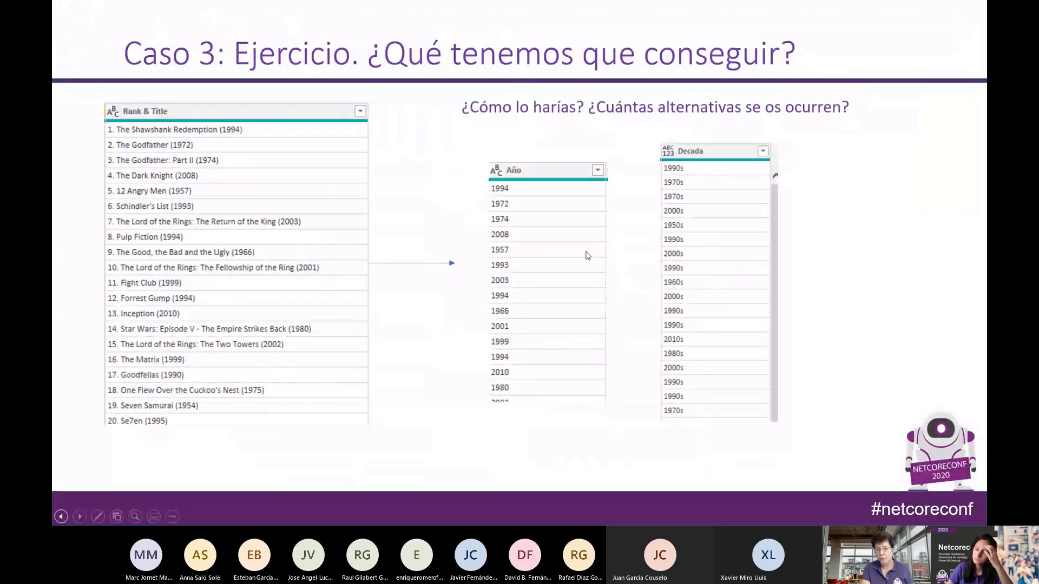
key("alt+Tab")
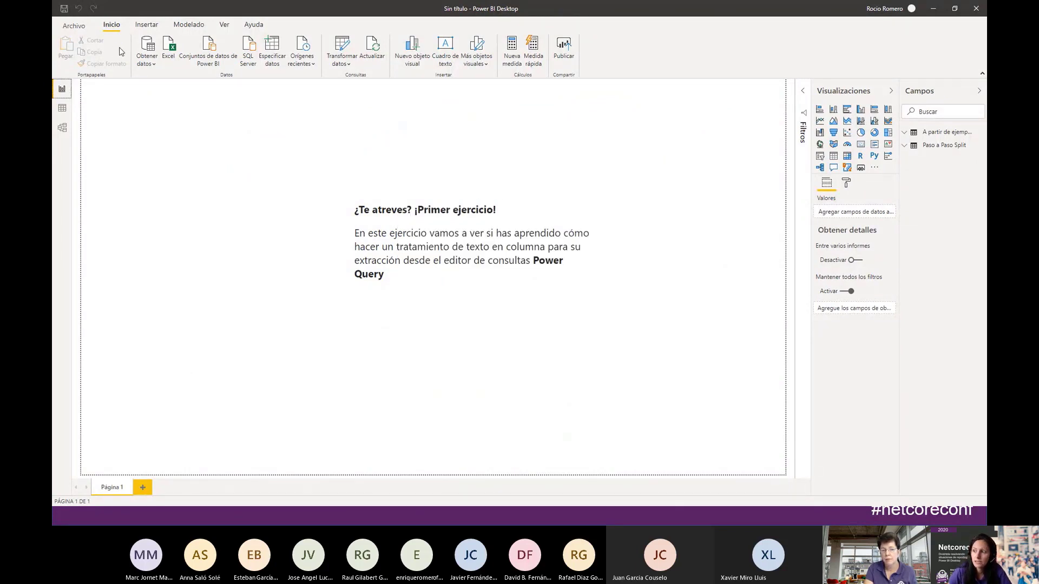
left_click(150, 62)
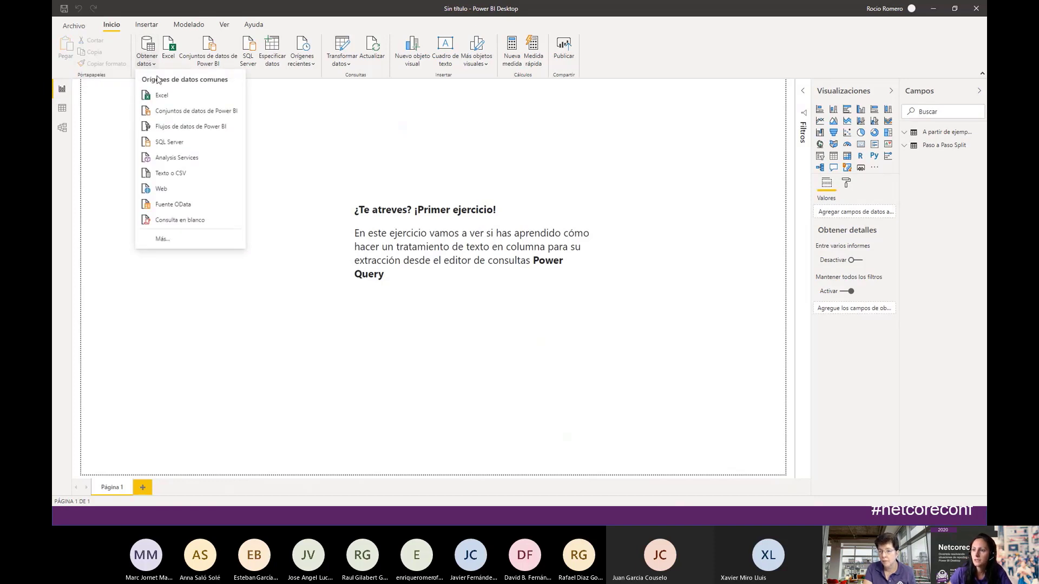
left_click(162, 189)
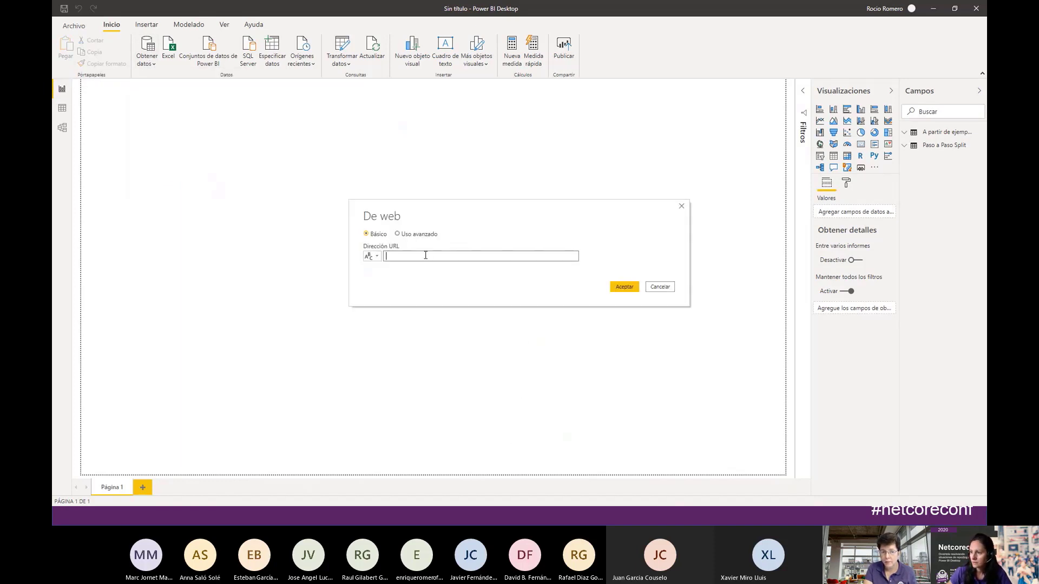
key("ctrl+v")
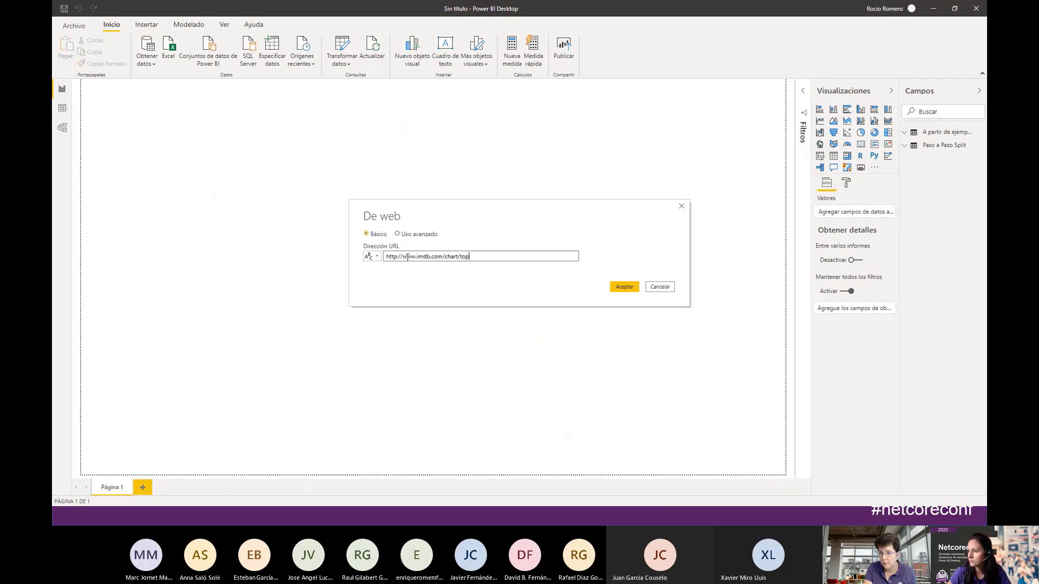
left_click(627, 288)
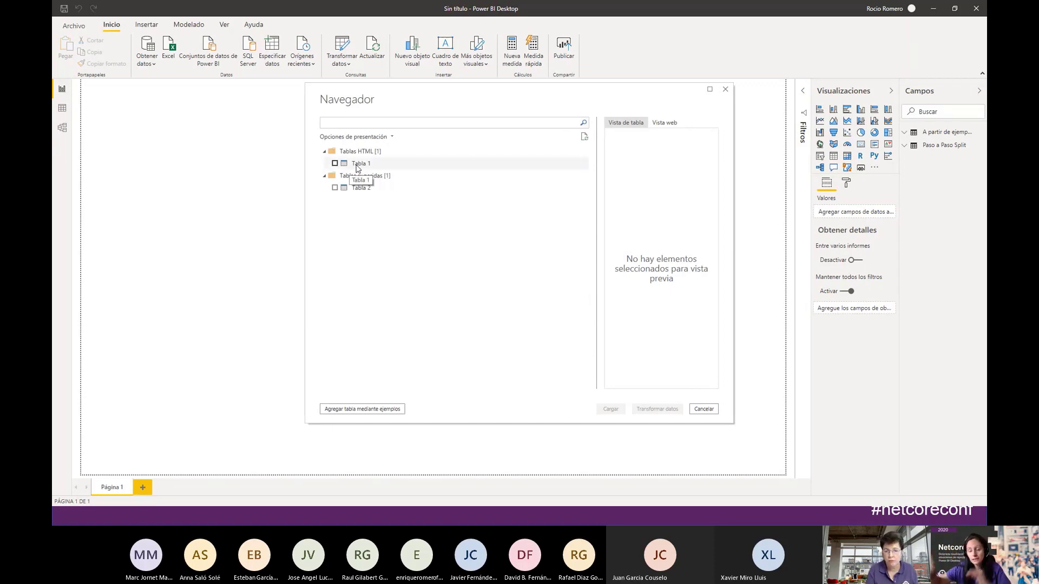
Start adding a table using examples from the IMDb page and name its first column Rank & Title
left_click(361, 410)
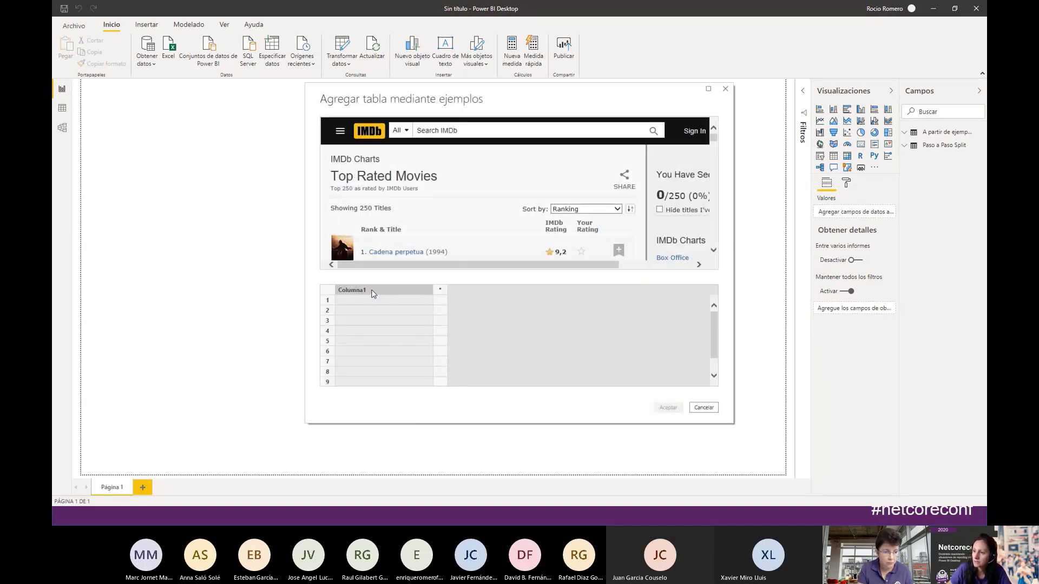
right_click(372, 292)
left_click(362, 291)
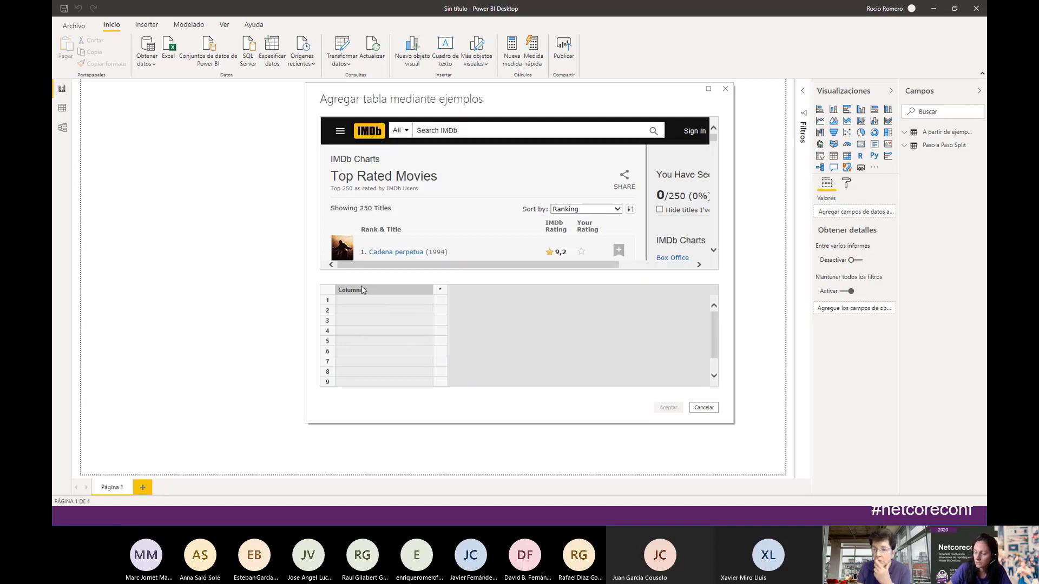
double_click(363, 290)
type("Rank")
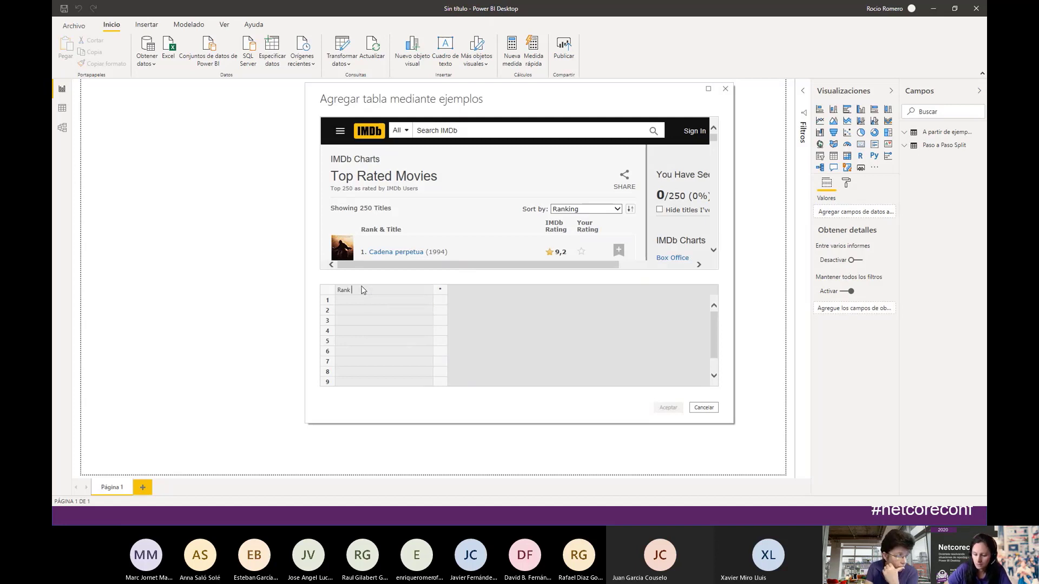
type(" &")
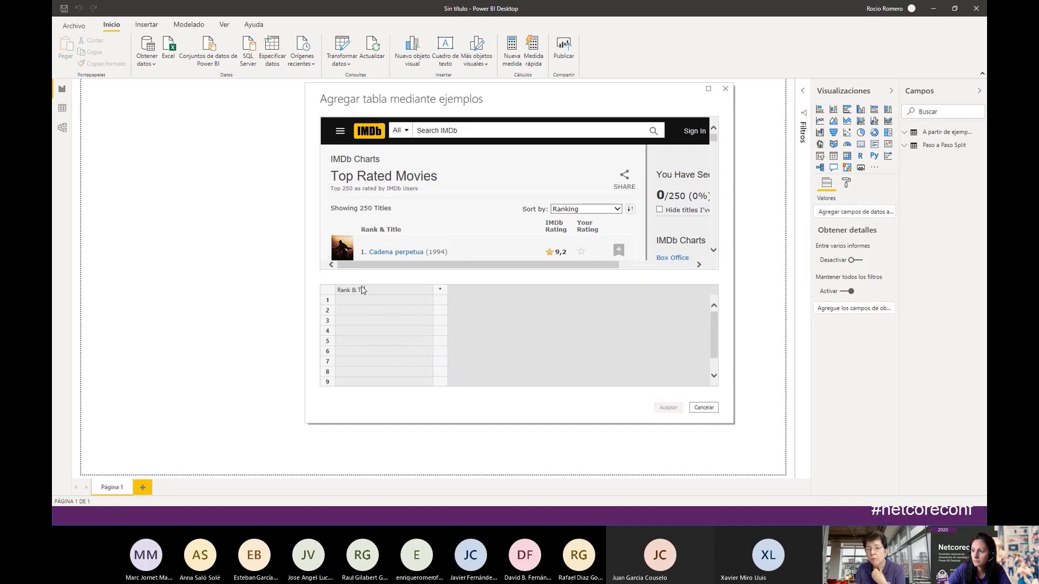
type(" Title")
key("Return")
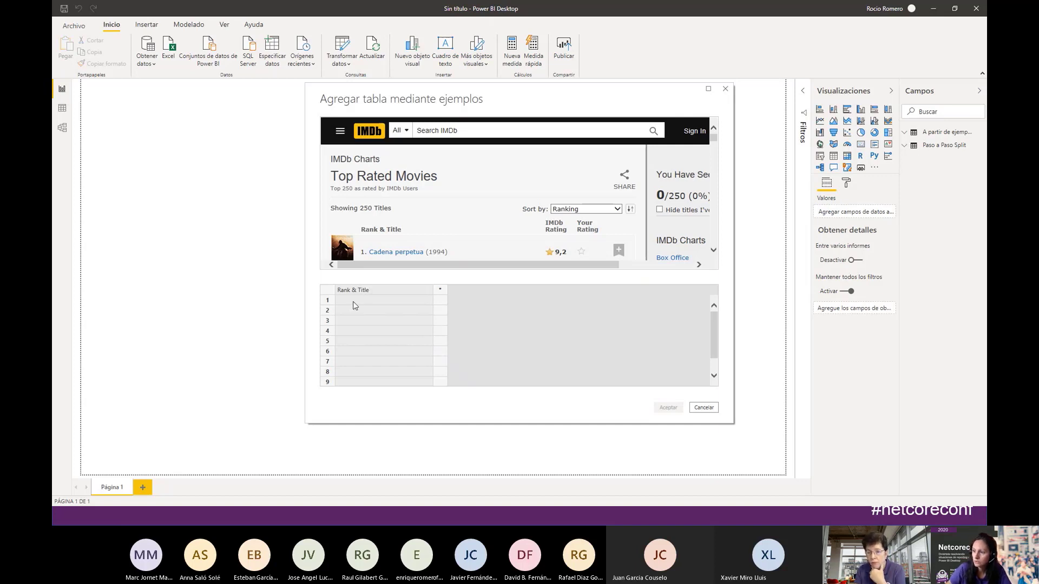
Enter 131. Children of Heaven (1997) from the suggestions as the first Rank & Title example
left_click(352, 302)
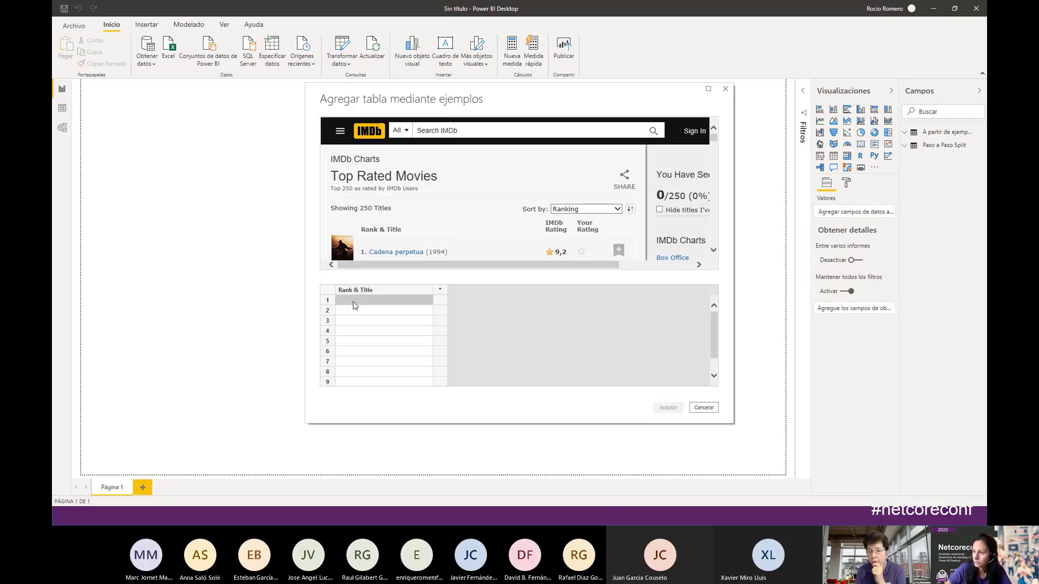
type("1.")
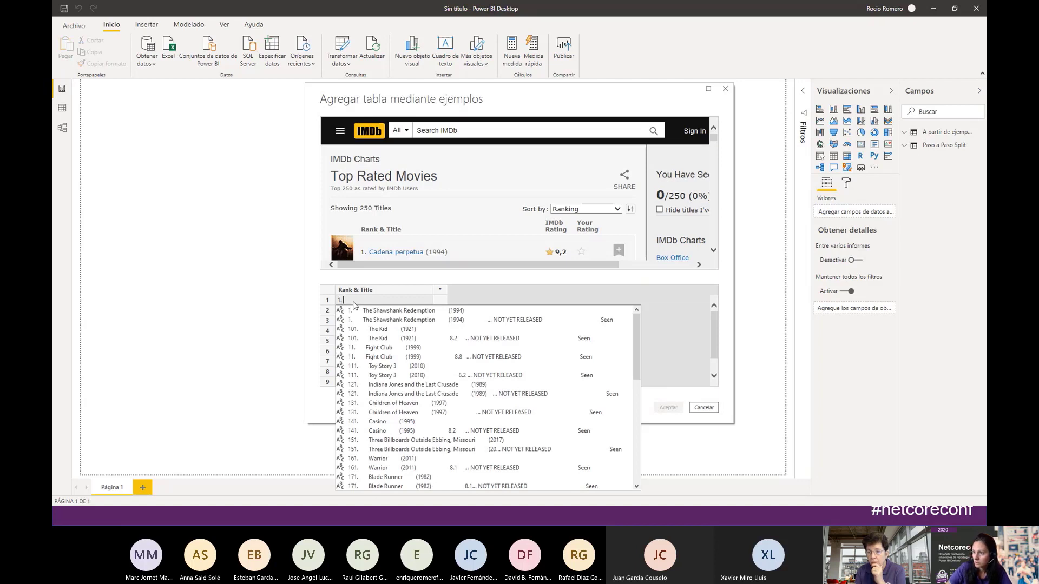
type(" Cadena per")
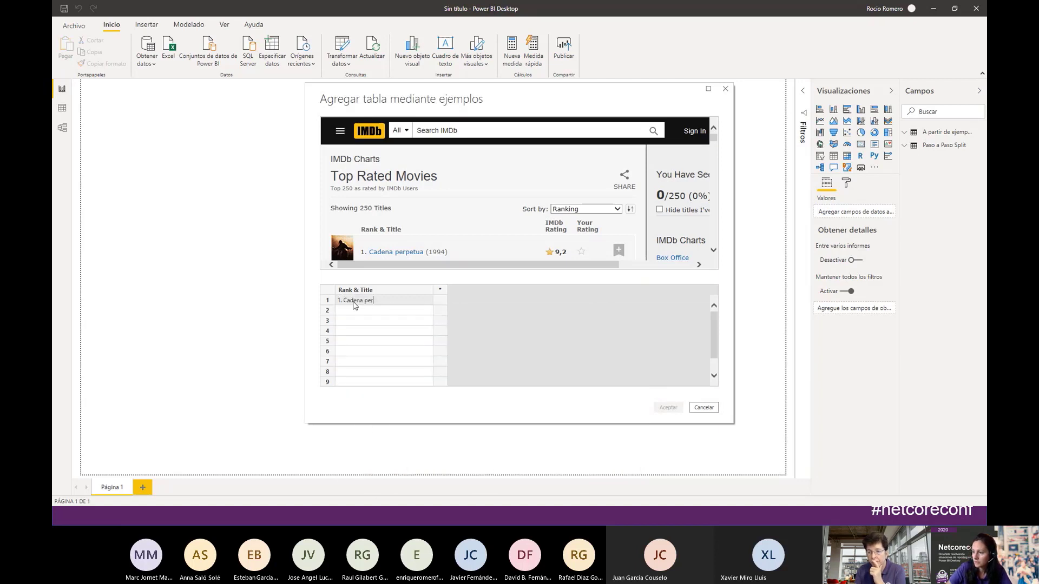
key("BackSpace")
key("BackSpace")
key("BackSpace")
key("BackSpace")
key("BackSpace")
key("BackSpace")
key("BackSpace")
key("BackSpace")
key("BackSpace")
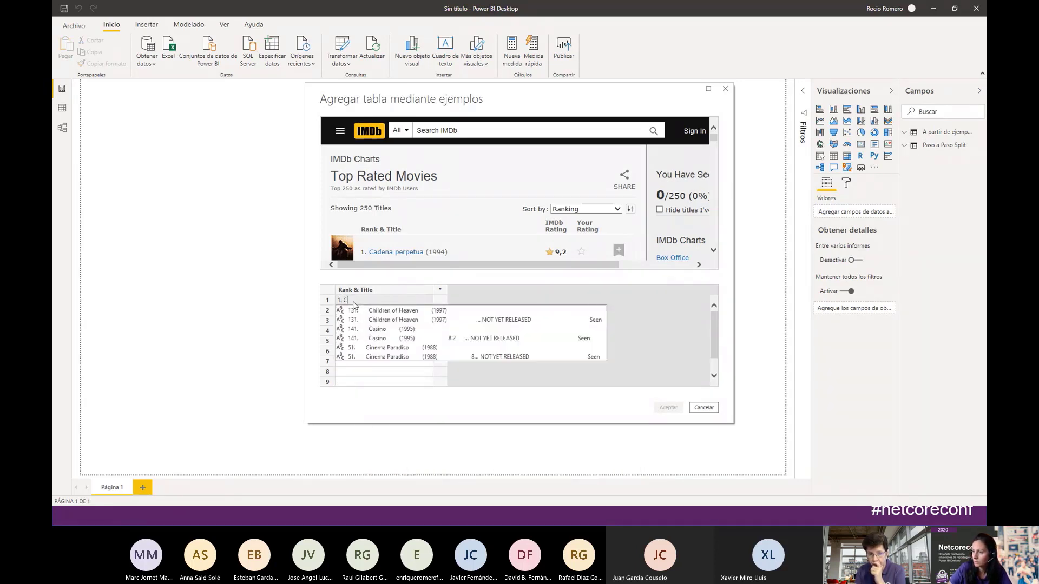
left_click(384, 313)
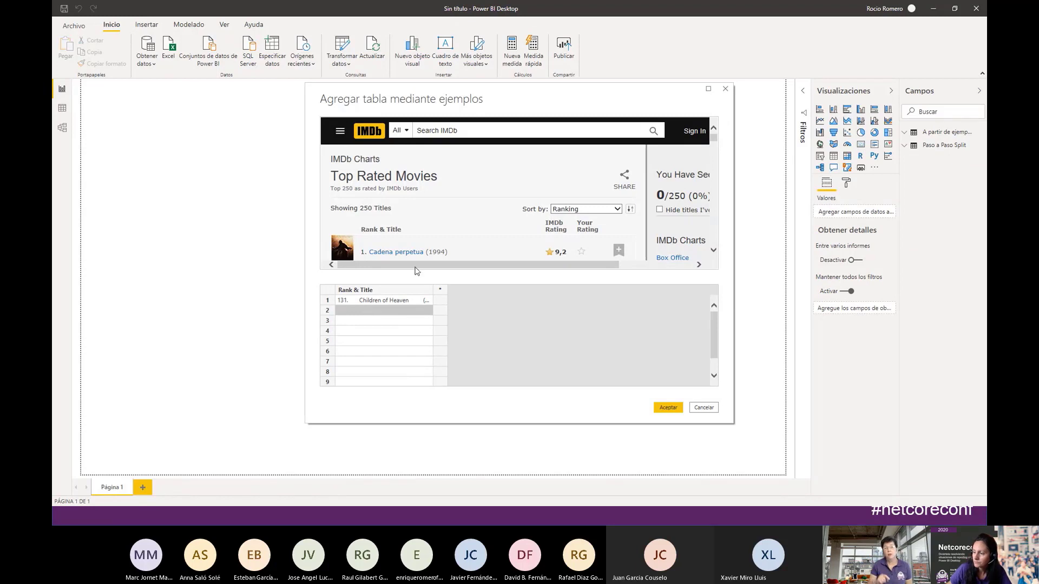
Add a second column named Año and widen the Rank & Title column to show its full text
left_click(443, 293)
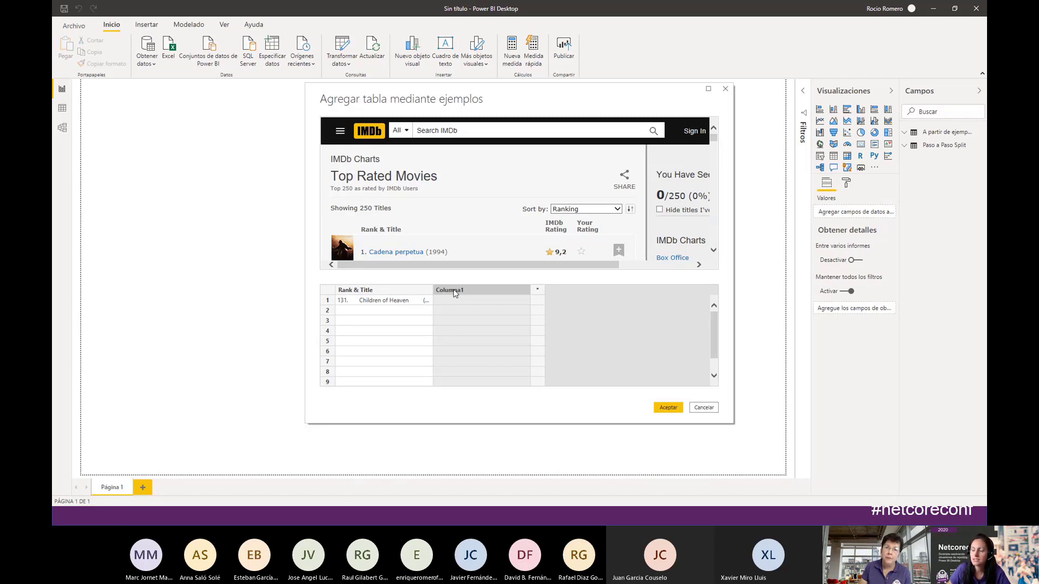
right_click(453, 292)
left_click(442, 295)
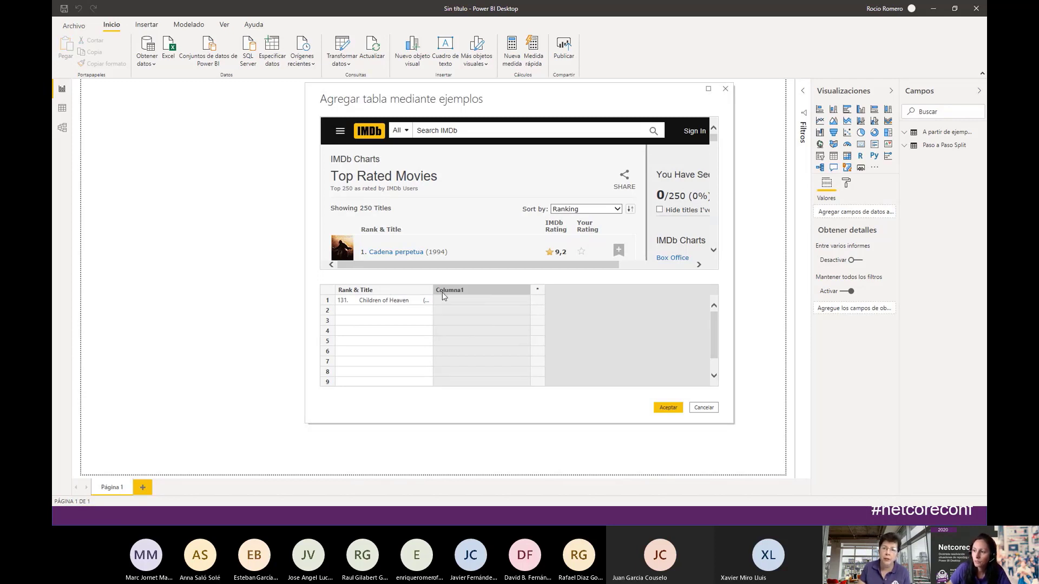
type("Año")
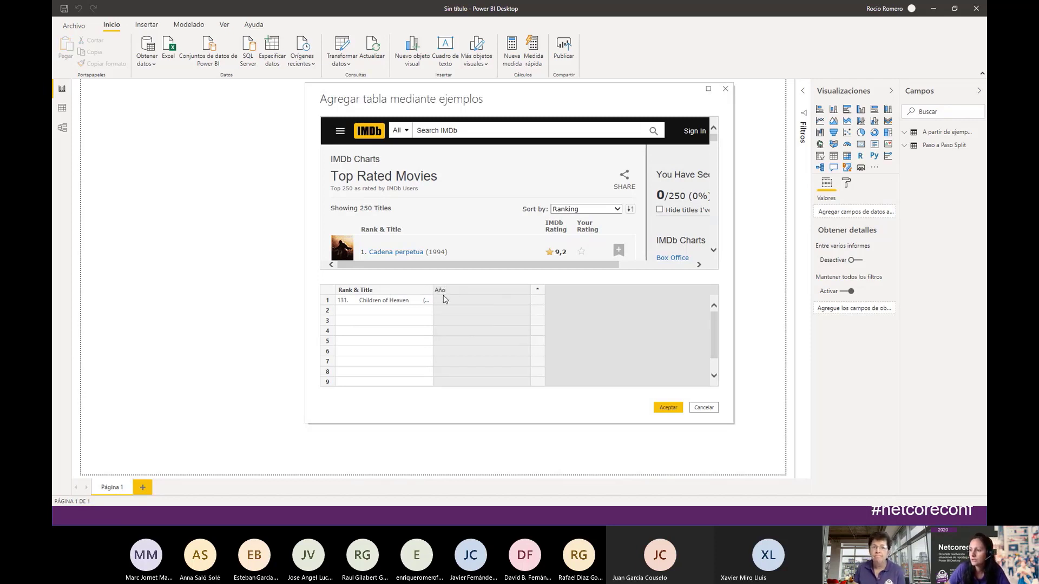
left_click(415, 302)
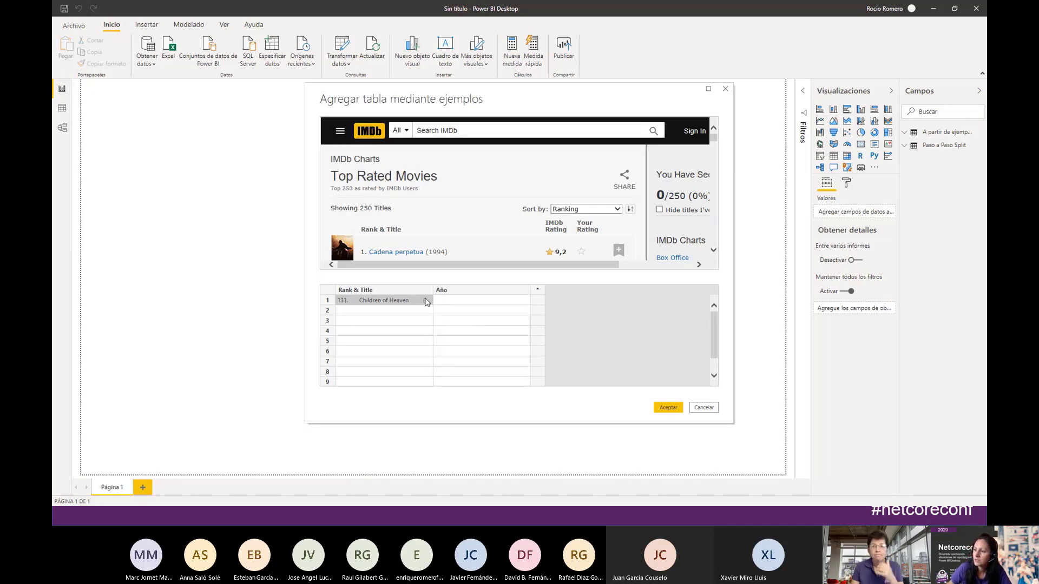
left_click_drag(433, 289, 531, 290)
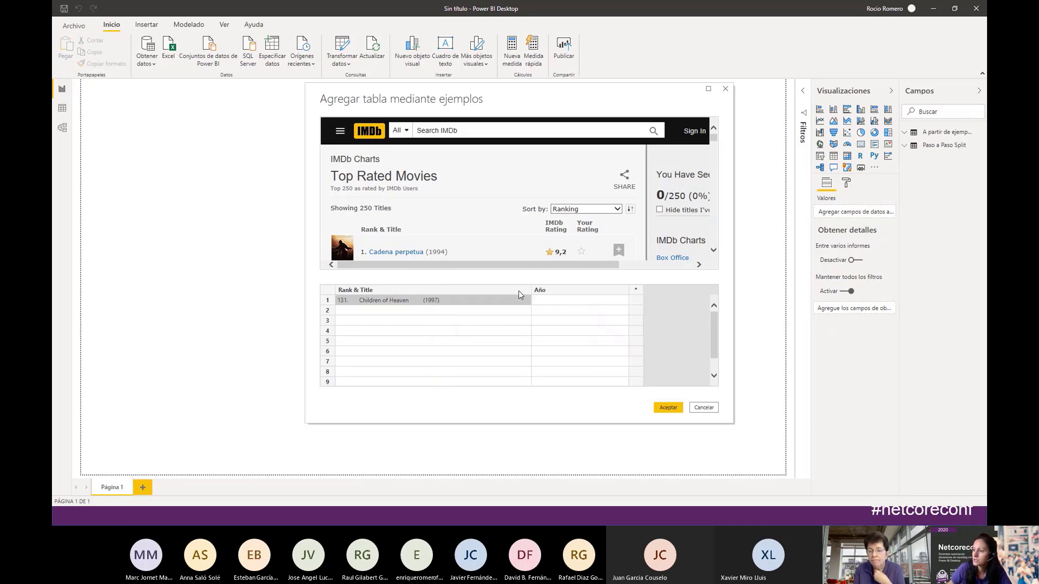
Enter 1997 as the example year in the first row of the Año column
left_click(557, 303)
type("1997")
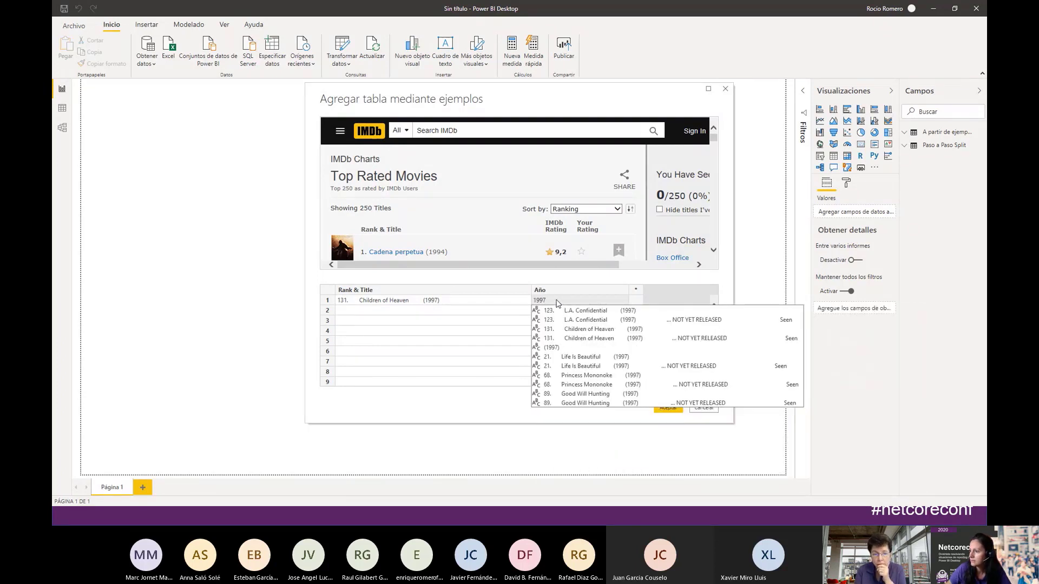
key("Return")
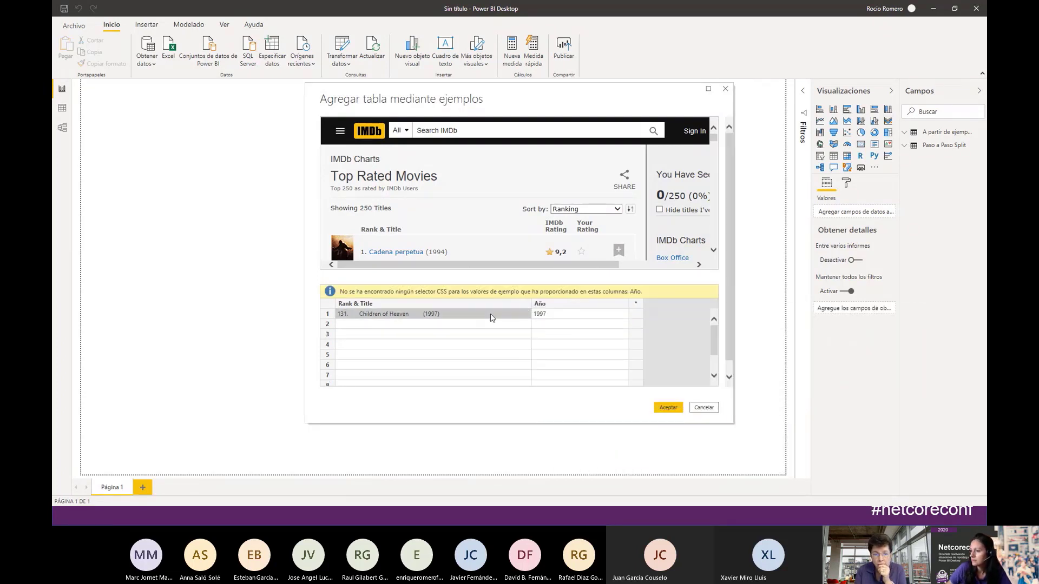
Replace the first Rank & Title example with the suggested 1. The Shawshank Redemption (1994)
left_click(460, 318)
type("Cad")
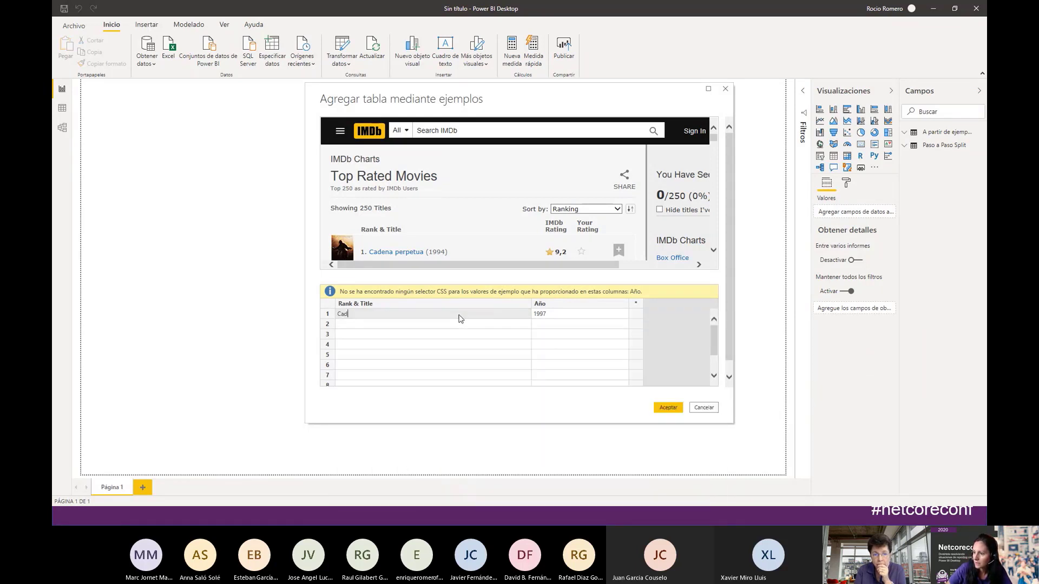
key("BackSpace")
key("BackSpace")
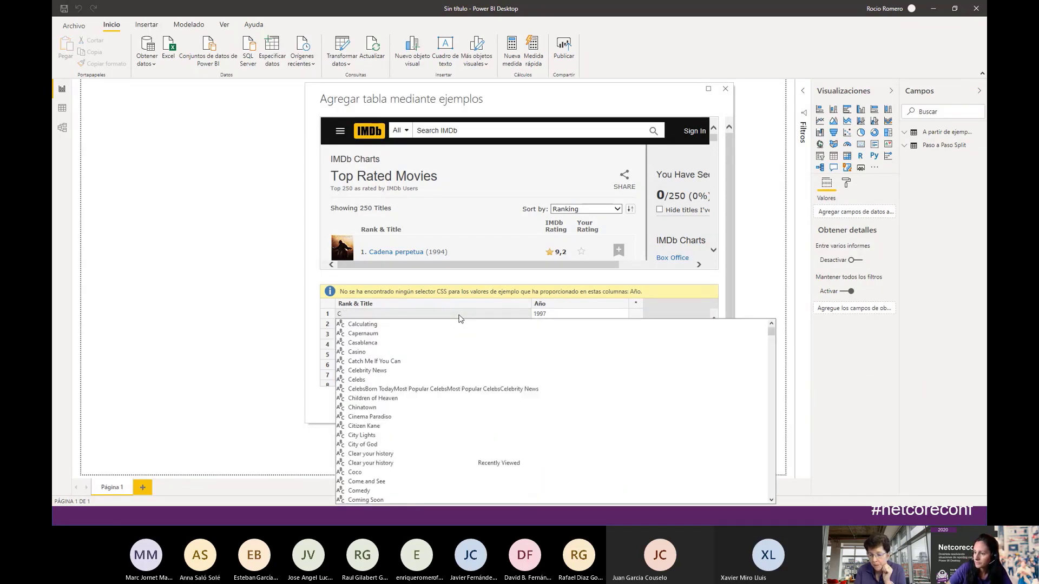
key("BackSpace")
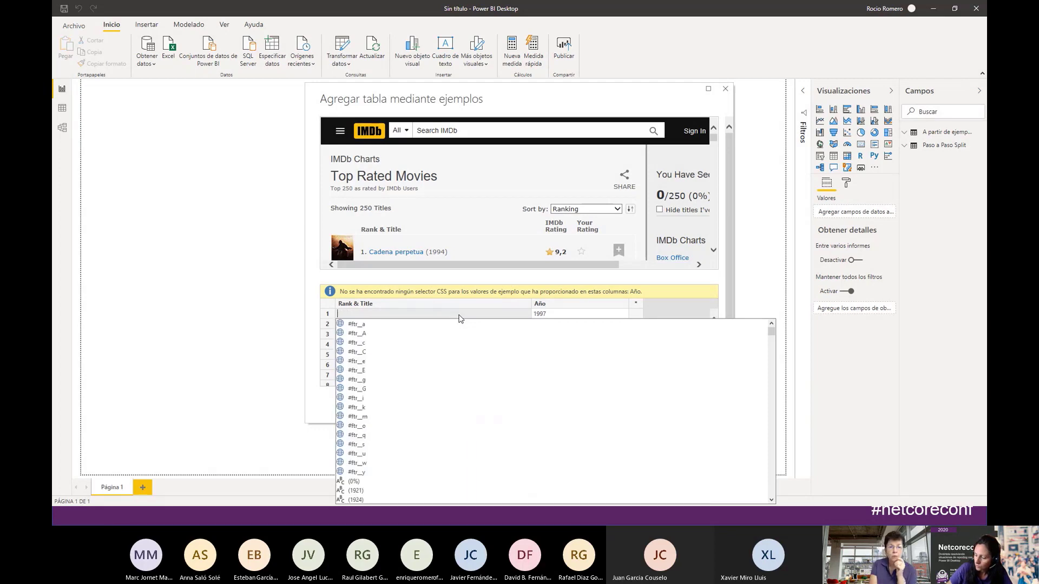
type("1.")
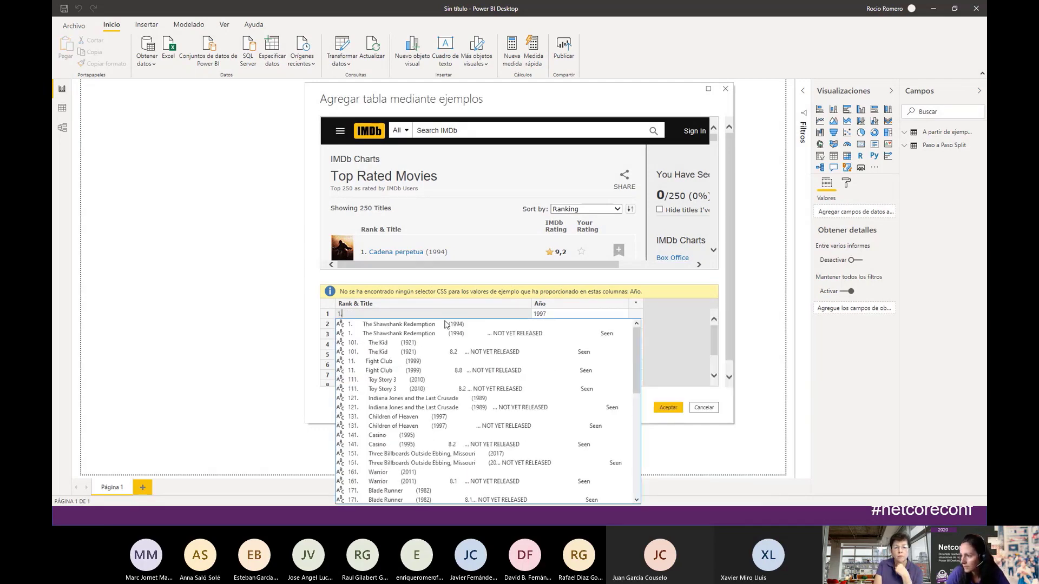
left_click(436, 325)
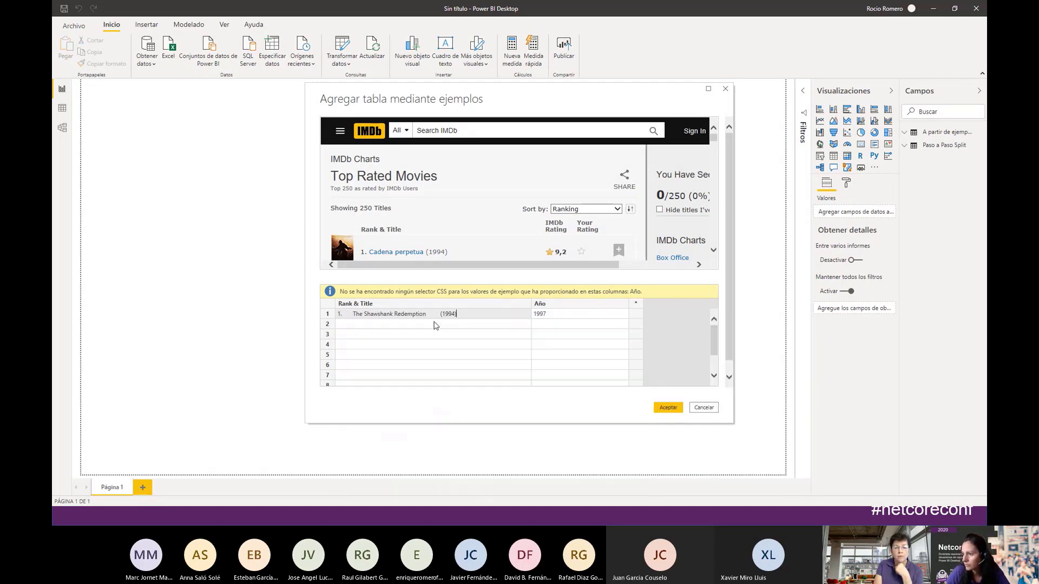
Fill the second and third Rank & Title examples with 2. The Godfather (1972) and 3. The Godfather: Part II (1974)
left_click(405, 327)
type("2.")
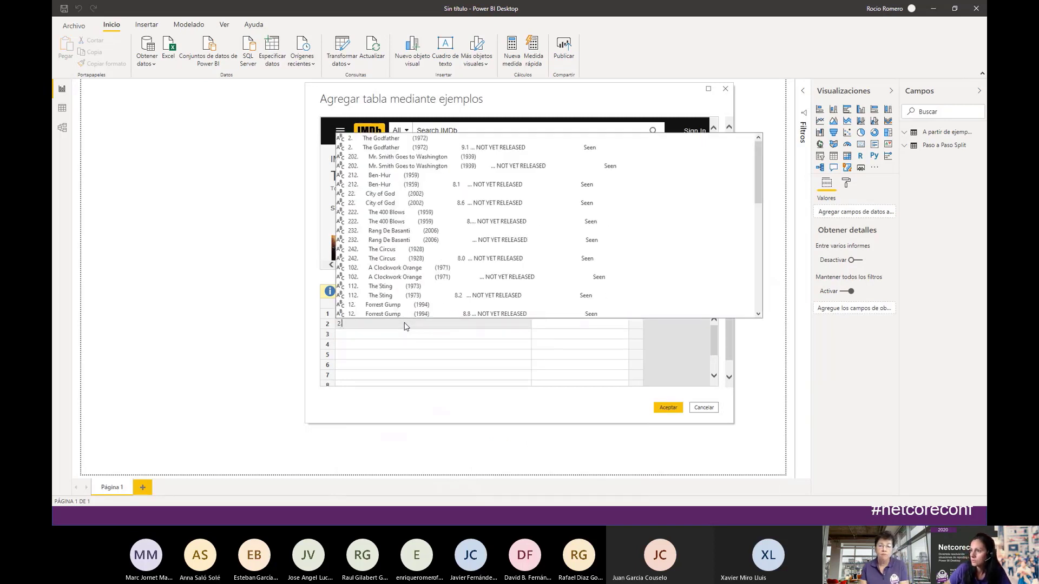
key("Down")
key("Return")
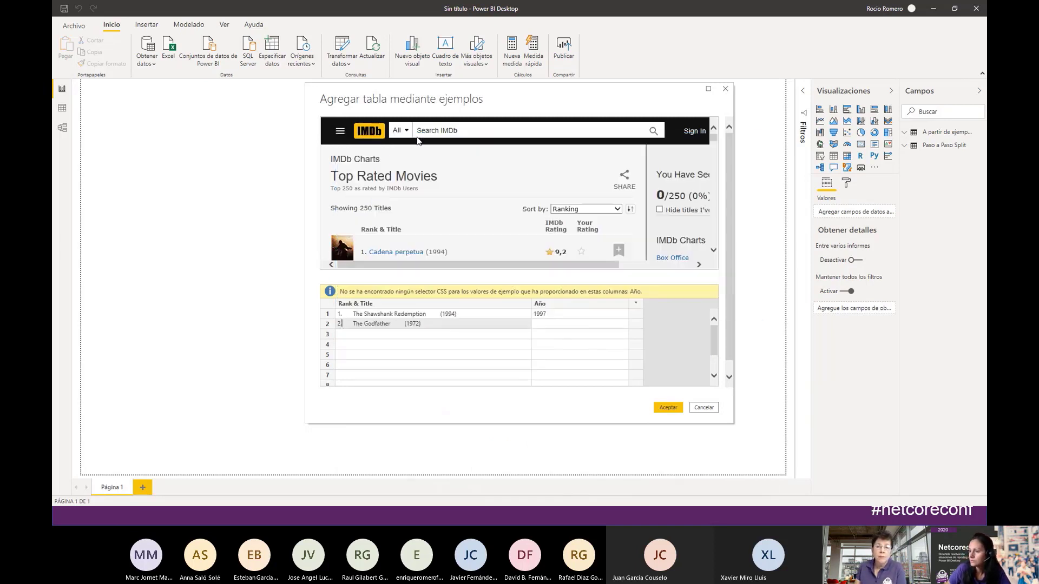
left_click(359, 335)
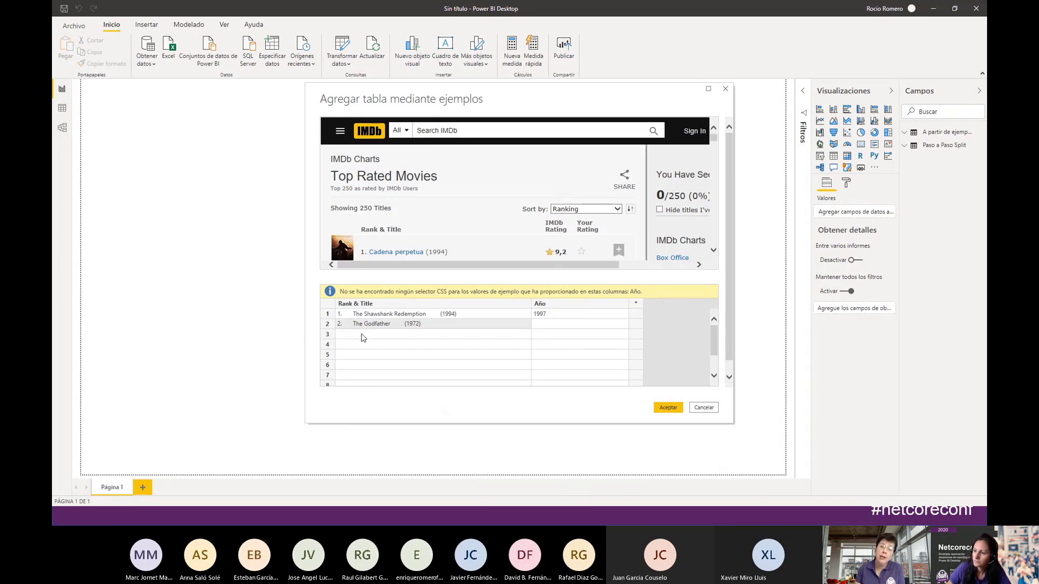
type("3.")
left_click(410, 346)
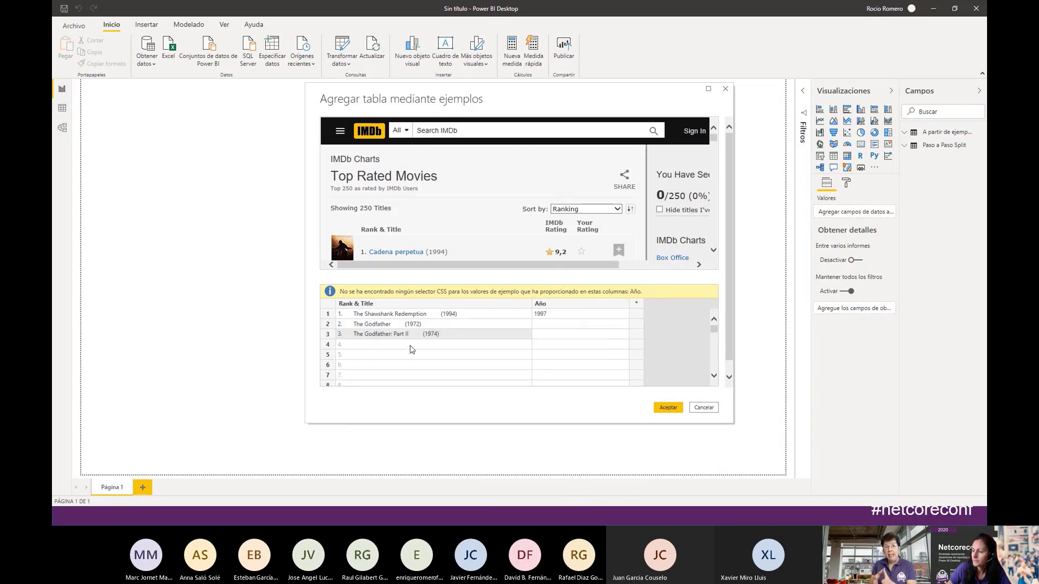
left_click(416, 347)
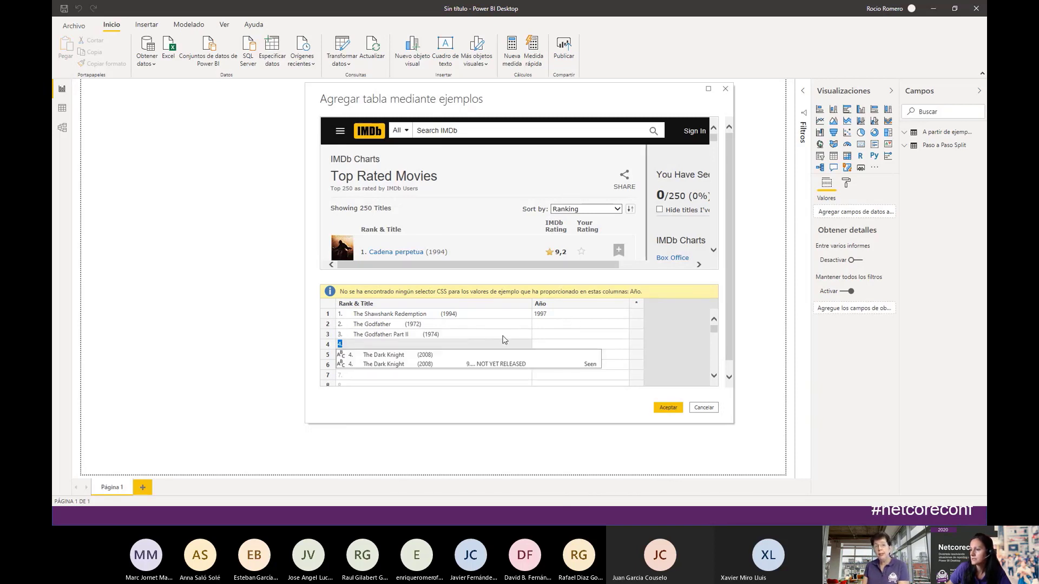
Set the Año examples for the first three rows to 1994, 1972 and 1974
left_click(561, 317)
type("1994")
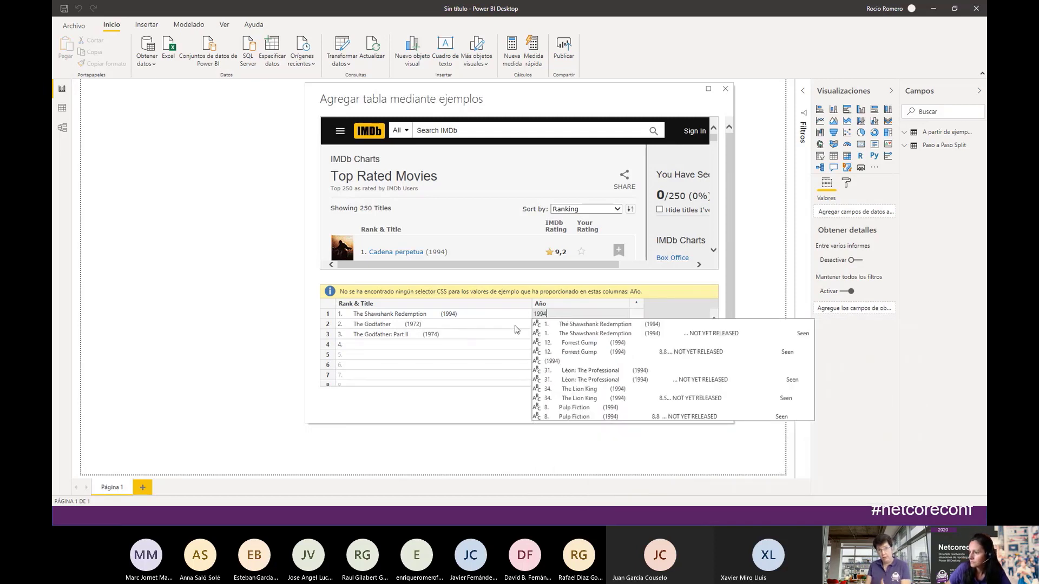
key("Return")
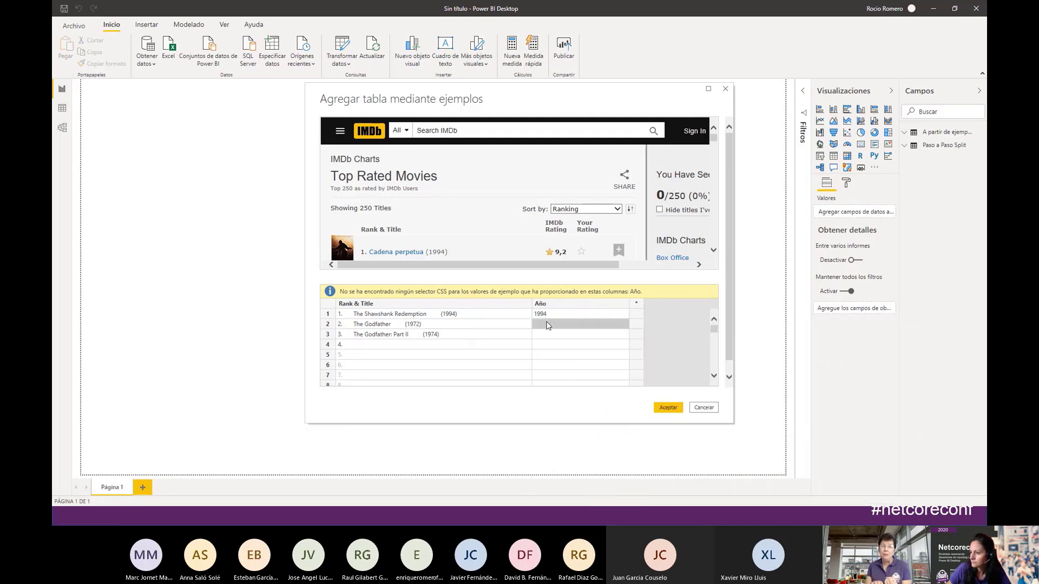
type("197")
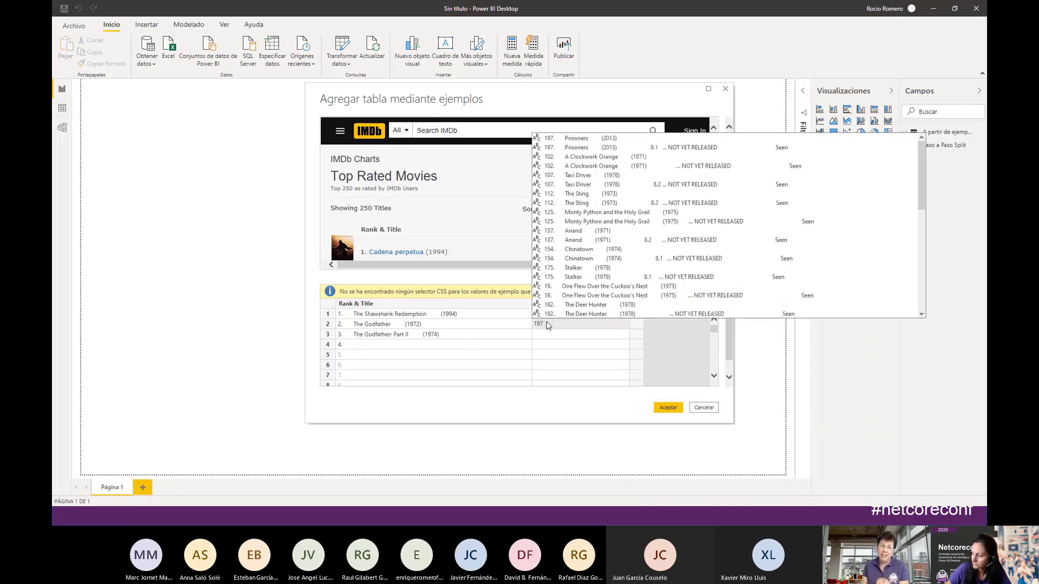
type("2")
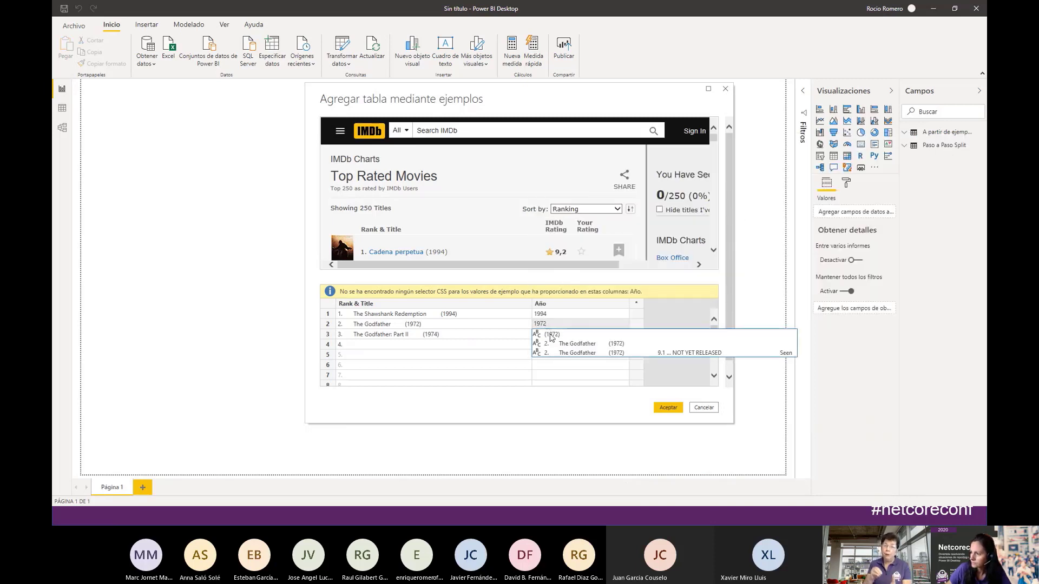
left_click(561, 336)
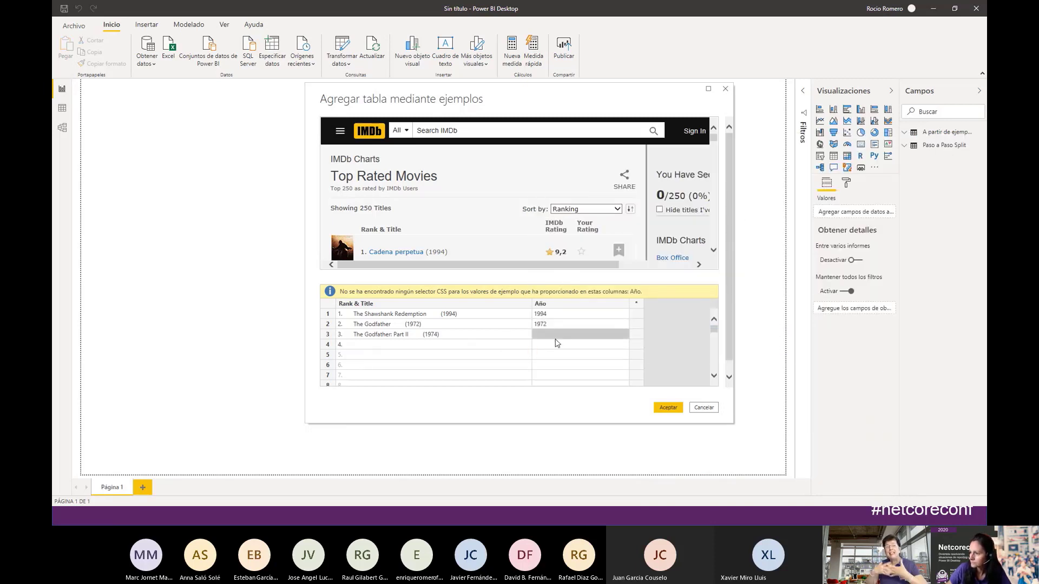
type("1974")
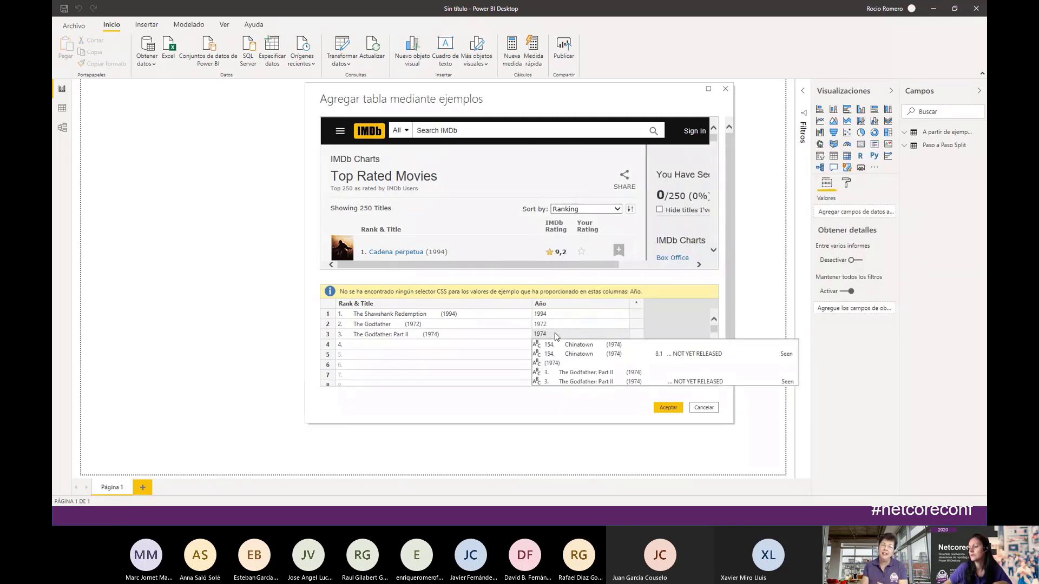
left_click(397, 349)
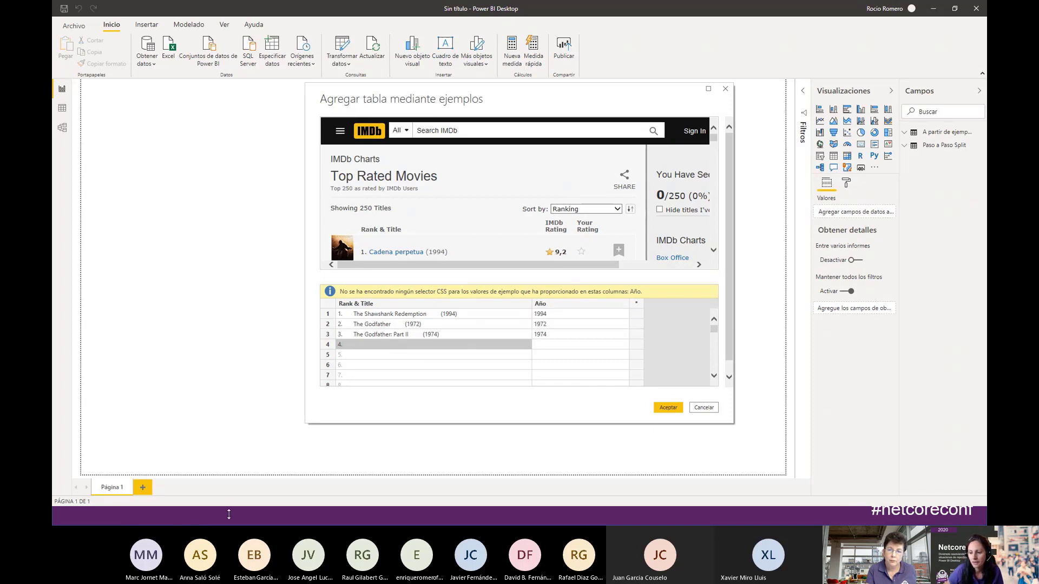
Switch to the presentation and advance through the slide Caso práctico 4: Combinación de columnas until its Mes, Año and Fecha tables are shown
key("alt+Tab")
left_click(395, 417)
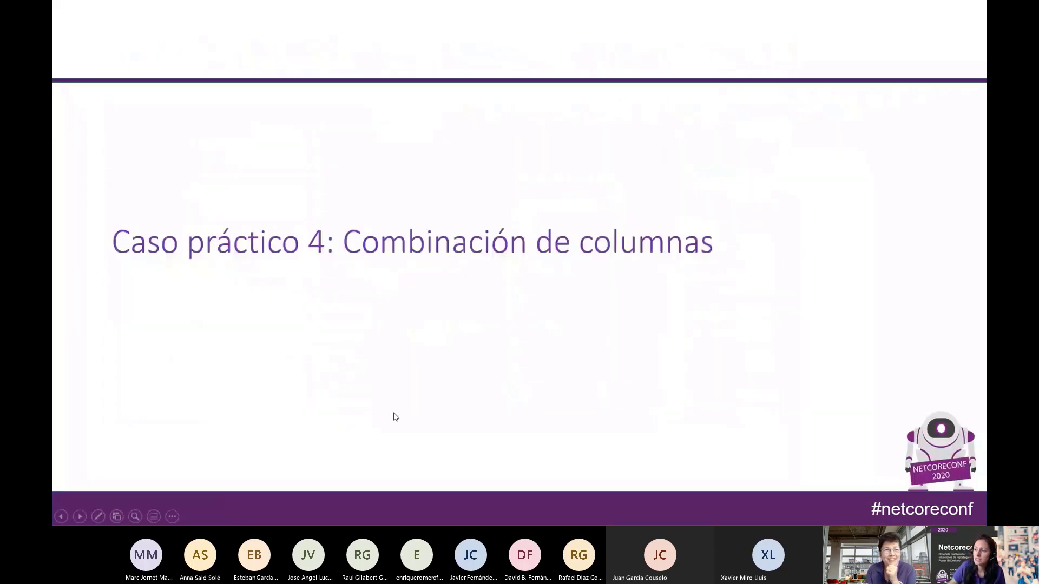
left_click(395, 417)
left_click(395, 417)
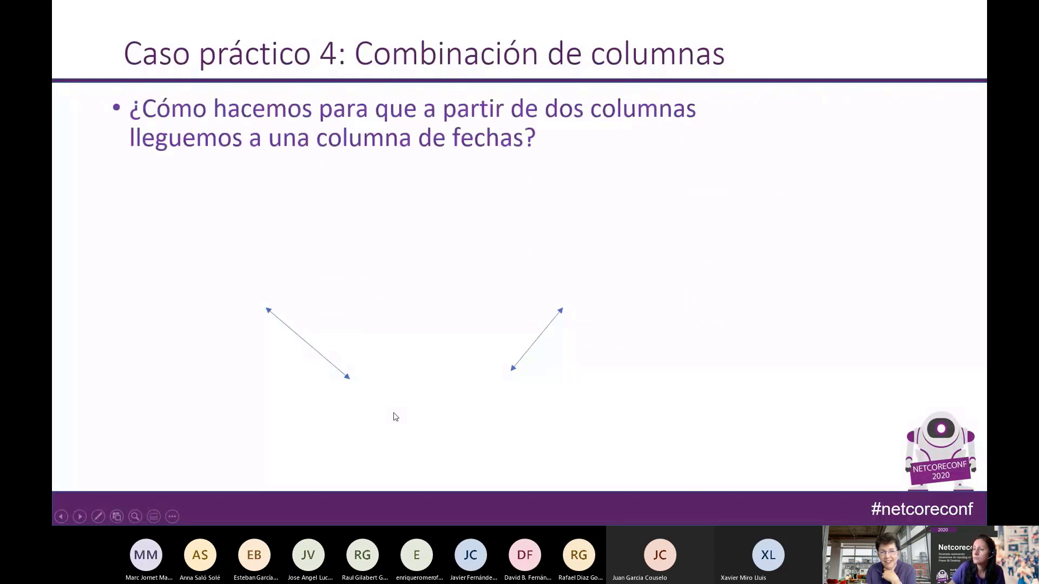
left_click(396, 417)
left_click(396, 416)
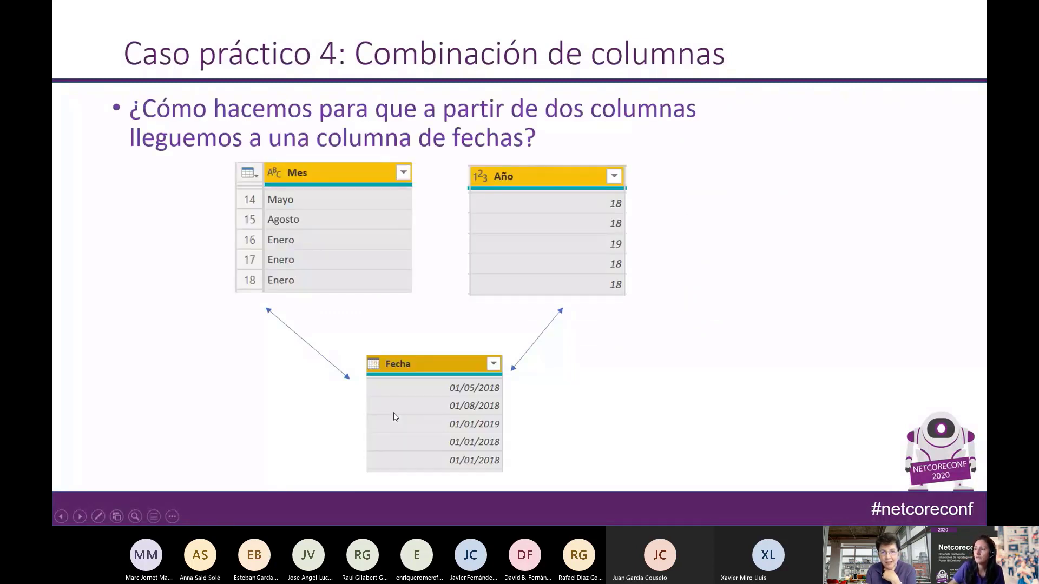